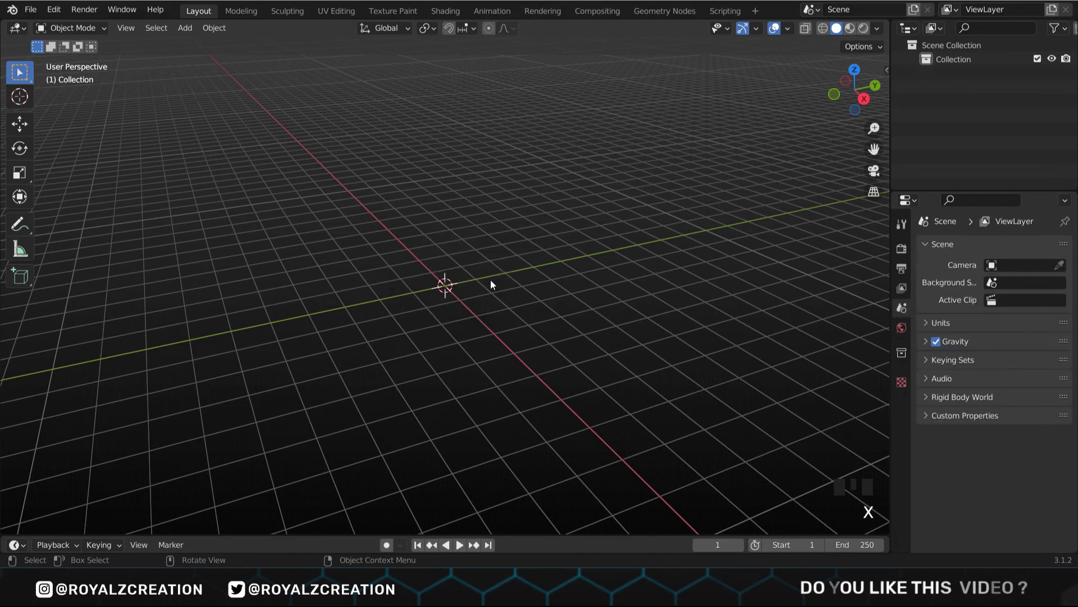
Find the A.N.T.Landscape add-on in the preferences by searching for "land" and make sure it is enabled.
{"action": "left_click", "coordinate": [53, 9]}
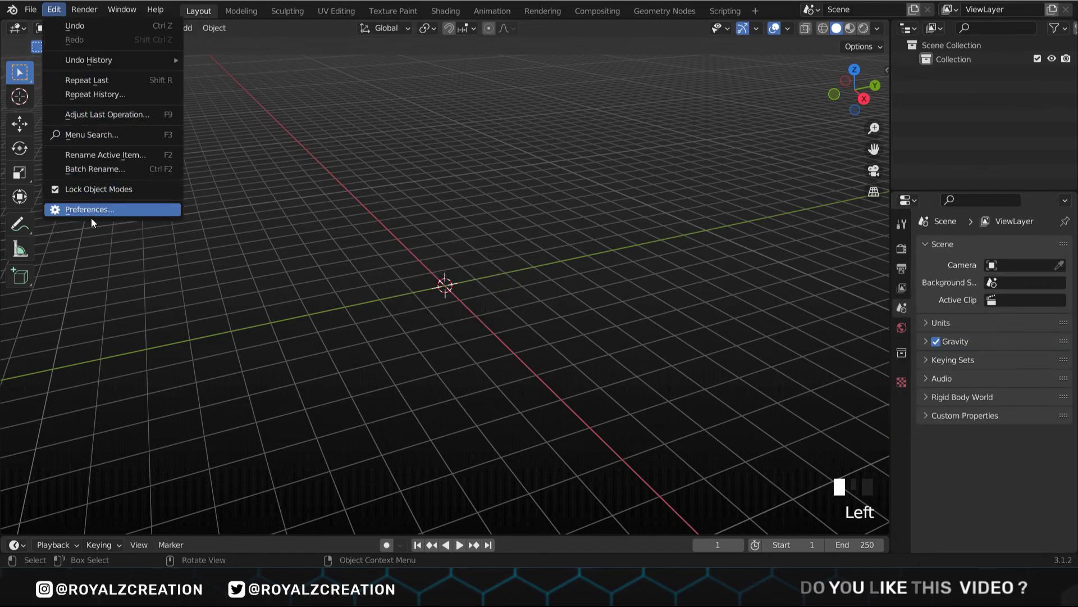
{"action": "left_click", "coordinate": [92, 212]}
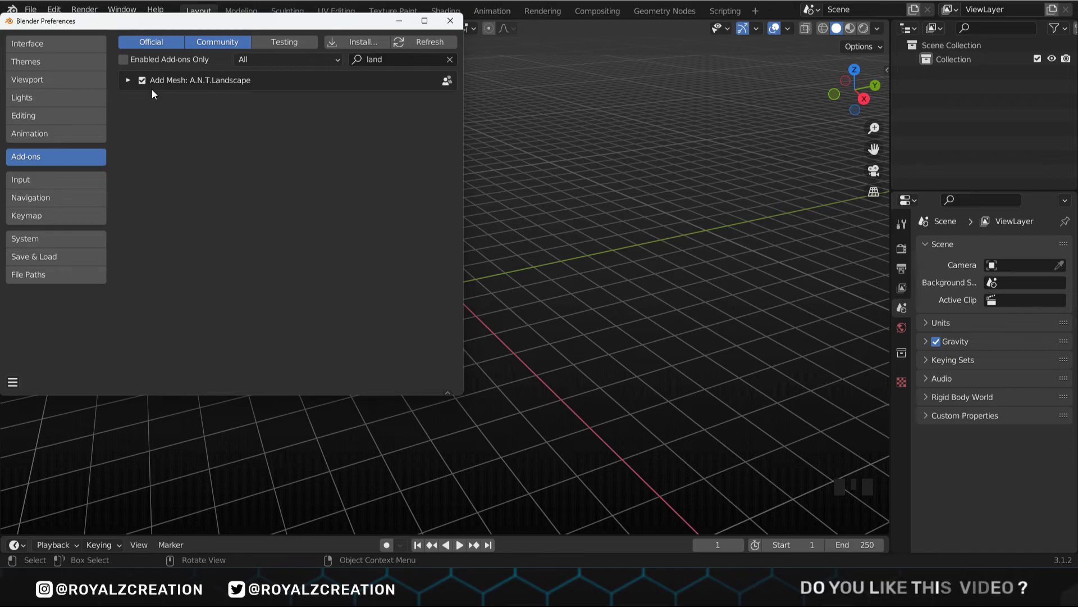
{"action": "left_click", "coordinate": [451, 20]}
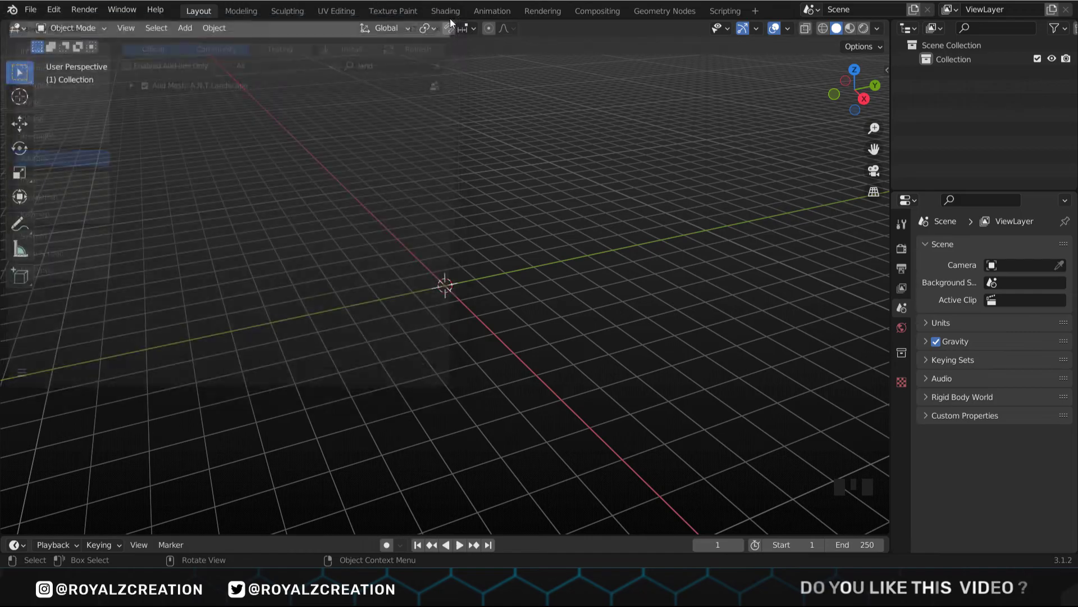
Add a Landscape mesh at the origin and apply the lakes 2 operator preset to it.
{"action": "key", "text": "shift+a"}
{"action": "mouse_move", "coordinate": [264, 83]}
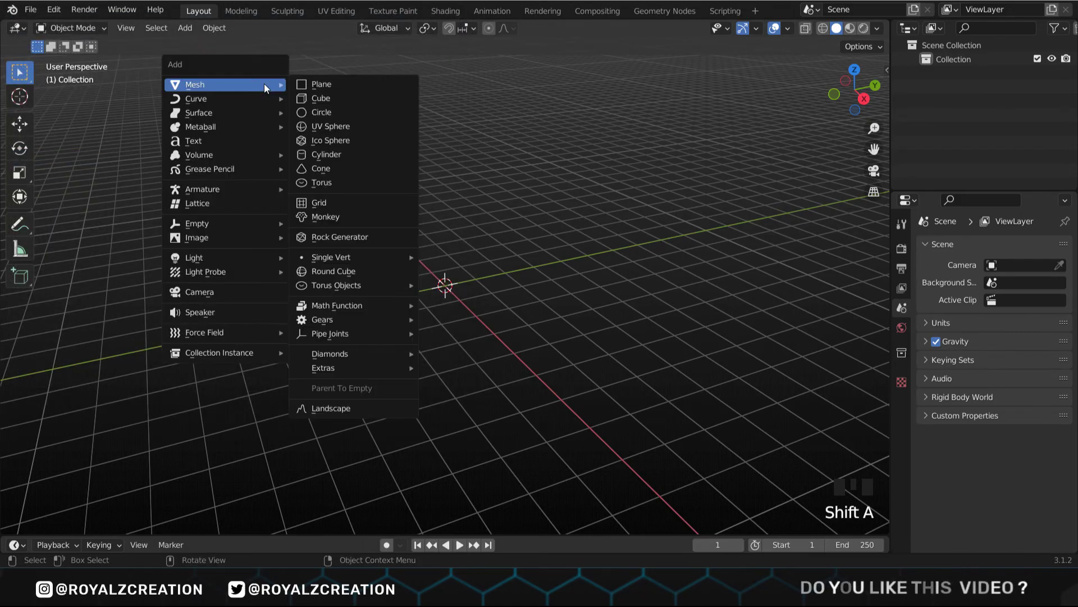
{"action": "left_click", "coordinate": [326, 408]}
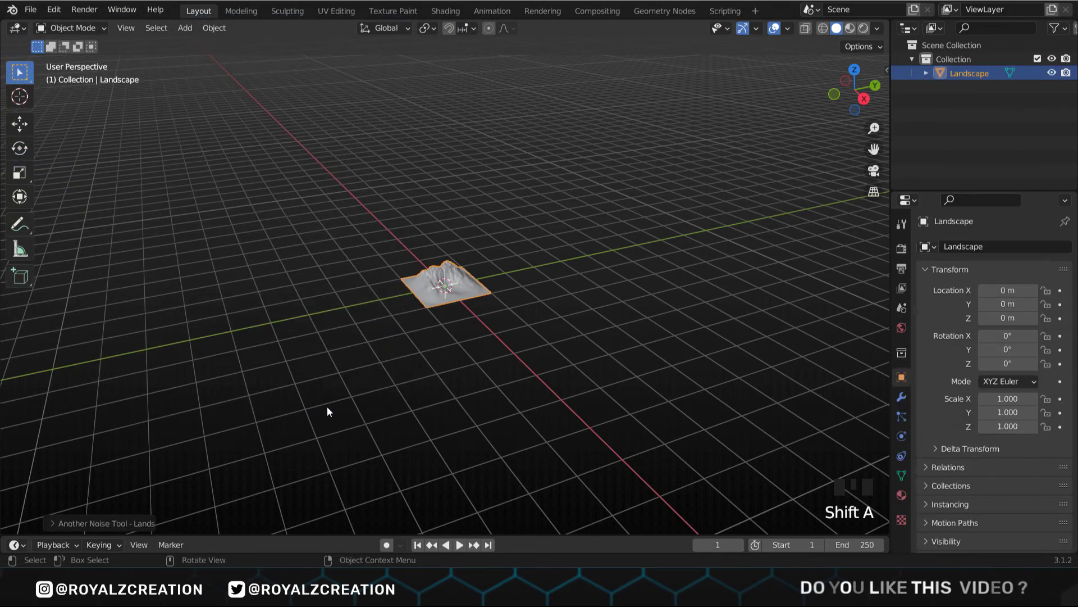
{"action": "scroll", "coordinate": [410, 289], "scroll_direction": "up", "scroll_amount": 4}
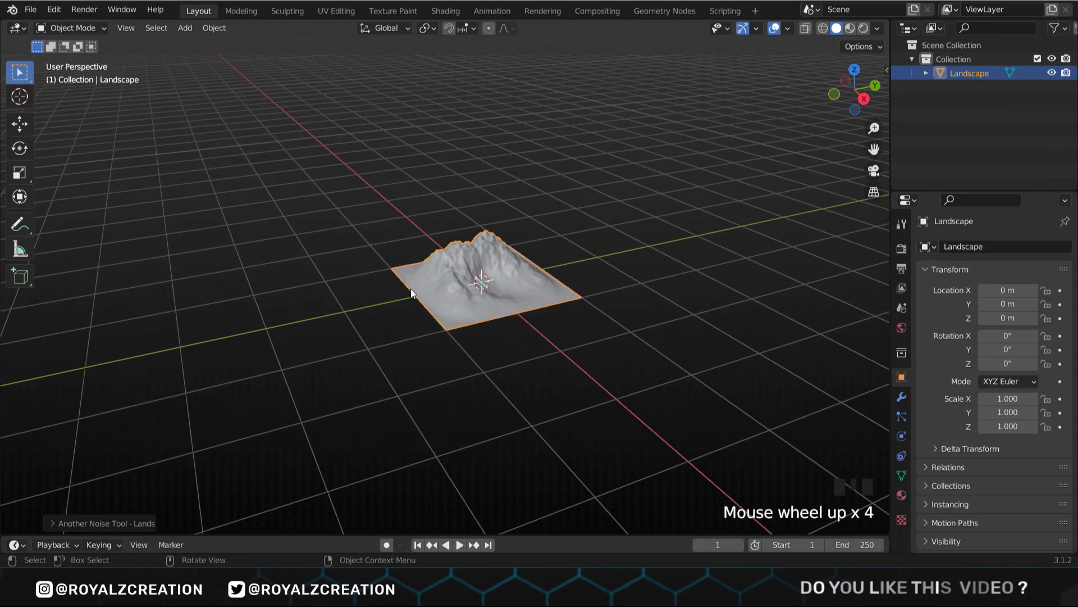
{"action": "left_click", "coordinate": [55, 523]}
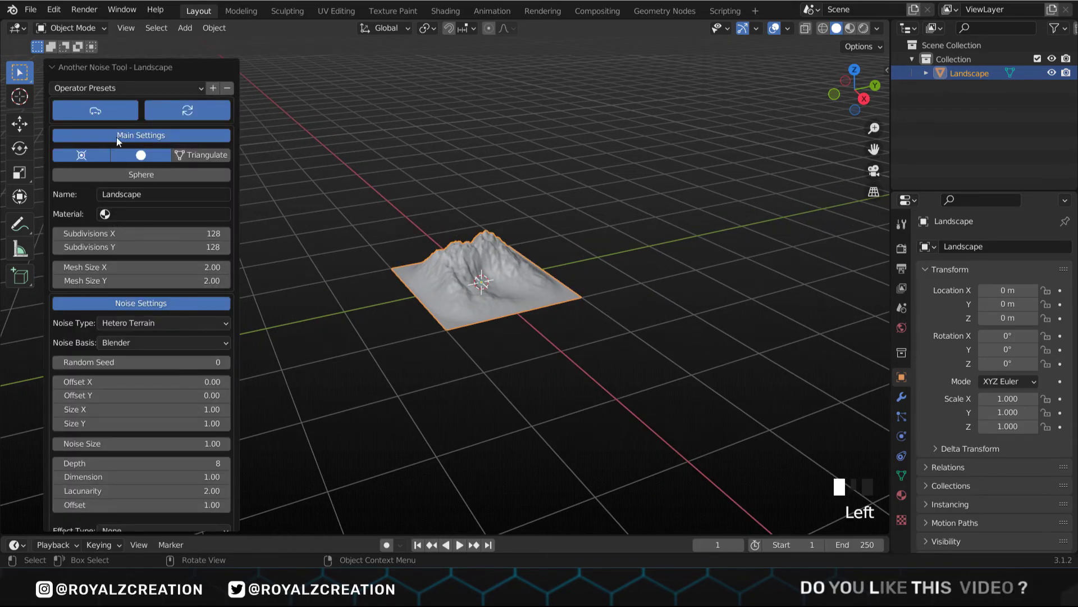
{"action": "left_click", "coordinate": [116, 86]}
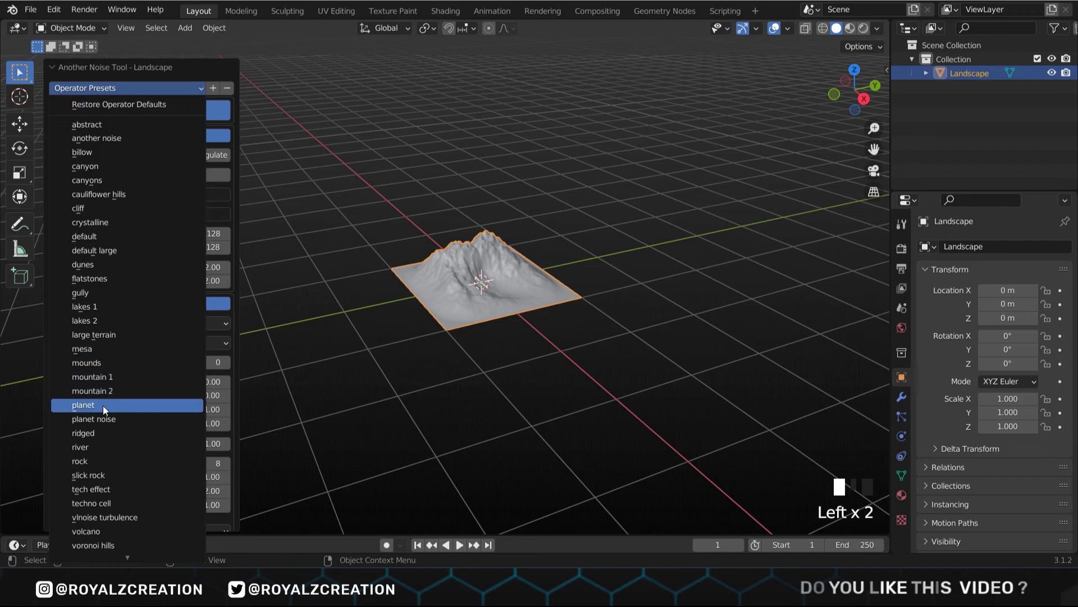
{"action": "left_click", "coordinate": [99, 321]}
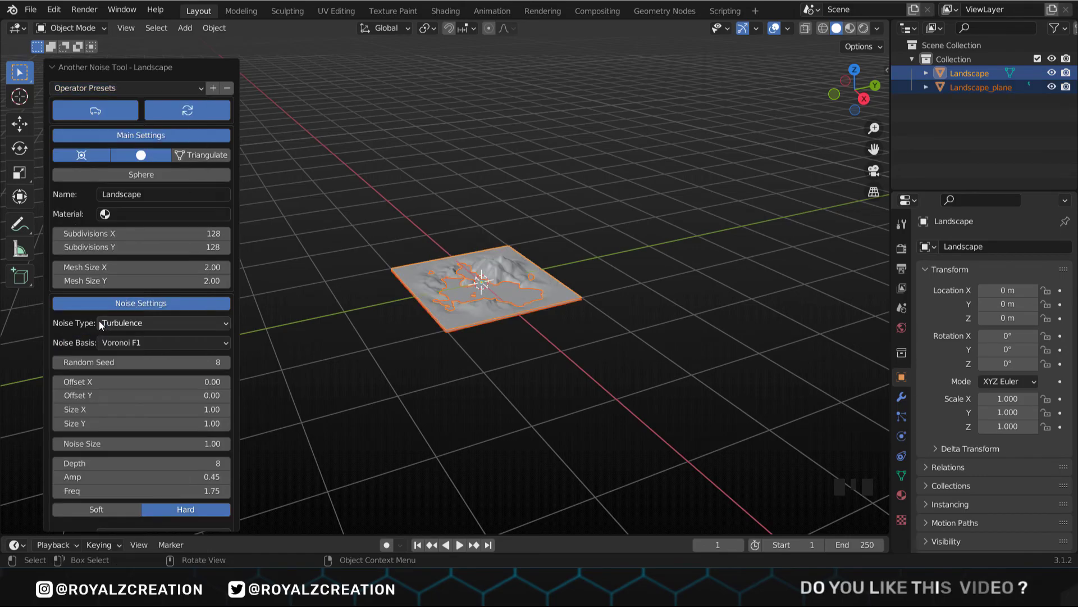
Set the landscape's mesh size to 5 in both X and Y.
{"action": "left_click_drag", "start_coordinate": [169, 281], "coordinate": [169, 263]}
{"action": "type", "text": "5"}
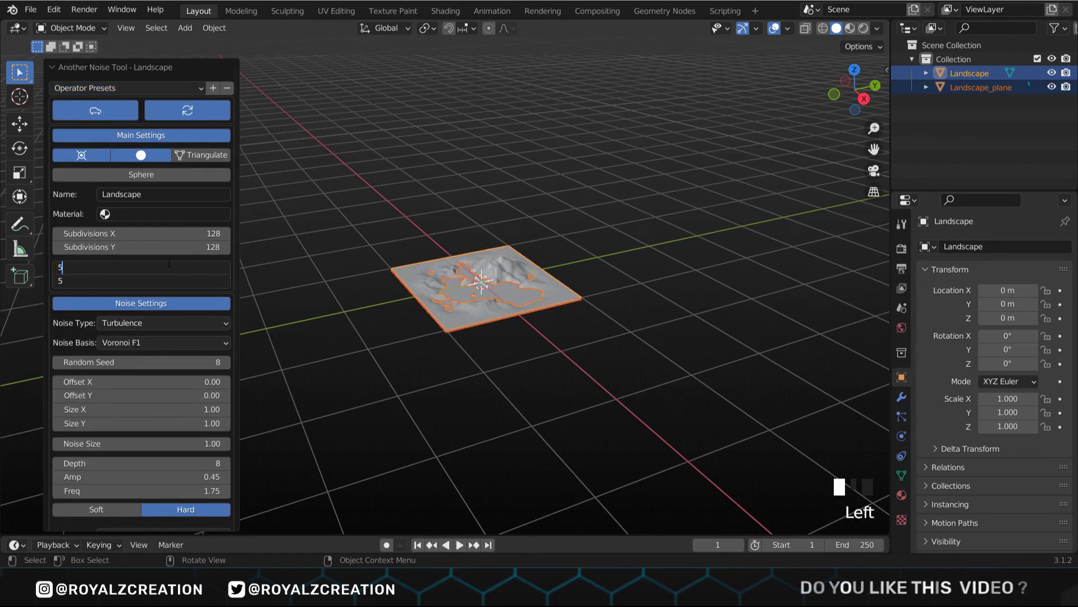
{"action": "scroll", "coordinate": [169, 263], "scroll_direction": "up", "scroll_amount": 1}
Set the landscape's random seed to 2 and its noise size to 2.
{"action": "left_click", "coordinate": [191, 362]}
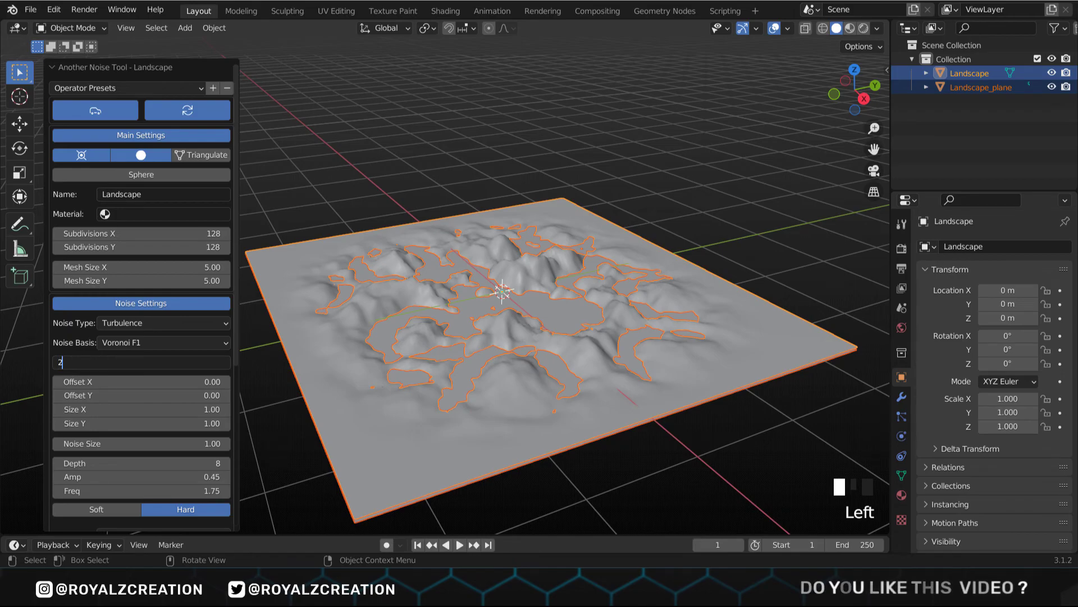
{"action": "type", "text": "2"}
{"action": "key", "text": "Return"}
{"action": "left_click", "coordinate": [171, 444]}
{"action": "type", "text": "2"}
{"action": "key", "text": "Return"}
Set the height in the landscape's displace settings to 0.6.
{"action": "scroll", "coordinate": [172, 440], "scroll_direction": "down", "scroll_amount": 3}
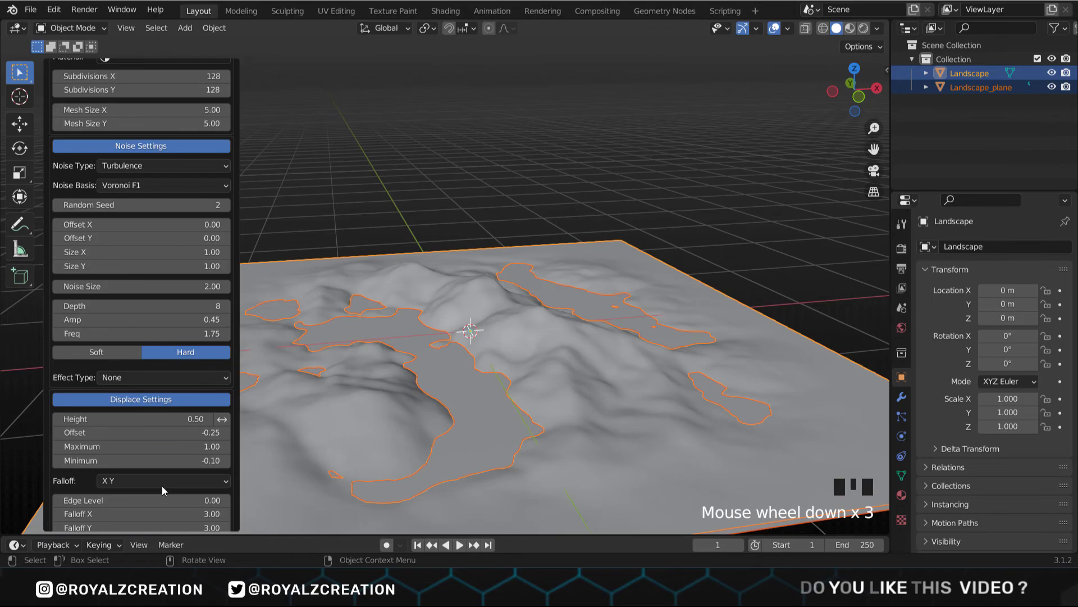
{"action": "left_click", "coordinate": [176, 416]}
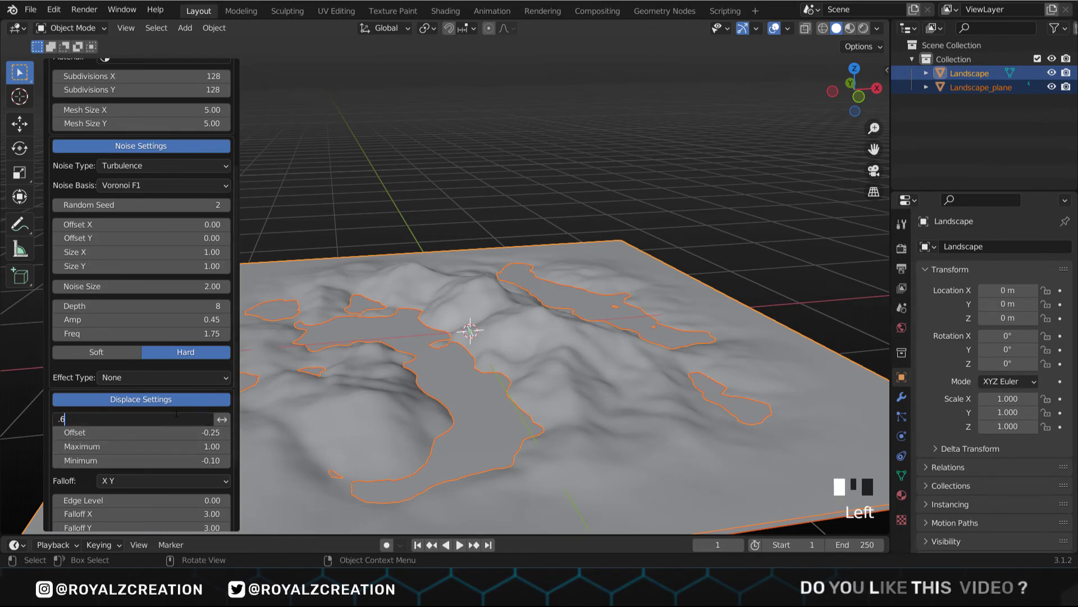
{"action": "type", "text": ".6"}
{"action": "key", "text": "Return"}
{"action": "scroll", "coordinate": [219, 342], "scroll_direction": "up", "scroll_amount": 4}
{"action": "scroll", "coordinate": [219, 342], "scroll_direction": "up", "scroll_amount": 12}
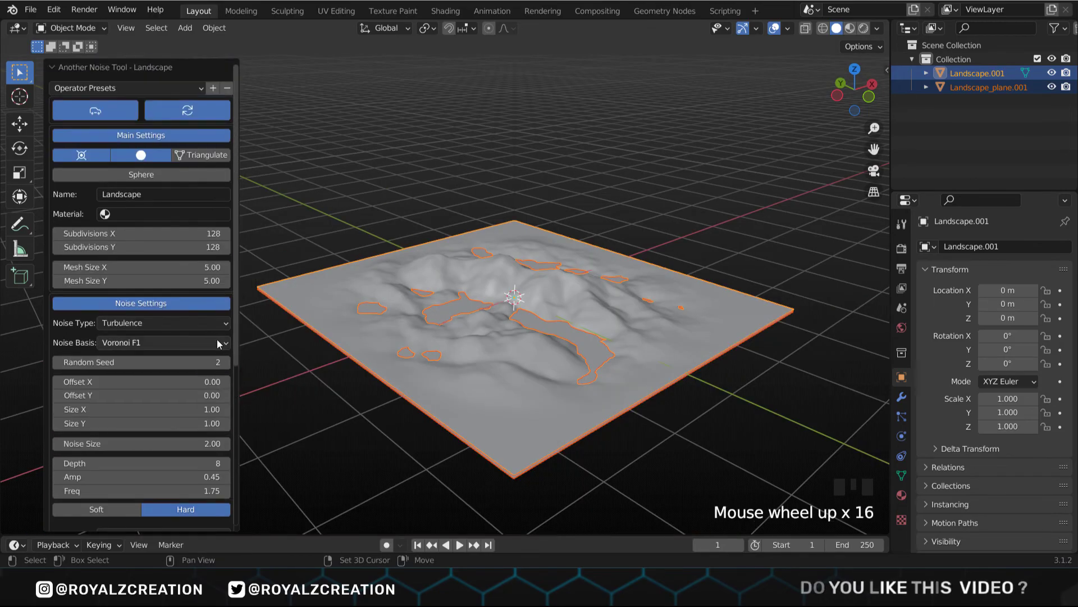
Toggle the landscape's Triangulate option and deselect the landscape and its water plane.
{"action": "left_click", "coordinate": [195, 156]}
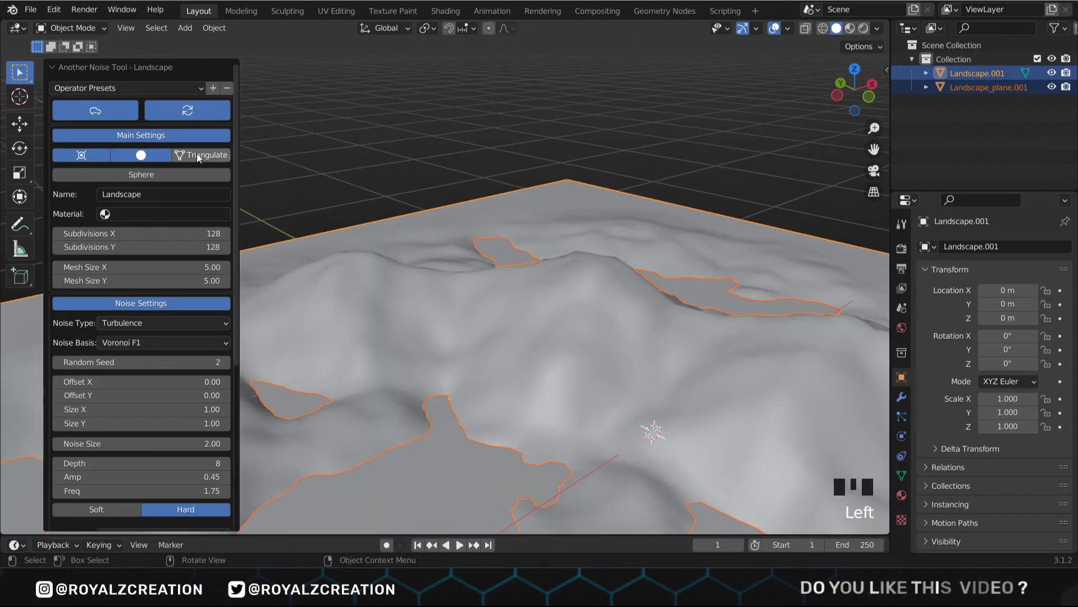
{"action": "left_click", "coordinate": [198, 157]}
{"action": "left_click", "coordinate": [292, 127]}
Add a Subdivision Surface modifier with viewport level 2 to the landscape mesh and apply it.
{"action": "middle_click_drag", "start_coordinate": [368, 259], "coordinate": [437, 331]}
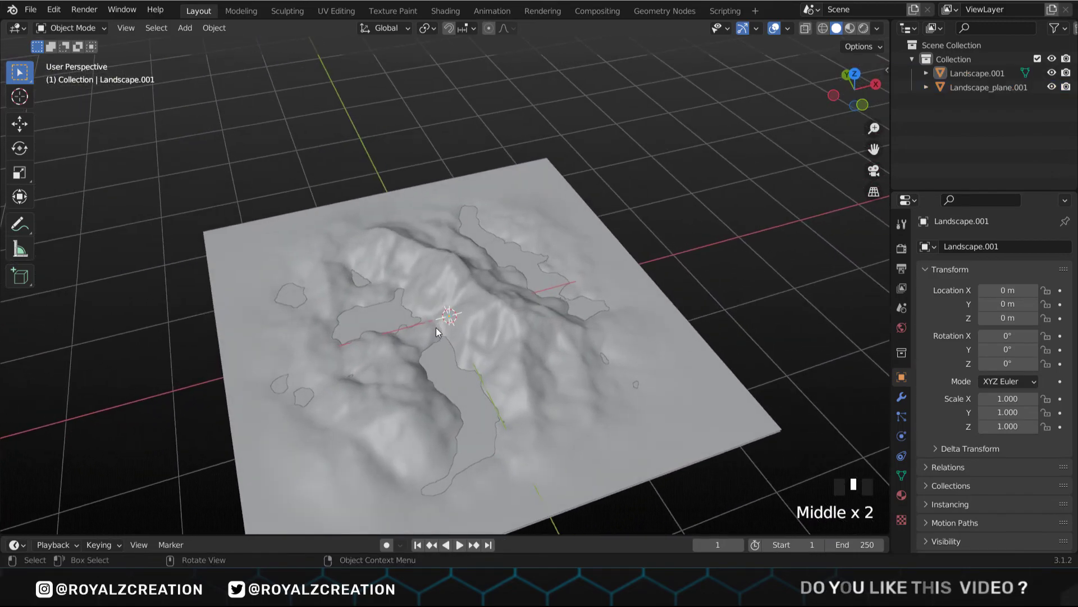
{"action": "key", "text": "KP_7"}
{"action": "left_click", "coordinate": [470, 307]}
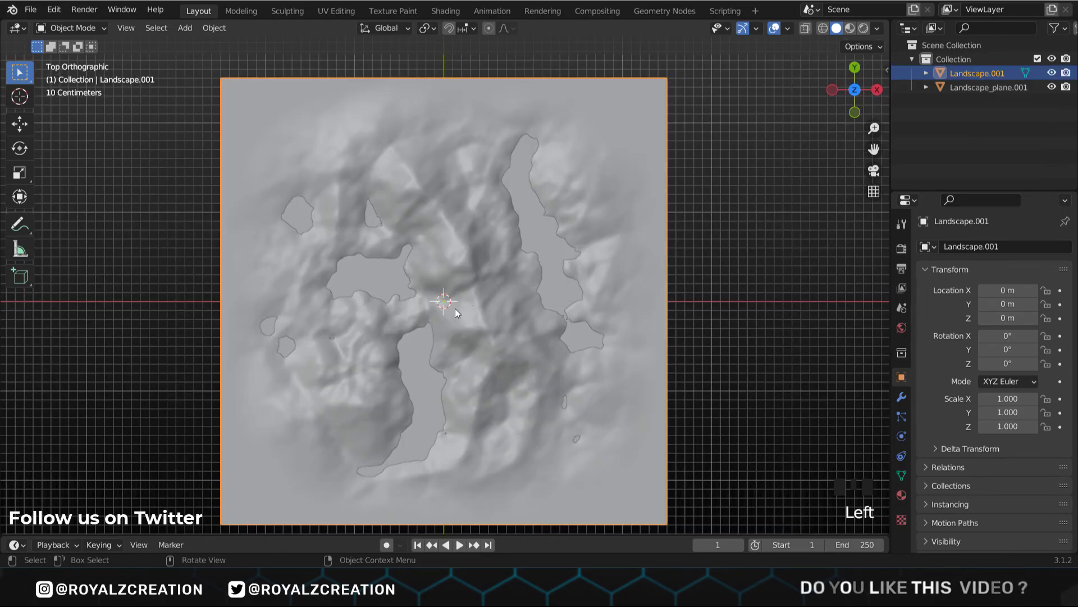
{"action": "left_click", "coordinate": [903, 396]}
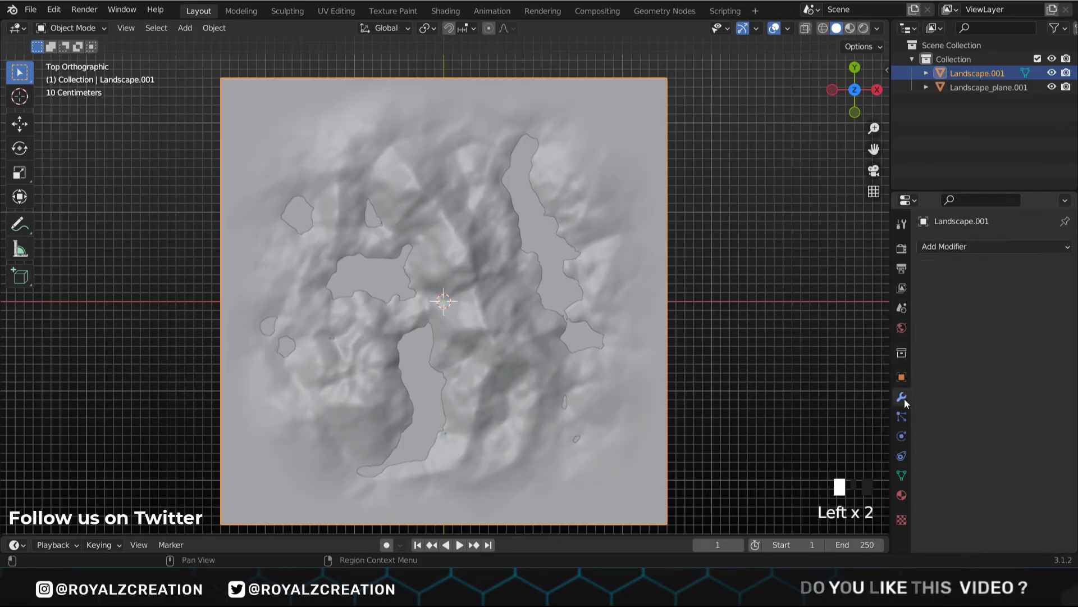
{"action": "left_click", "coordinate": [962, 245]}
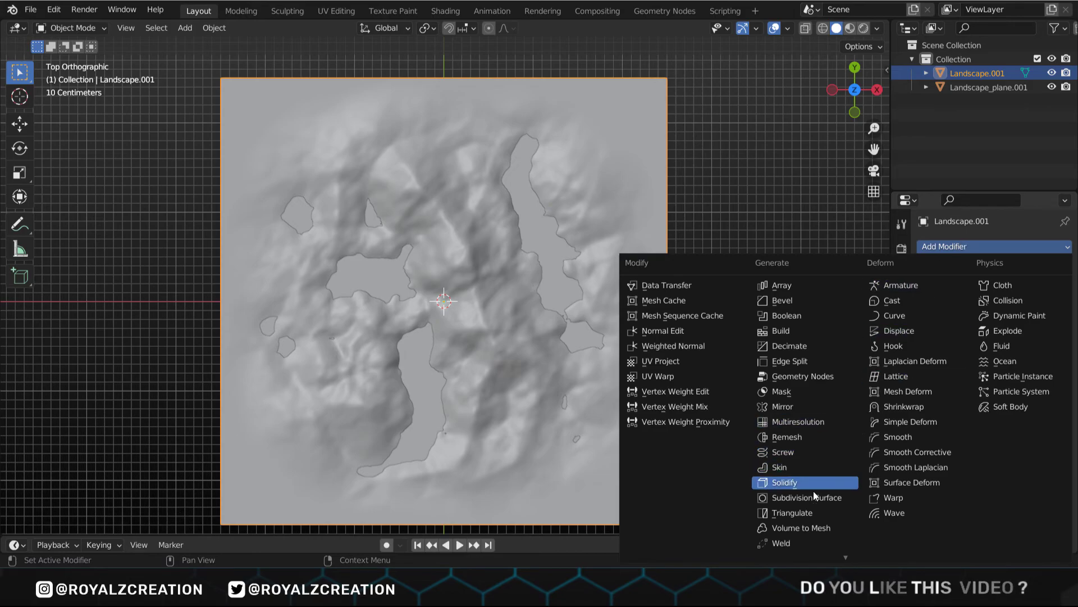
{"action": "left_click", "coordinate": [827, 495]}
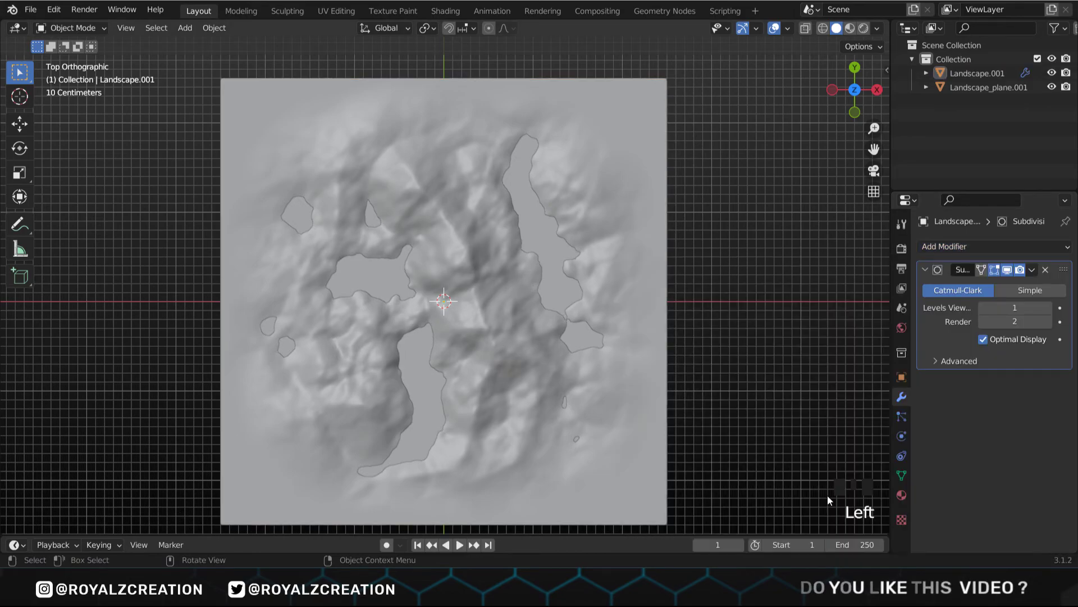
{"action": "left_click", "coordinate": [1052, 308]}
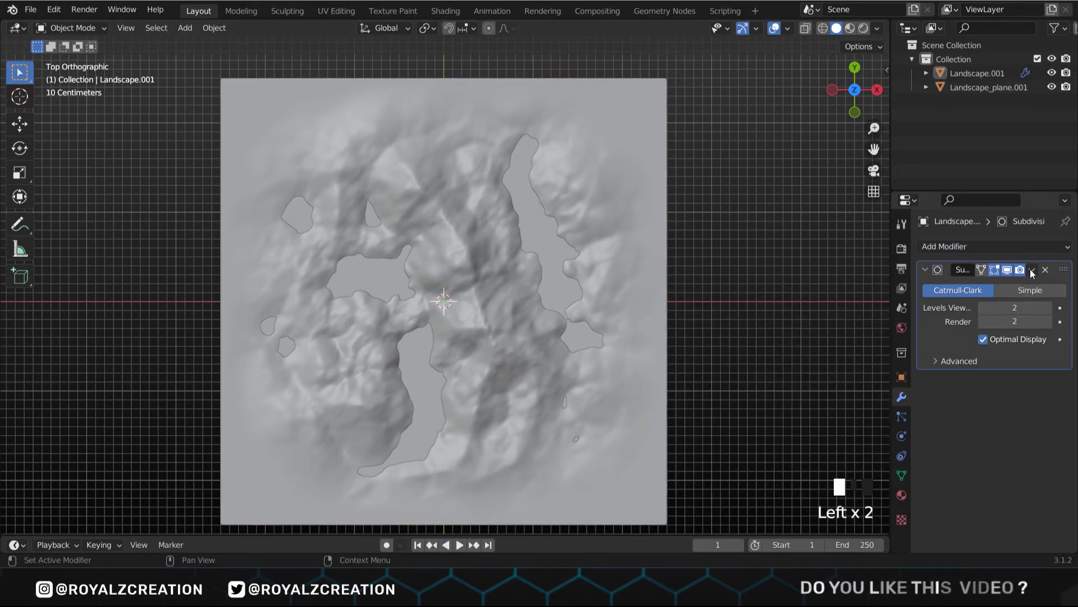
{"action": "left_click", "coordinate": [1031, 270]}
{"action": "left_click", "coordinate": [1022, 287]}
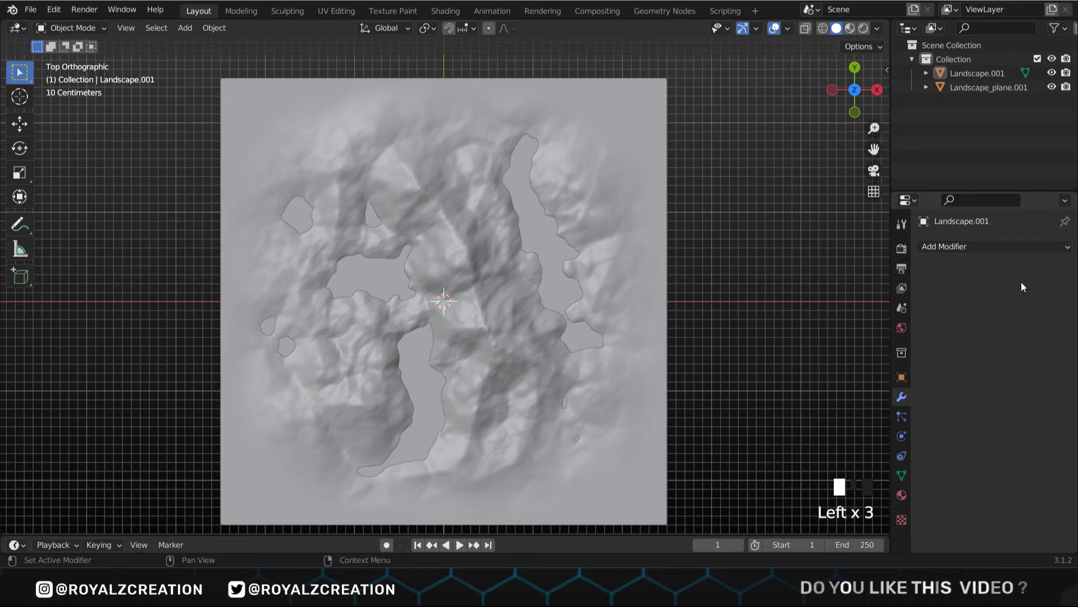
Mark the outer border edges on all sides of the landscape mesh as seams in Edit Mode.
{"action": "left_click", "coordinate": [466, 306]}
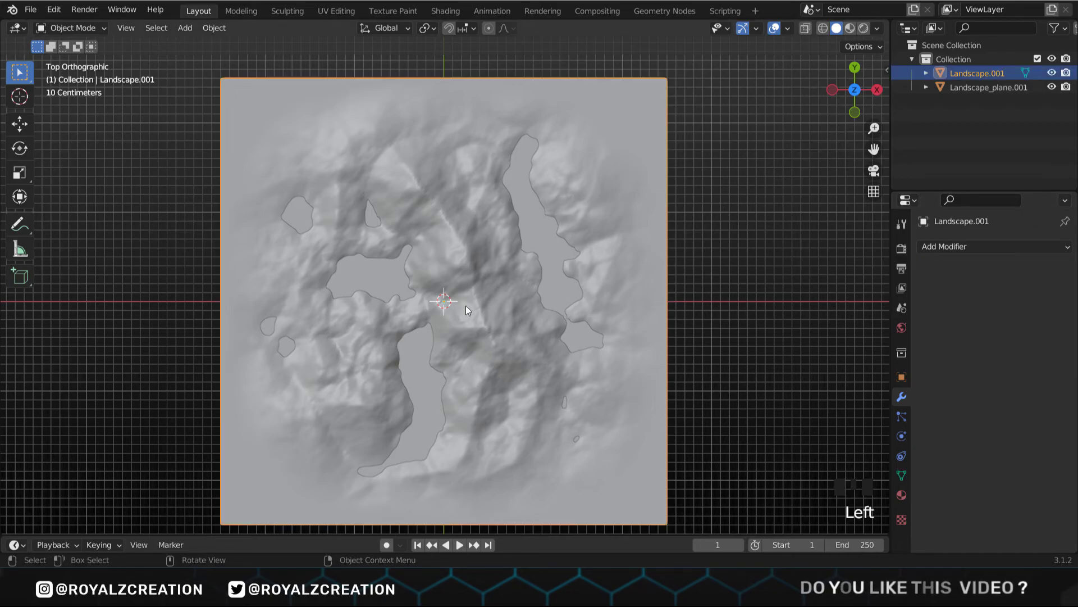
{"action": "key", "text": "Tab"}
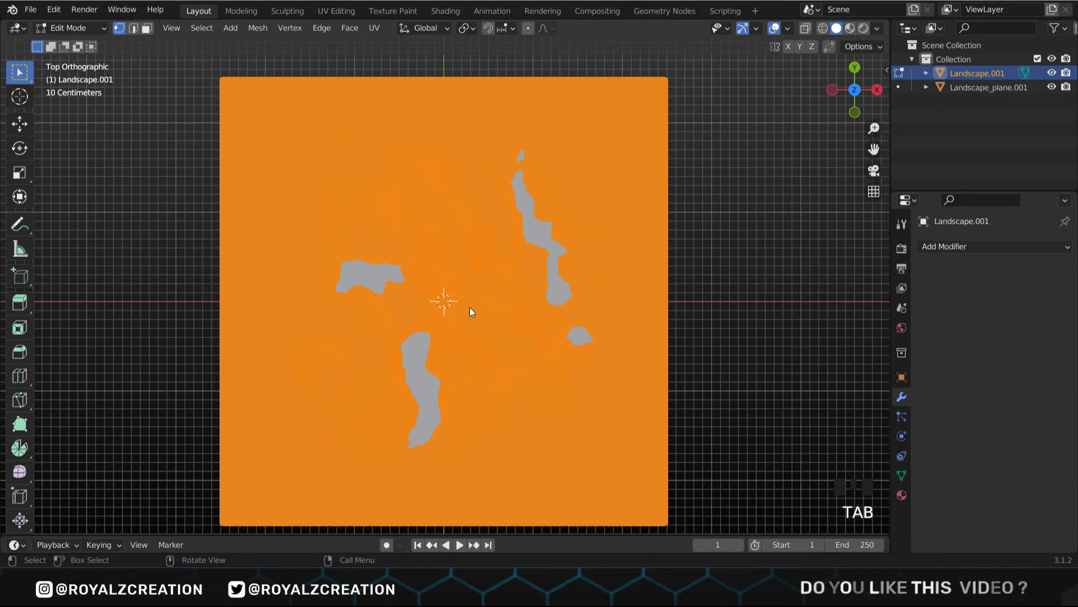
{"action": "left_click", "coordinate": [133, 28]}
{"action": "left_click", "coordinate": [164, 146]}
{"action": "scroll", "coordinate": [220, 383], "scroll_direction": "up", "scroll_amount": 11}
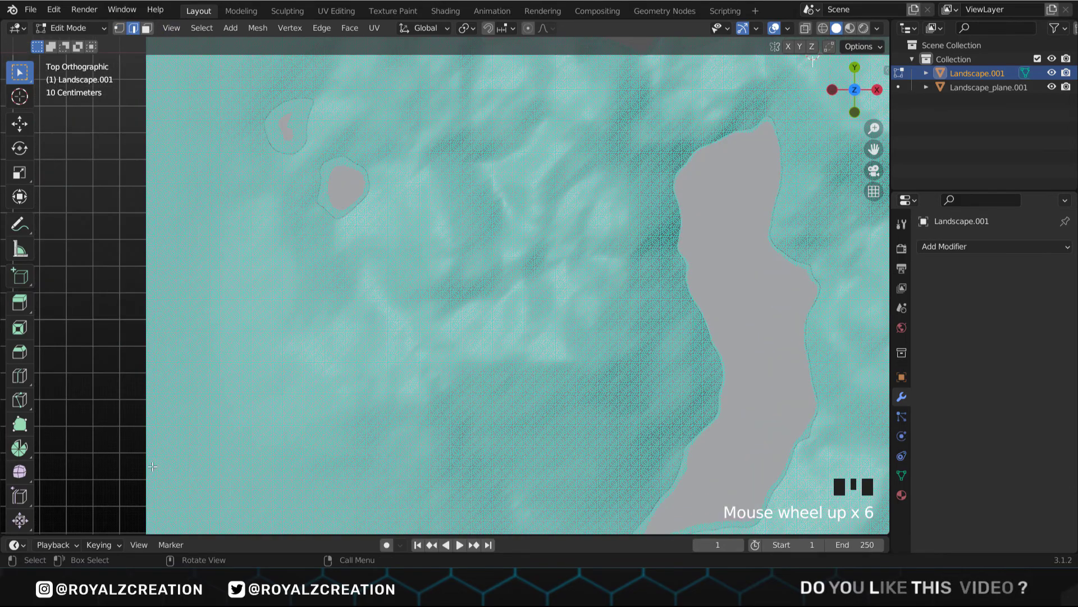
{"action": "scroll", "coordinate": [126, 480], "scroll_direction": "up", "scroll_amount": 5}
{"action": "double_click", "coordinate": [157, 477], "text": "shift"}
{"action": "scroll", "coordinate": [157, 477], "scroll_direction": "down", "scroll_amount": 18}
{"action": "middle_click_drag", "start_coordinate": [476, 166], "coordinate": [483, 142], "text": "shift"}
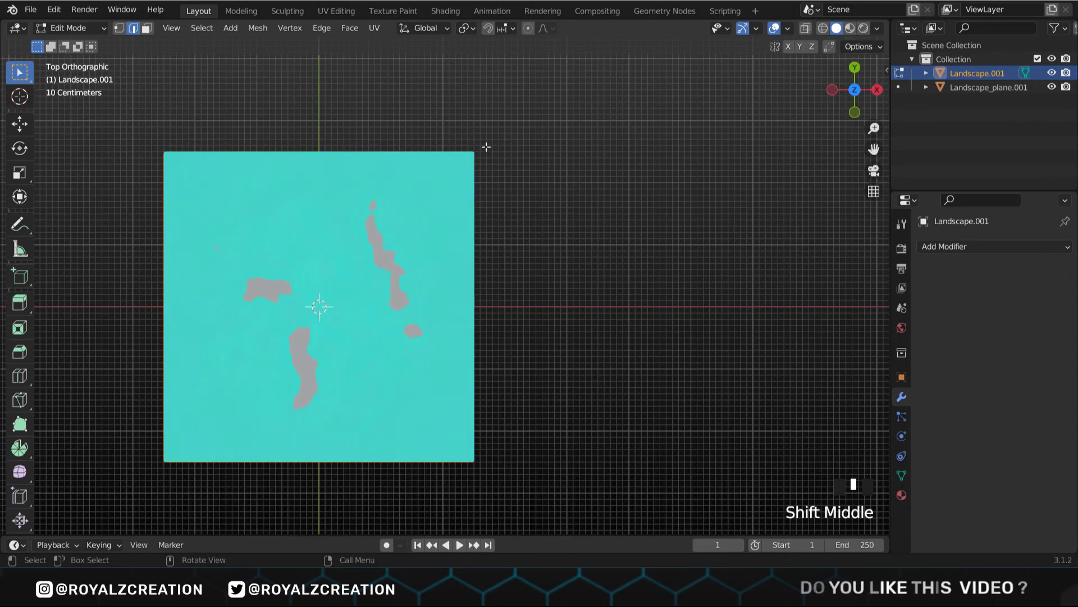
{"action": "scroll", "coordinate": [488, 155], "scroll_direction": "up", "scroll_amount": 5}
{"action": "triple_click", "coordinate": [461, 186], "text": "shift"}
{"action": "scroll", "coordinate": [440, 132], "scroll_direction": "down", "scroll_amount": 6}
{"action": "key", "text": "KP_7"}
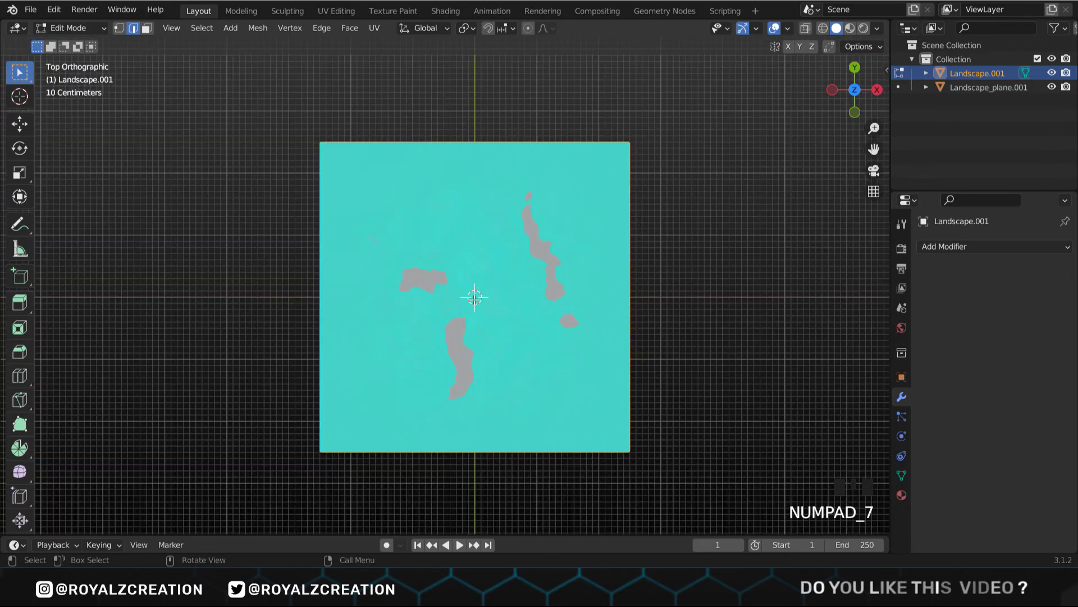
{"action": "right_click", "coordinate": [476, 295]}
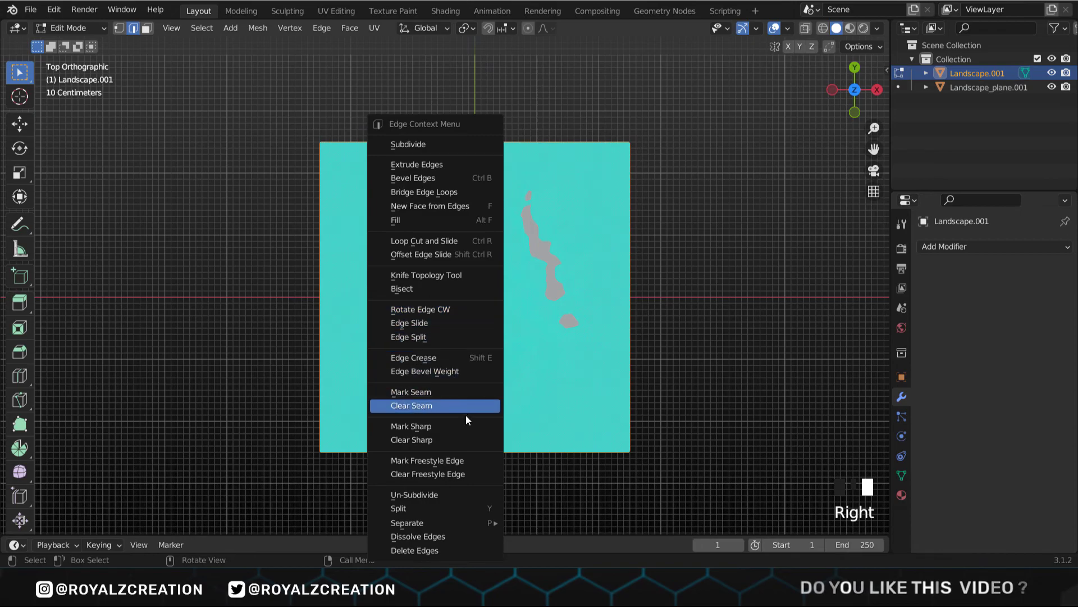
{"action": "left_click", "coordinate": [464, 393]}
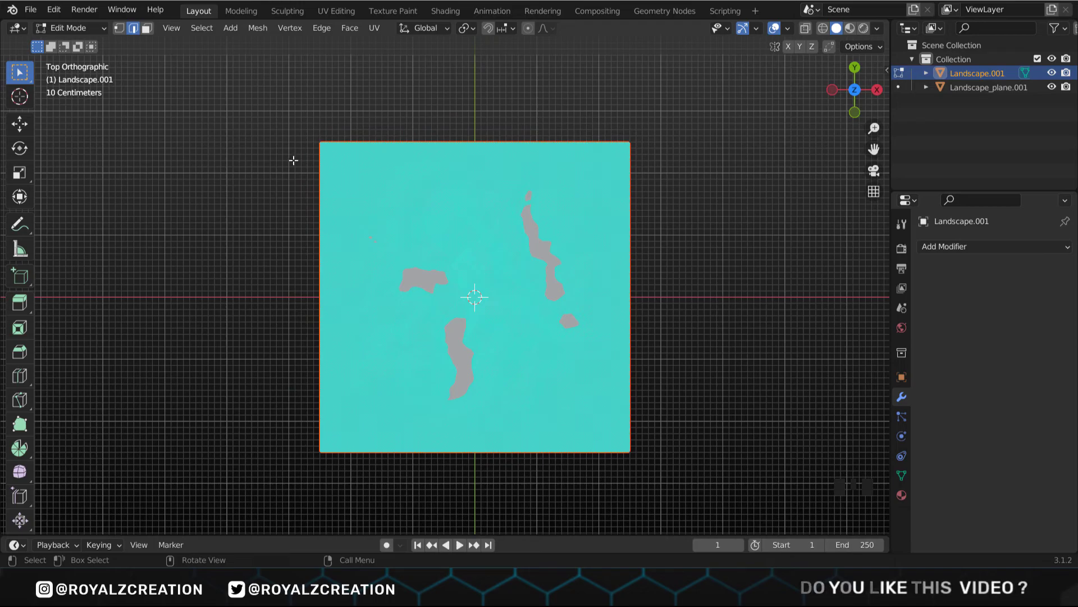
Unwrap the UVs of the entire landscape mesh with the Angle Based method and return to Object Mode.
{"action": "key", "text": "a"}
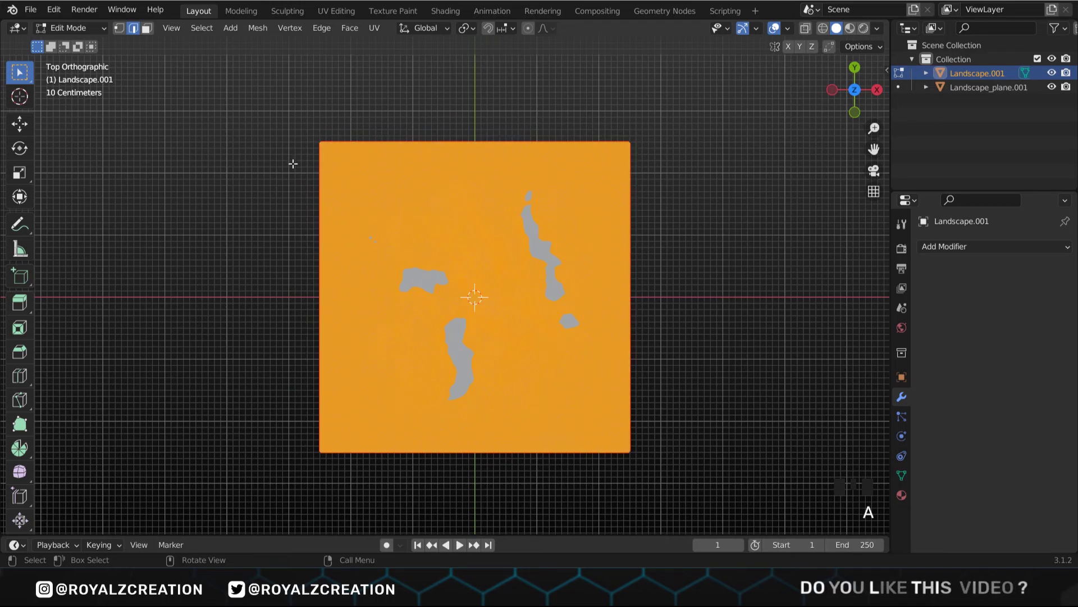
{"action": "left_click", "coordinate": [374, 28]}
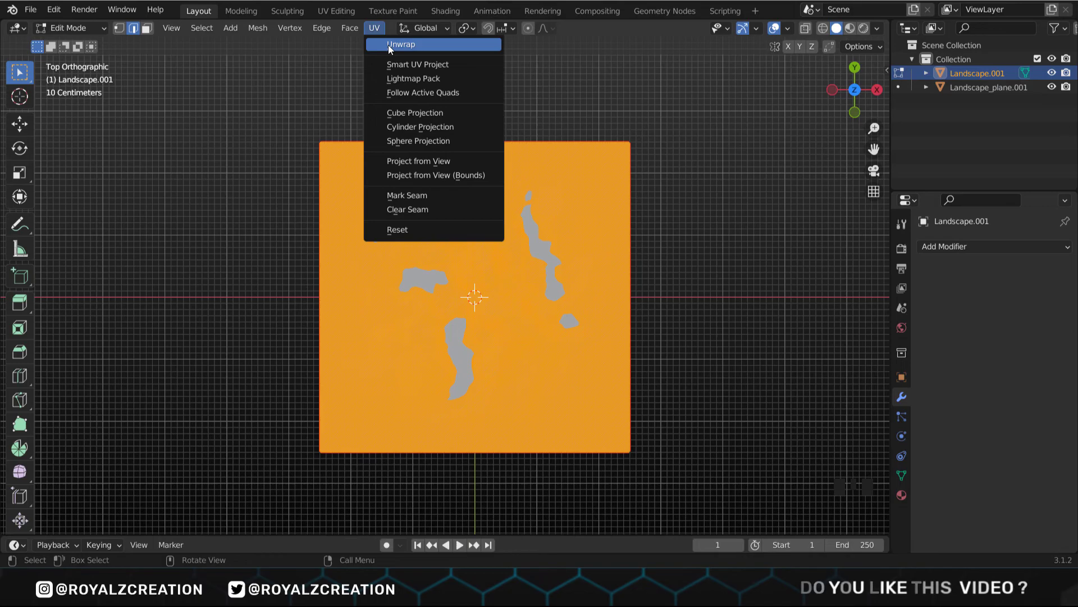
{"action": "left_click", "coordinate": [389, 45]}
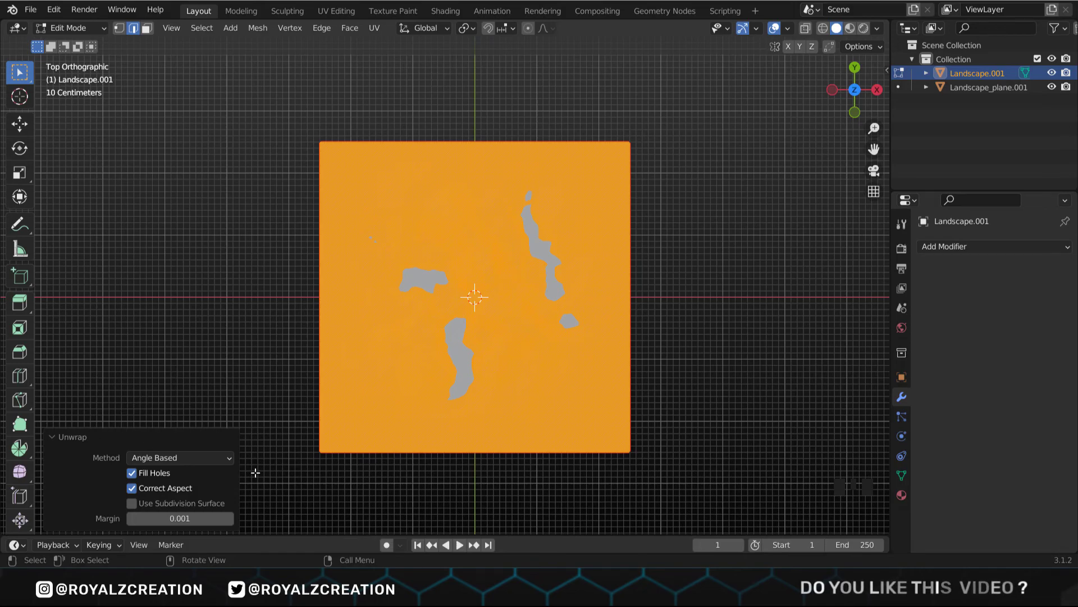
{"action": "left_click", "coordinate": [227, 282]}
{"action": "key", "text": "Tab"}
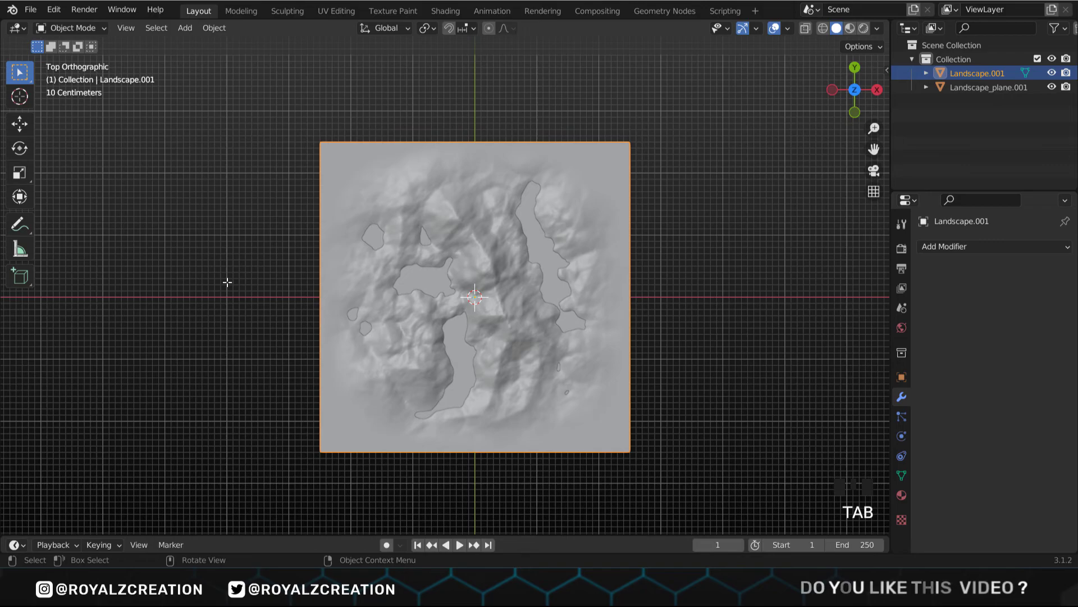
Undo the UV unwrap, the seam marking and the border edge selection on the landscape.
{"action": "key", "text": "ctrl+z"}
{"action": "key", "text": "ctrl+z"}
{"action": "key", "text": "ctrl+z"}
{"action": "key", "text": "ctrl+z"}
{"action": "key", "text": "ctrl+z"}
{"action": "key", "text": "ctrl+z"}
{"action": "key", "text": "ctrl+z"}
{"action": "key", "text": "ctrl+z"}
{"action": "key", "text": "ctrl+z"}
{"action": "key", "text": "ctrl+z"}
{"action": "key", "text": "ctrl+z"}
{"action": "key", "text": "ctrl+z"}
{"action": "key", "text": "ctrl+z"}
{"action": "key", "text": "ctrl+z"}
Select the landscape and its water plane together and scale both uniformly by a factor of 5.
{"action": "left_click", "coordinate": [442, 281]}
{"action": "left_click_drag", "start_coordinate": [617, 125], "coordinate": [326, 411]}
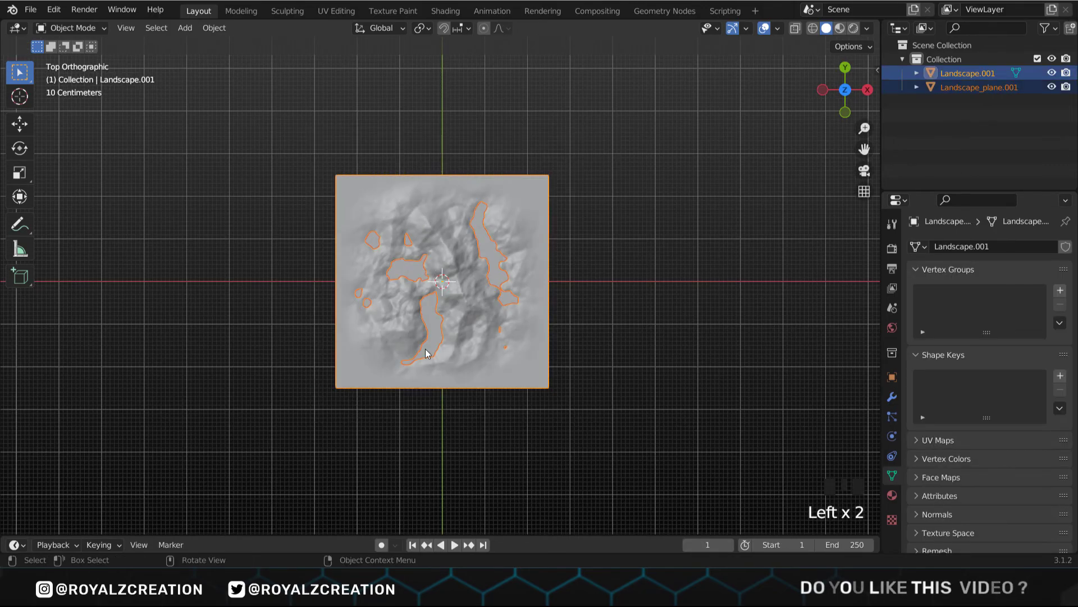
{"action": "key", "text": "s"}
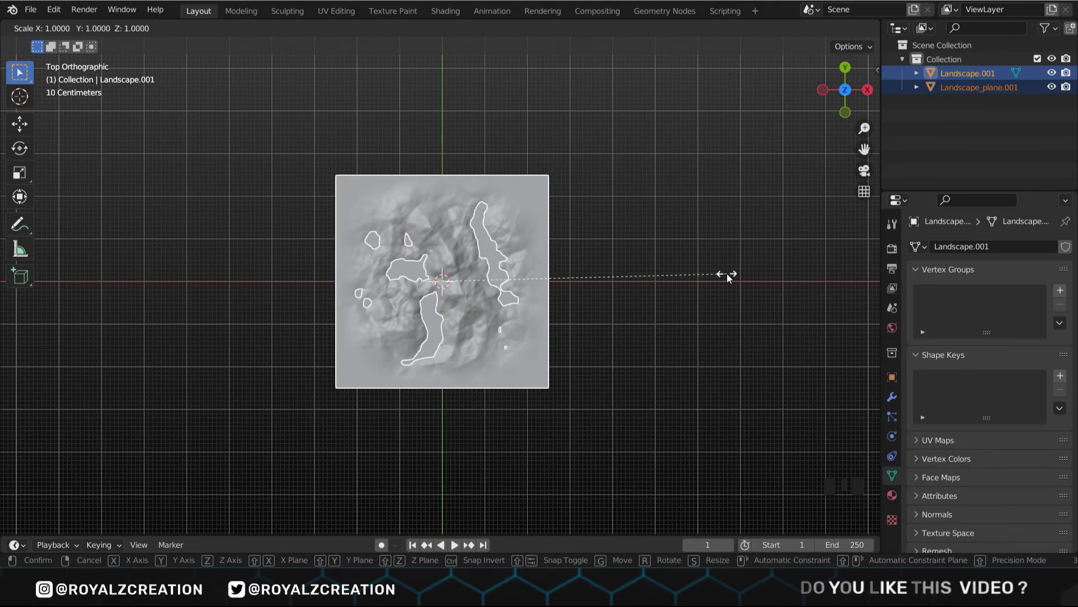
{"action": "key", "text": "5"}
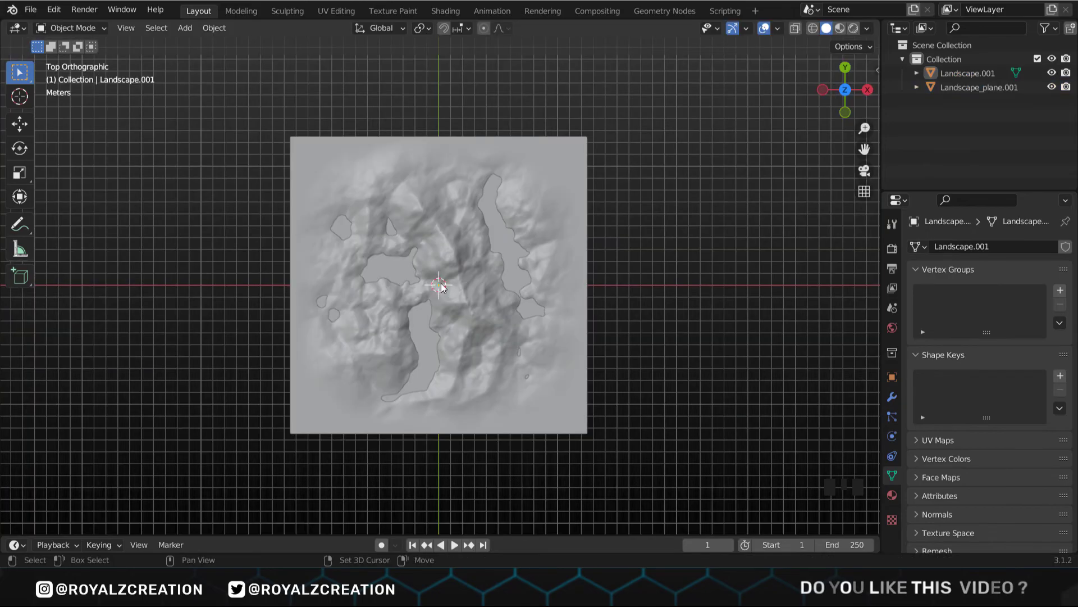
Add a camera at the landscape's center and rotate it -90 degrees around the Y axis.
{"action": "key", "text": "shift+a"}
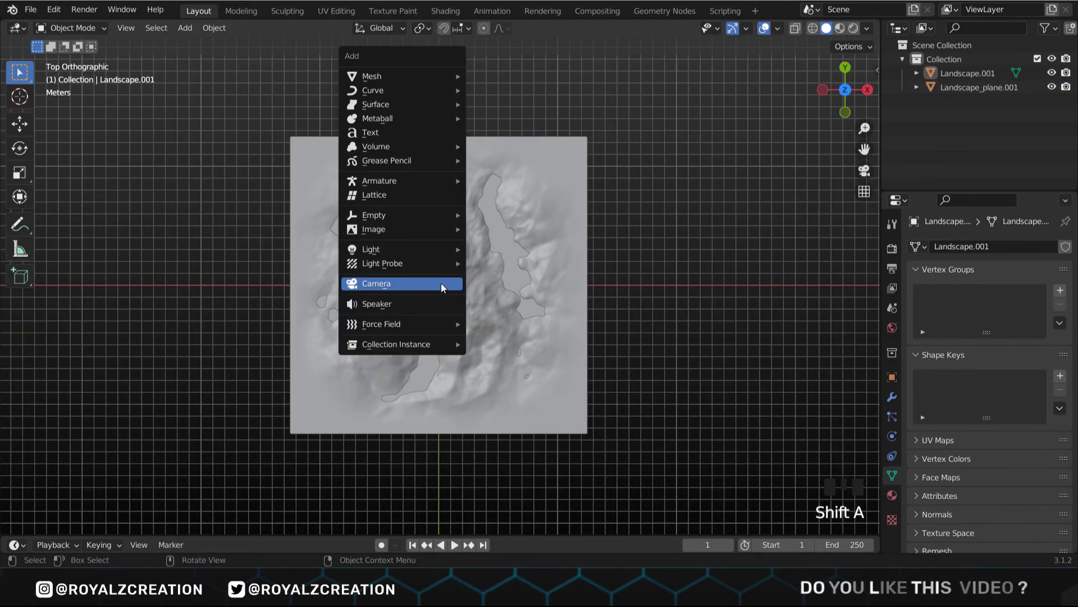
{"action": "left_click", "coordinate": [441, 284]}
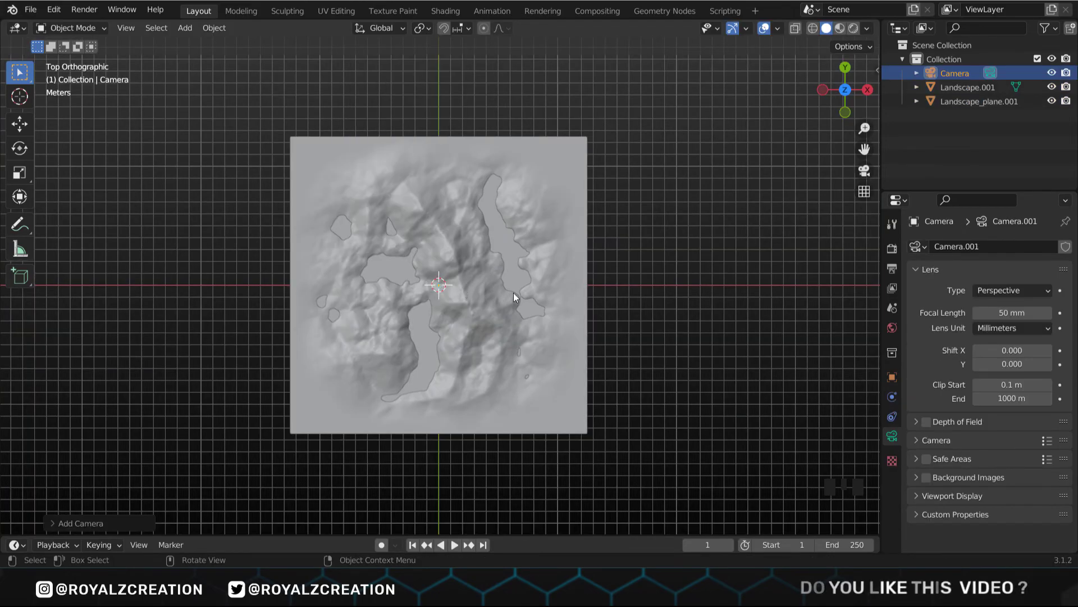
{"action": "key", "text": "r"}
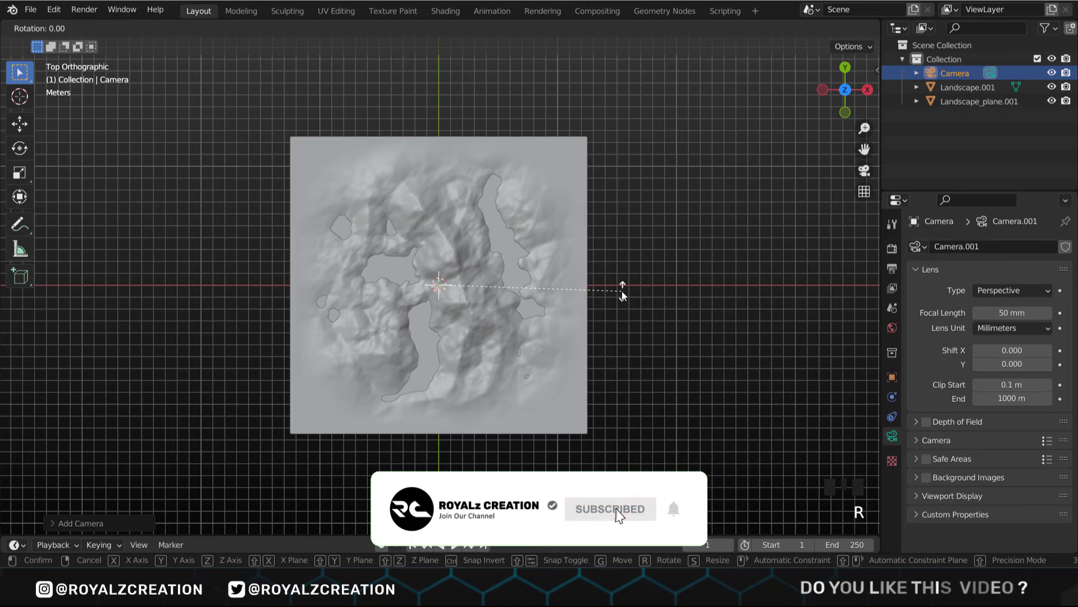
{"action": "type", "text": "y-90"}
{"action": "key", "text": "Return"}
Move the camera along negative X toward the landscape's edge, and shift it about 0.3 m in X and 0.76 m in Y.
{"action": "key", "text": "g"}
{"action": "key", "text": "y"}
{"action": "key", "text": "x"}
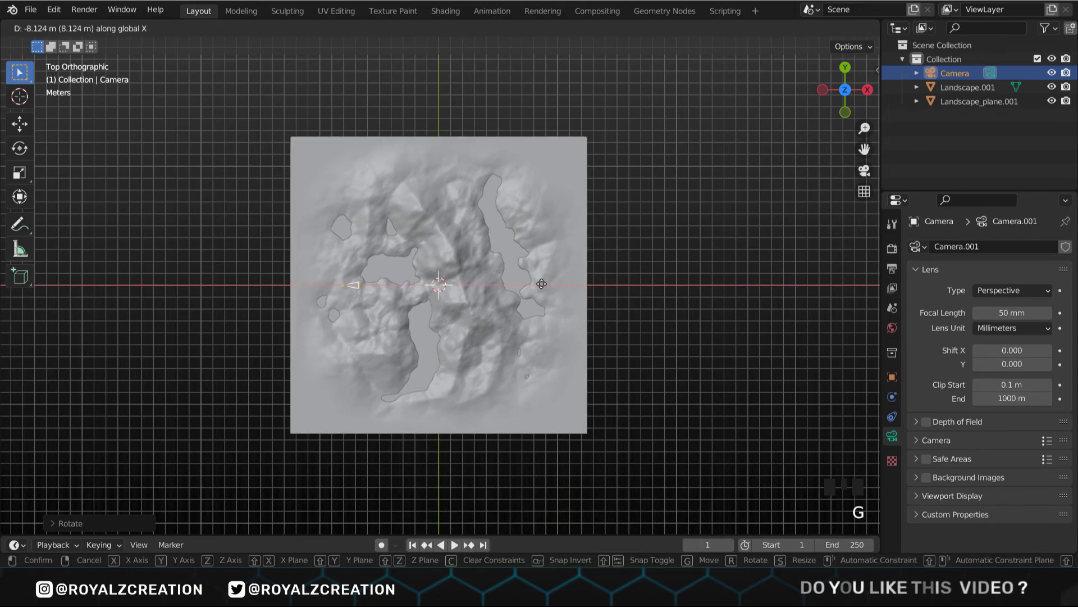
{"action": "left_click", "coordinate": [533, 283]}
{"action": "key", "text": "g"}
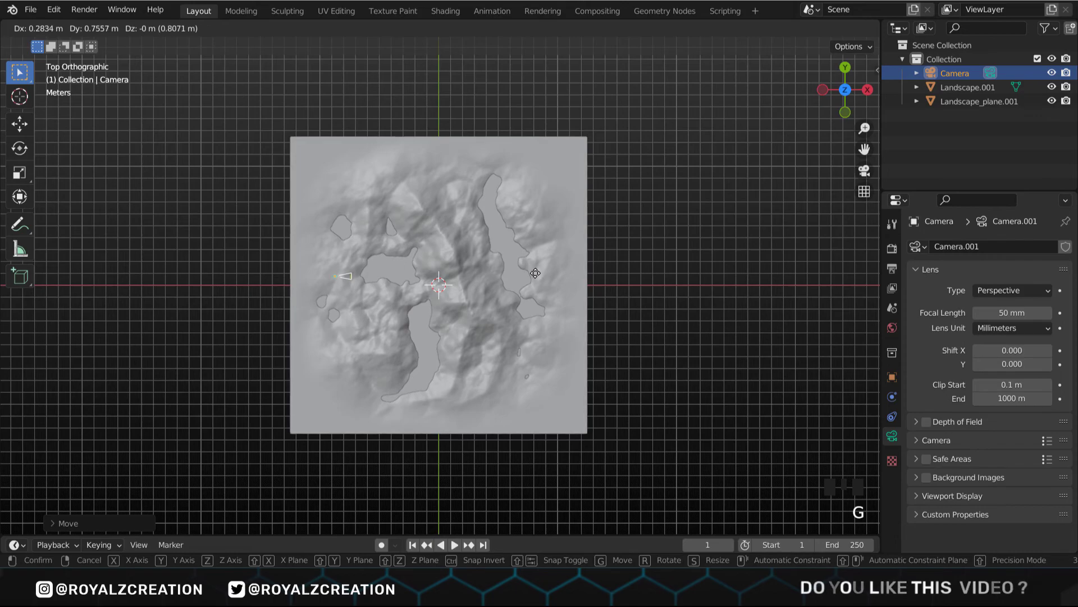
{"action": "left_click", "coordinate": [535, 273]}
Split the 3D viewport into two, with a front orthographic view in one and the camera view in the other.
{"action": "key", "text": "KP_1"}
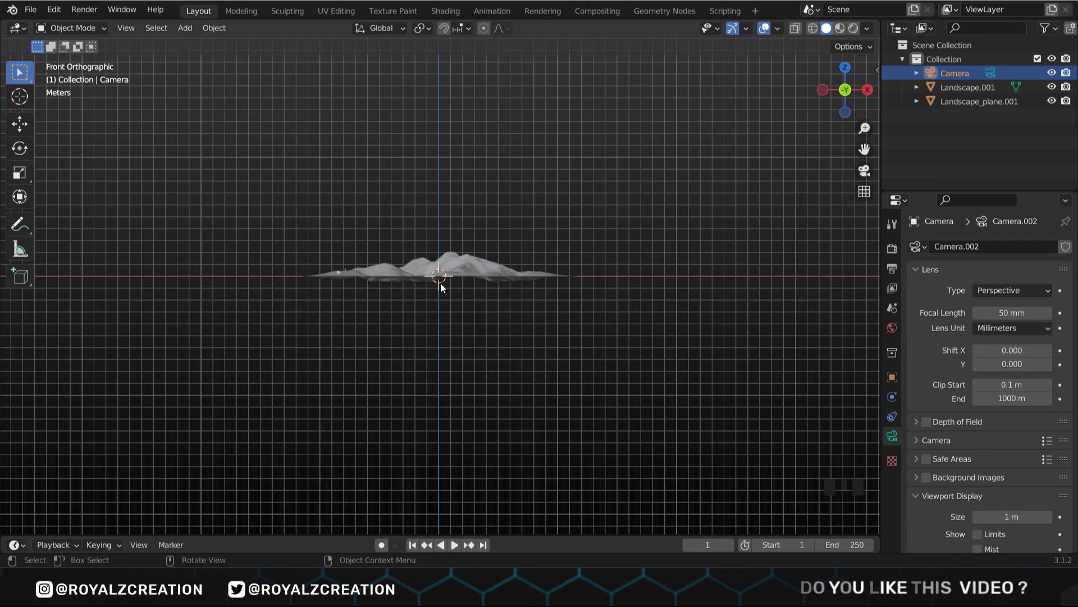
{"action": "scroll", "coordinate": [441, 281], "scroll_direction": "up", "scroll_amount": 4}
{"action": "middle_click_drag", "start_coordinate": [440, 279], "coordinate": [426, 298], "text": "shift"}
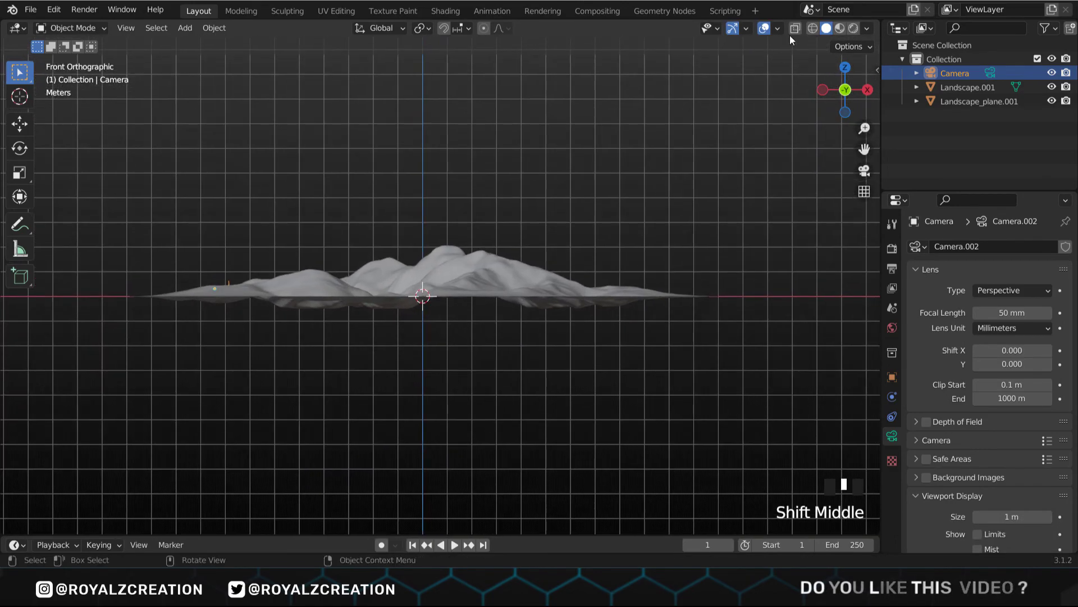
{"action": "left_click_drag", "start_coordinate": [877, 20], "coordinate": [520, 121]}
{"action": "left_click", "coordinate": [720, 121]}
{"action": "key", "text": "t"}
{"action": "key", "text": "KP_0"}
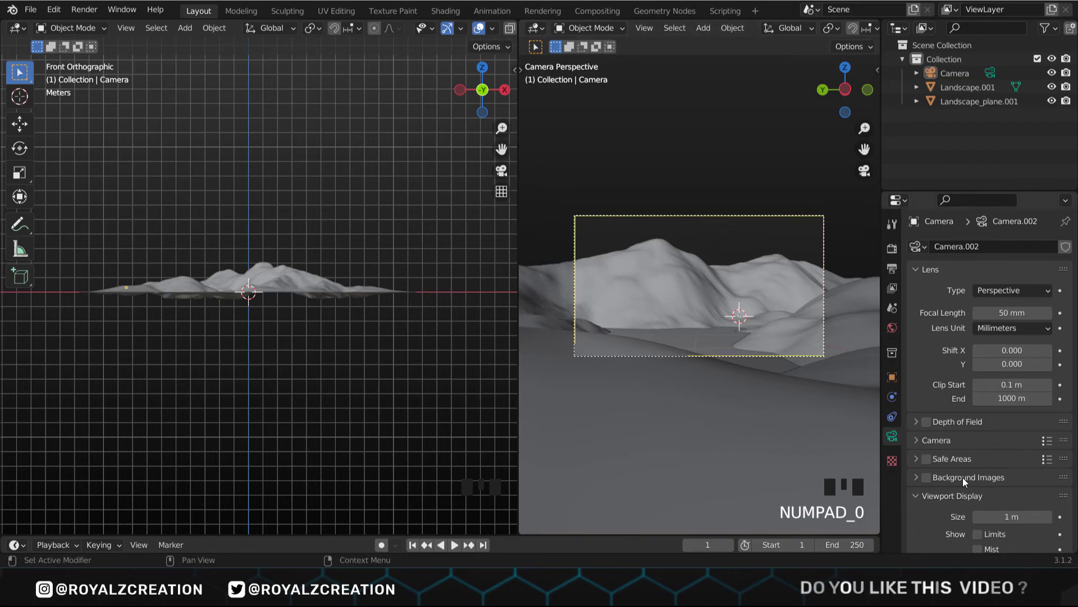
Raise the camera's passepartout to fully opaque and set its focal length to 35 mm.
{"action": "scroll", "coordinate": [956, 490], "scroll_direction": "down", "scroll_amount": 4}
{"action": "left_click_drag", "start_coordinate": [1014, 508], "coordinate": [1051, 507]}
{"action": "scroll", "coordinate": [988, 393], "scroll_direction": "up", "scroll_amount": 6}
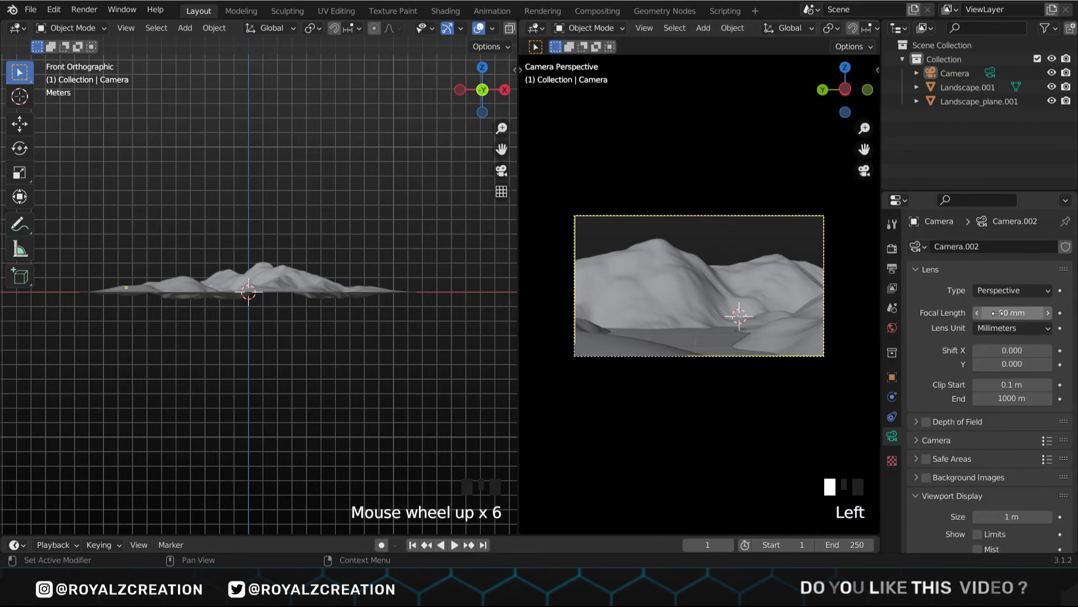
{"action": "left_click", "coordinate": [1012, 313]}
{"action": "type", "text": "35"}
{"action": "key", "text": "Return"}
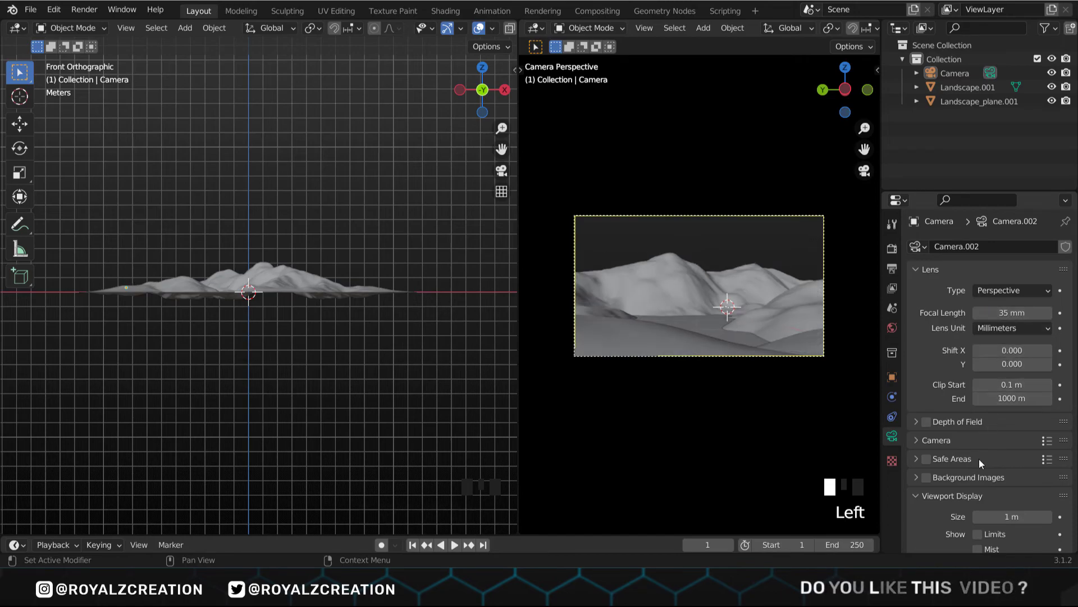
Expand the camera's Depth of Field settings and enable Depth of Field.
{"action": "left_click", "coordinate": [965, 426]}
{"action": "left_click", "coordinate": [927, 422]}
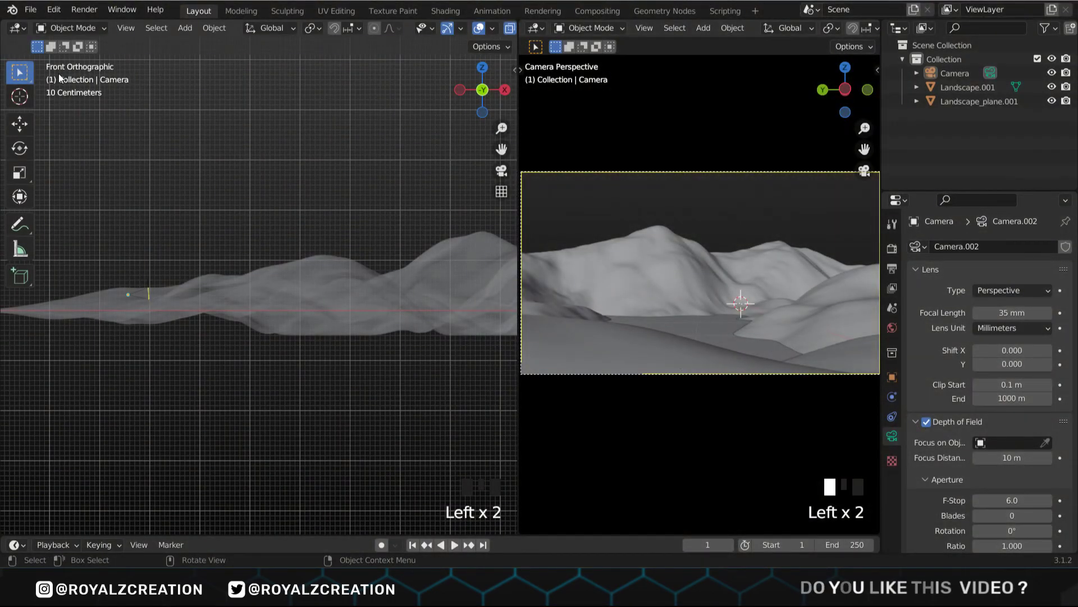
{"action": "left_click", "coordinate": [32, 11]}
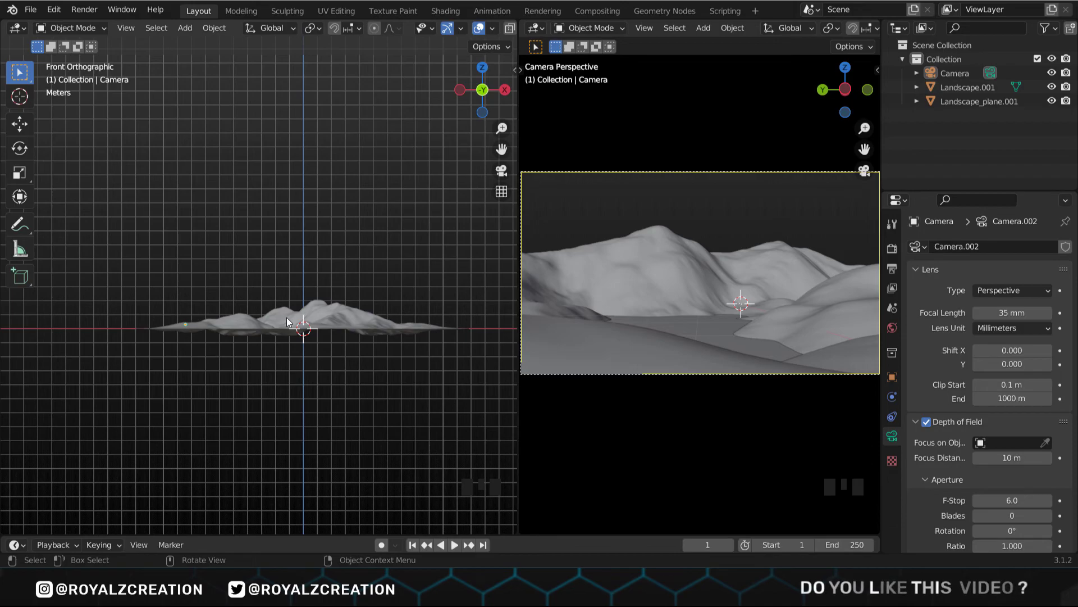
Switch to the Shading workspace and browse to the aerial_rocks_04_2k textures folder.
{"action": "left_click", "coordinate": [449, 12]}
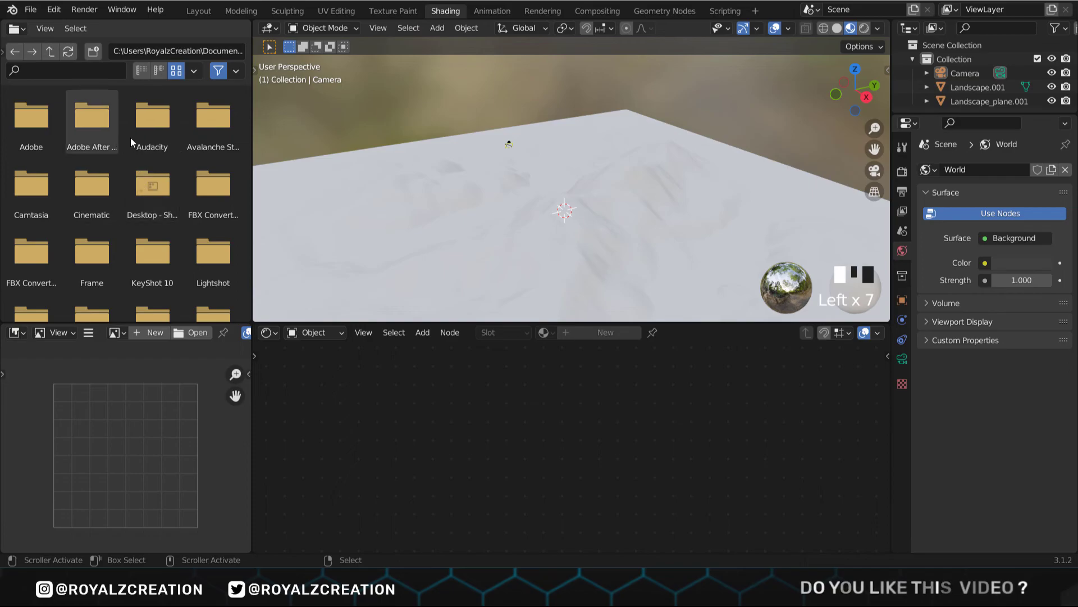
{"action": "left_click", "coordinate": [197, 49]}
{"action": "key", "text": "ctrl+v"}
{"action": "key", "text": "Return"}
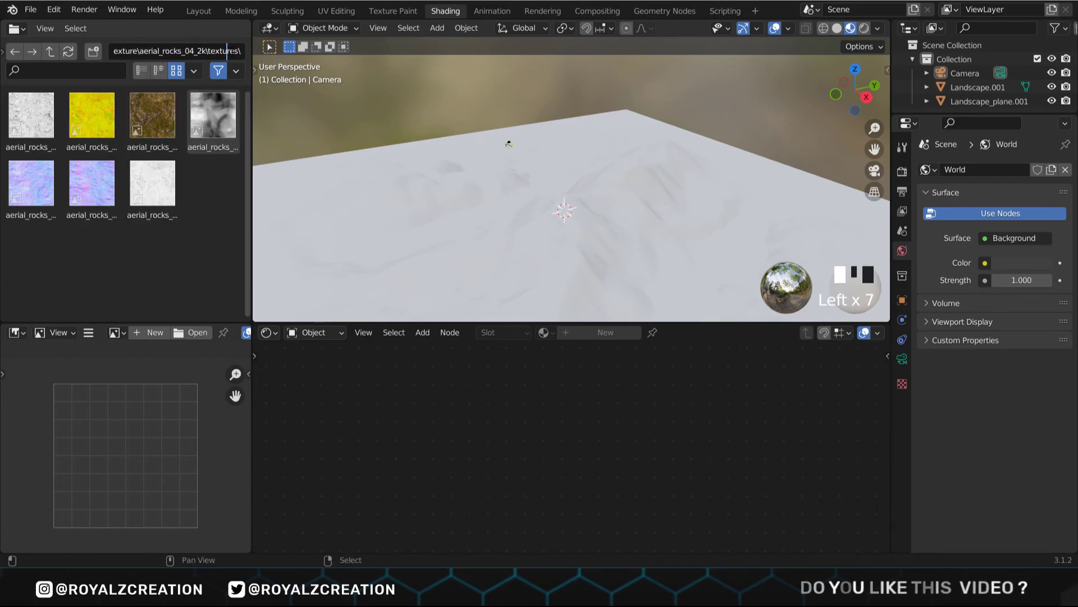
Look through the camera in the shading viewport and create a new material for the landscape.
{"action": "key", "text": "KP_0"}
{"action": "key", "text": "KP_0"}
{"action": "key", "text": "KP_0"}
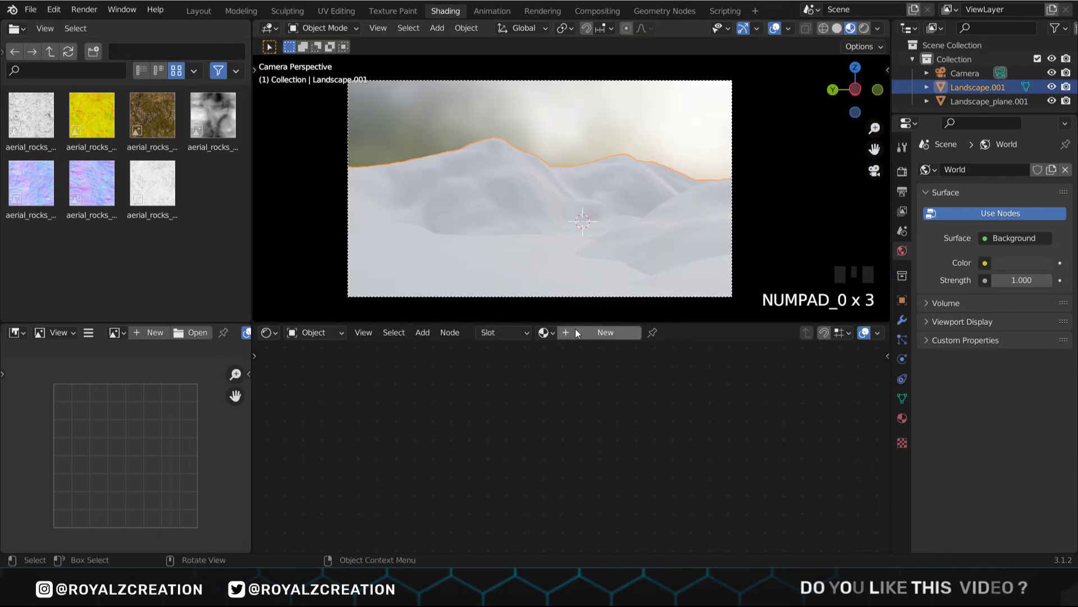
{"action": "left_click", "coordinate": [584, 332]}
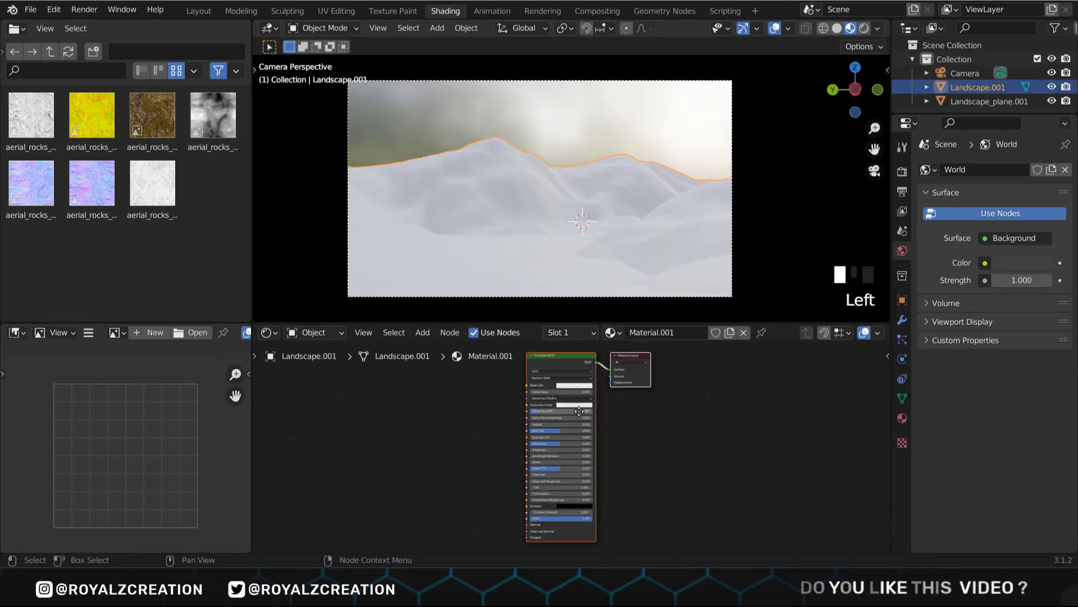
Add the aerial_rocks_04 diffuse image to the landscape material and connect its color to the Principled BSDF's Base Color.
{"action": "scroll", "coordinate": [579, 410], "scroll_direction": "down", "scroll_amount": 2}
{"action": "scroll", "coordinate": [599, 396], "scroll_direction": "up", "scroll_amount": 2}
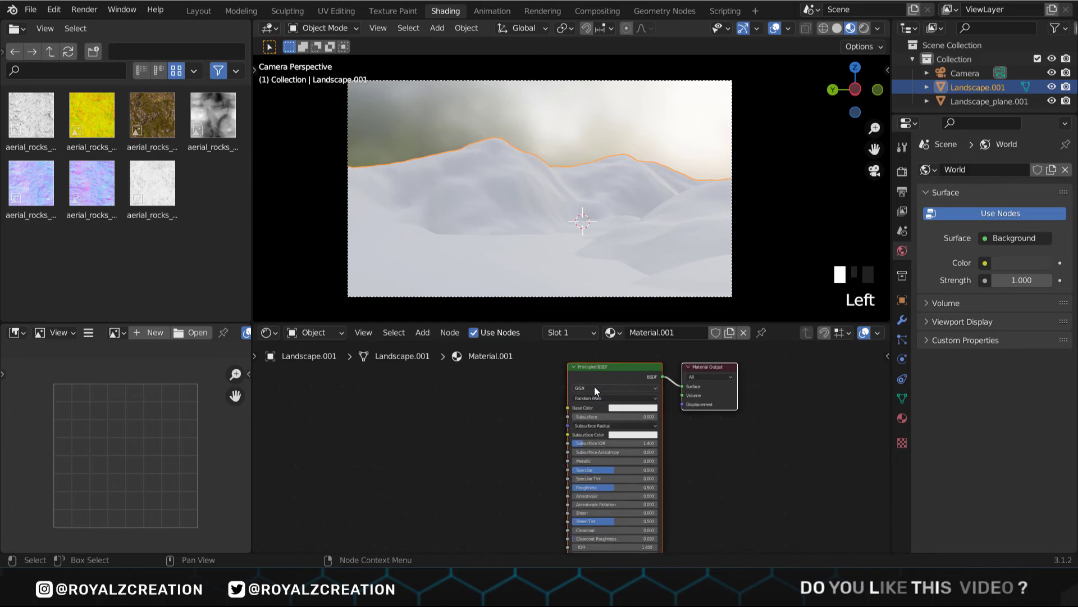
{"action": "left_click_drag", "start_coordinate": [150, 121], "coordinate": [430, 404]}
{"action": "left_click_drag", "start_coordinate": [430, 403], "coordinate": [556, 409]}
Add an Image Texture node, load the aerial_rocks_04 roughness image into it and connect it to the Principled BSDF's Roughness.
{"action": "scroll", "coordinate": [536, 435], "scroll_direction": "down", "scroll_amount": 4}
{"action": "middle_click_drag", "start_coordinate": [413, 464], "coordinate": [425, 426], "text": "shift"}
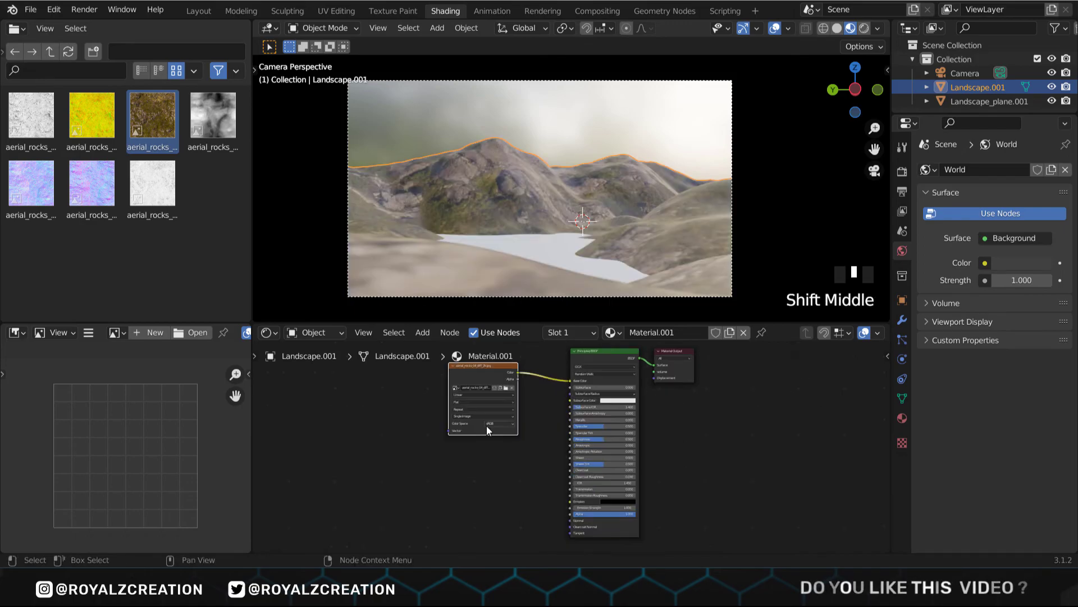
{"action": "key", "text": "shift+a"}
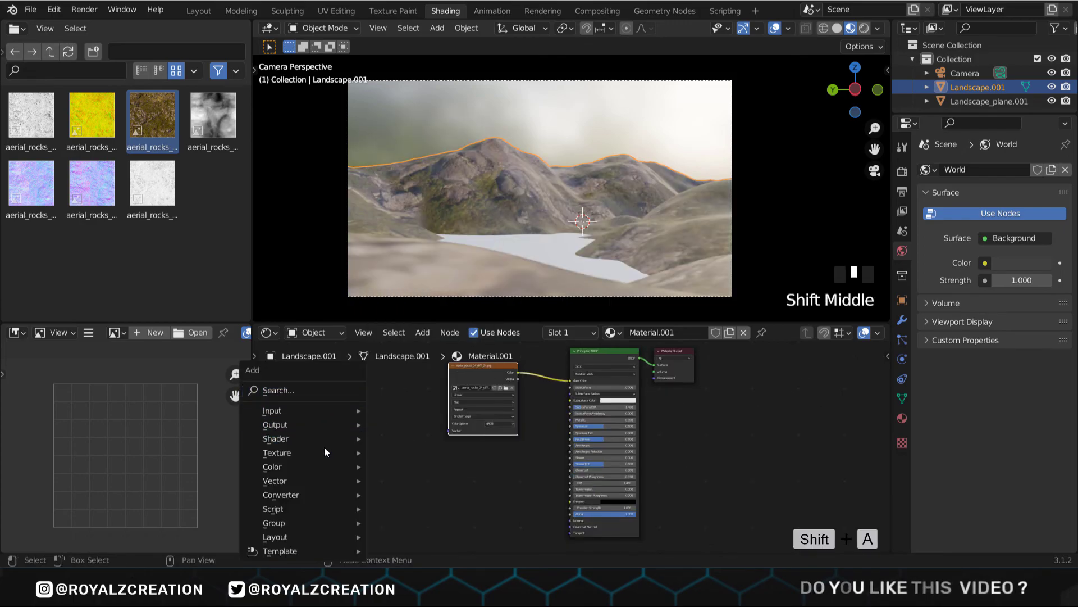
{"action": "mouse_move", "coordinate": [323, 449]}
{"action": "left_click", "coordinate": [435, 337]}
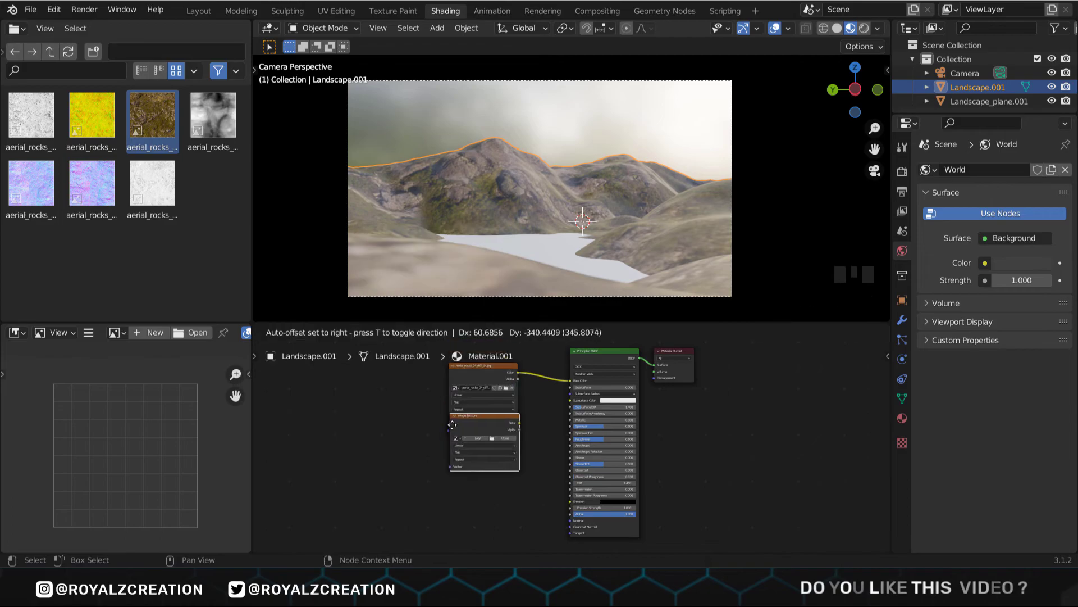
{"action": "left_click", "coordinate": [541, 473]}
{"action": "scroll", "coordinate": [539, 478], "scroll_direction": "up", "scroll_amount": 1}
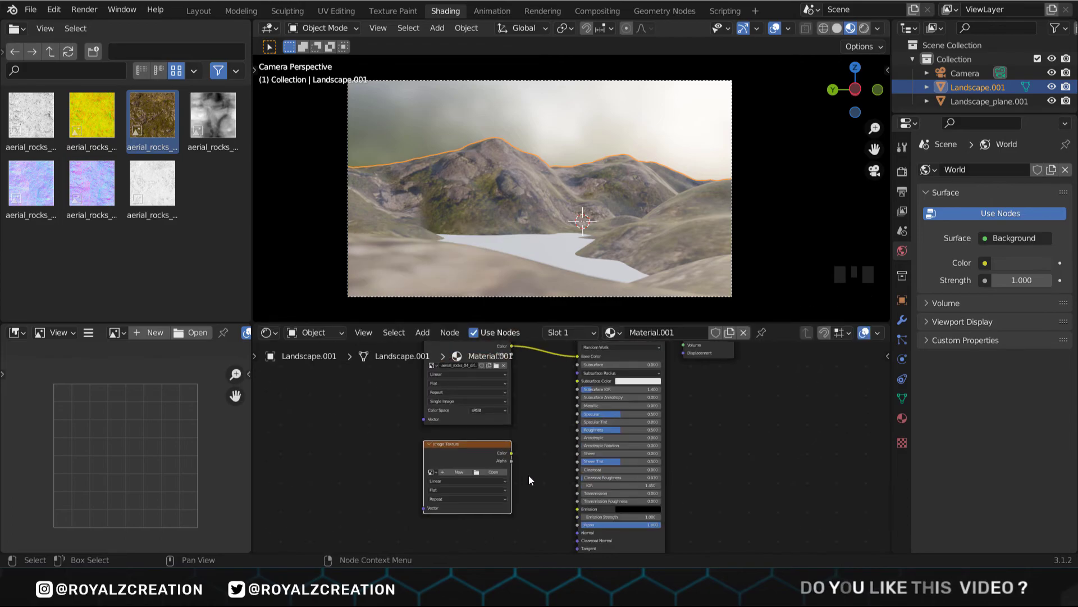
{"action": "left_click", "coordinate": [493, 472]}
{"action": "double_click", "coordinate": [623, 206]}
{"action": "scroll", "coordinate": [515, 450], "scroll_direction": "up", "scroll_amount": 2}
{"action": "left_click_drag", "start_coordinate": [508, 456], "coordinate": [617, 420]}
Add the aerial_rocks_04_nor_dx_2k.exr image and a Normal Map node to the landscape material.
{"action": "scroll", "coordinate": [607, 424], "scroll_direction": "down", "scroll_amount": 5}
{"action": "middle_click_drag", "start_coordinate": [606, 423], "coordinate": [593, 351], "text": "shift"}
{"action": "left_click_drag", "start_coordinate": [36, 192], "coordinate": [434, 445]}
{"action": "scroll", "coordinate": [502, 456], "scroll_direction": "down", "scroll_amount": 2}
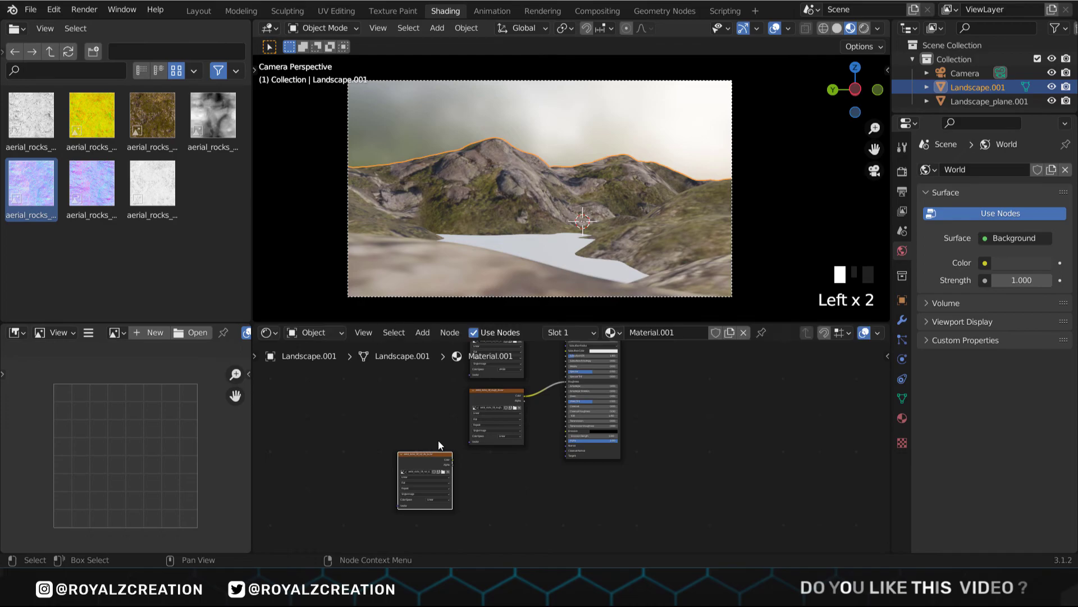
{"action": "key", "text": "shift+a"}
{"action": "left_click", "coordinate": [446, 392]}
{"action": "type", "text": "nor"}
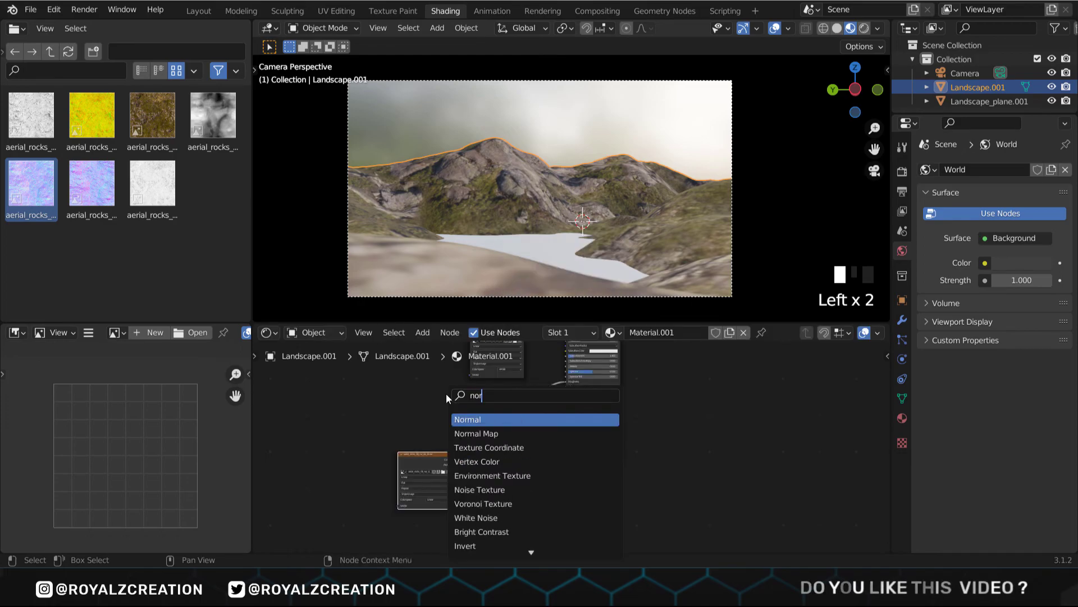
{"action": "left_click", "coordinate": [477, 433]}
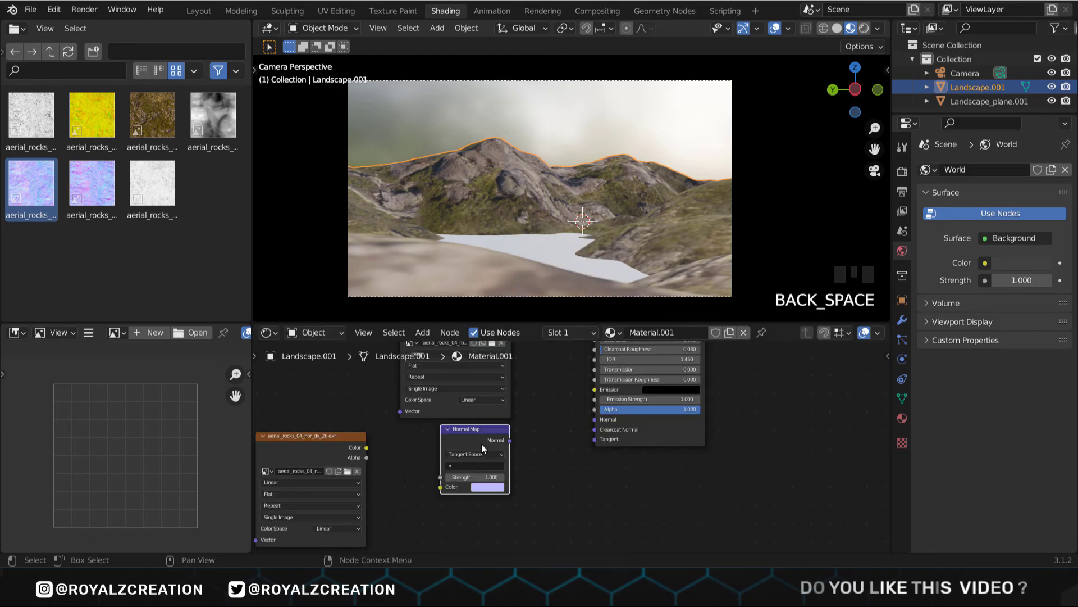
Connect the normal image through the Normal Map node to the Principled BSDF's Normal input and save the file.
{"action": "left_click_drag", "start_coordinate": [478, 429], "coordinate": [591, 422]}
{"action": "left_click_drag", "start_coordinate": [366, 447], "coordinate": [446, 493]}
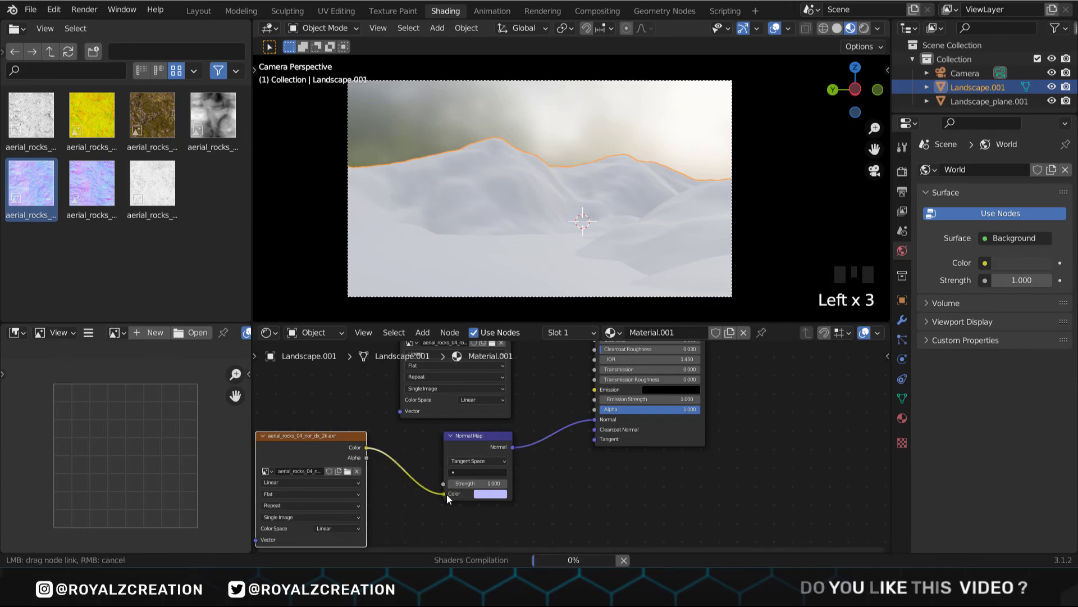
{"action": "left_click_drag", "start_coordinate": [331, 438], "coordinate": [364, 439]}
{"action": "key", "text": "ctrl+s"}
Add a Texture Coordinate node and a Mapping node beside the image textures in the landscape material.
{"action": "scroll", "coordinate": [349, 396], "scroll_direction": "down", "scroll_amount": 6}
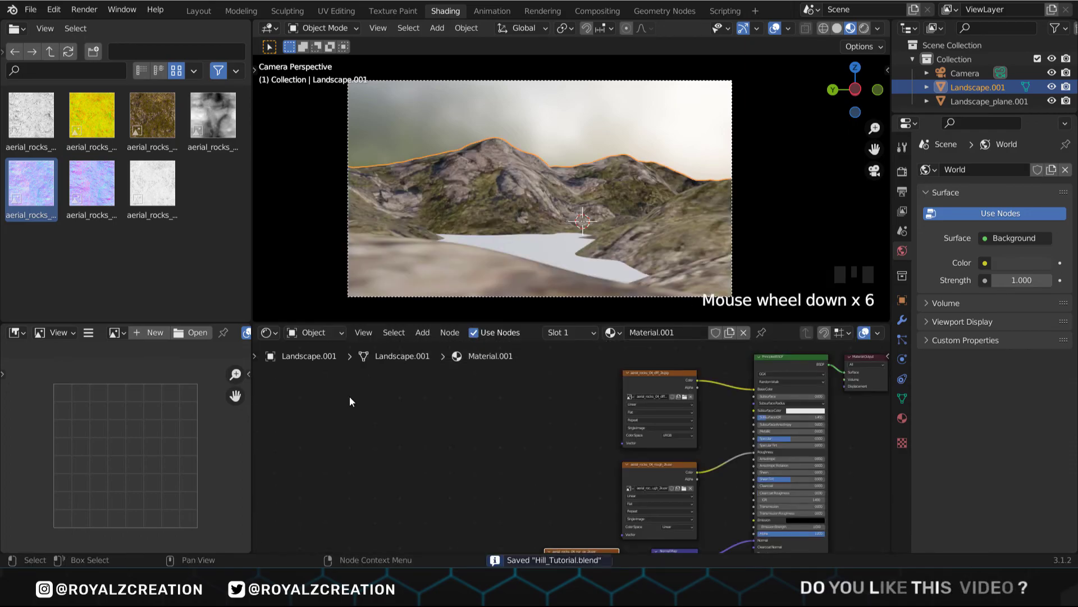
{"action": "key", "text": "shift+a"}
{"action": "mouse_move", "coordinate": [337, 409]}
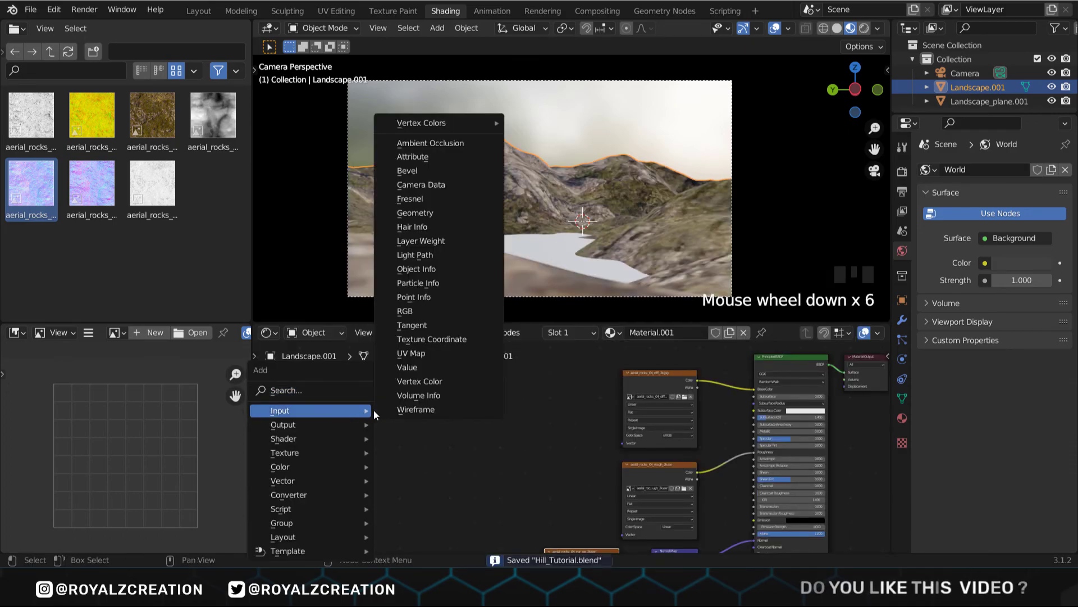
{"action": "left_click", "coordinate": [455, 337]}
{"action": "left_click", "coordinate": [306, 410]}
{"action": "key", "text": "shift+a"}
{"action": "mouse_move", "coordinate": [370, 393]}
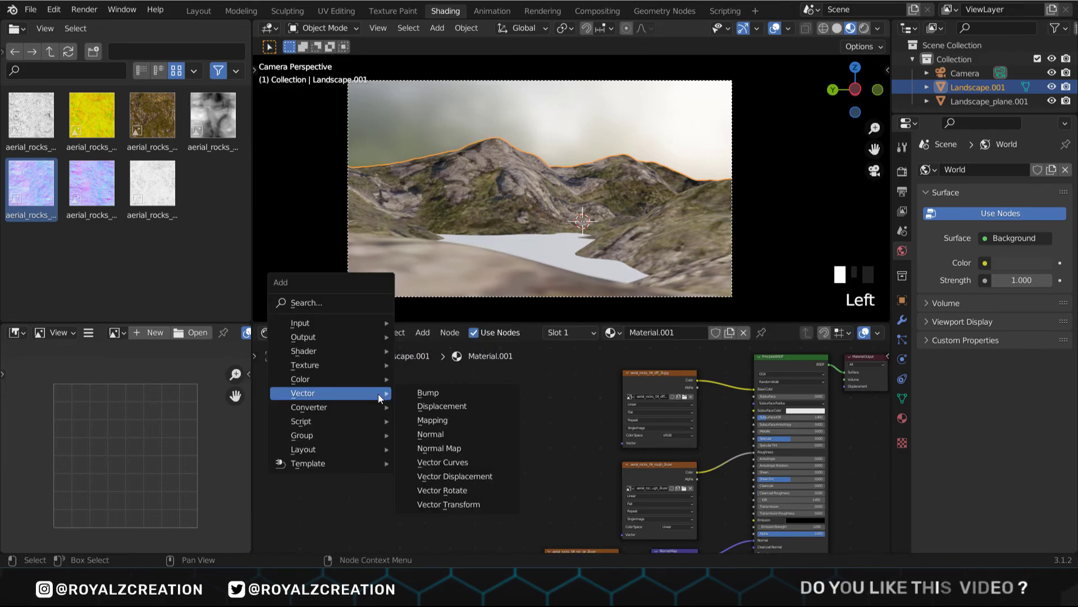
{"action": "left_click", "coordinate": [448, 417]}
{"action": "left_click", "coordinate": [430, 418]}
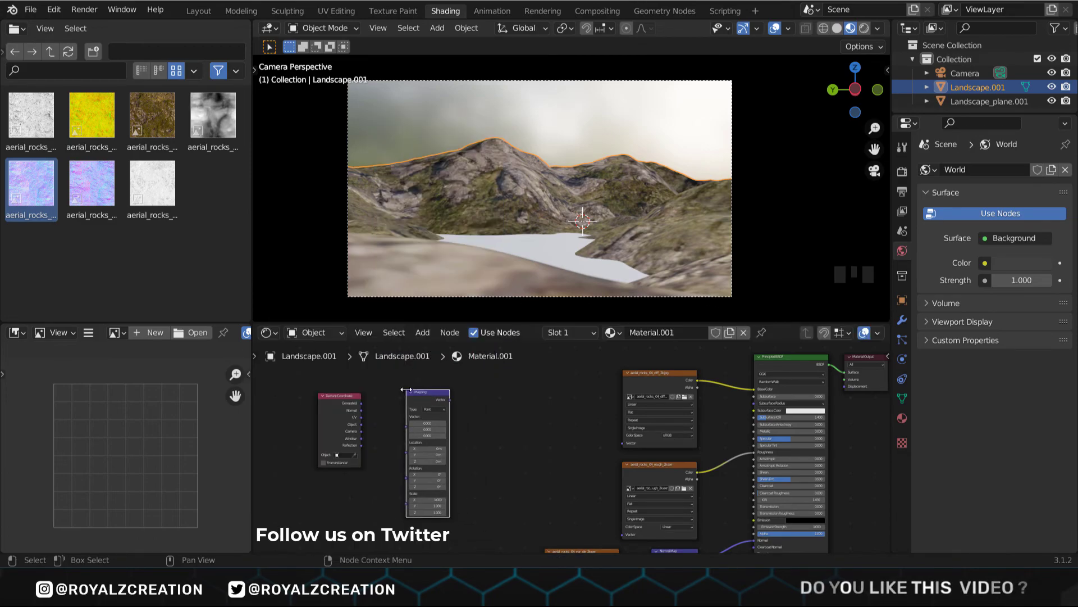
Connect the UV coordinates to the Mapping node's Vector input, and the Mapping output to all three image textures.
{"action": "scroll", "coordinate": [385, 409], "scroll_direction": "up", "scroll_amount": 2}
{"action": "scroll", "coordinate": [360, 421], "scroll_direction": "up", "scroll_amount": 1}
{"action": "left_click_drag", "start_coordinate": [337, 429], "coordinate": [422, 447]}
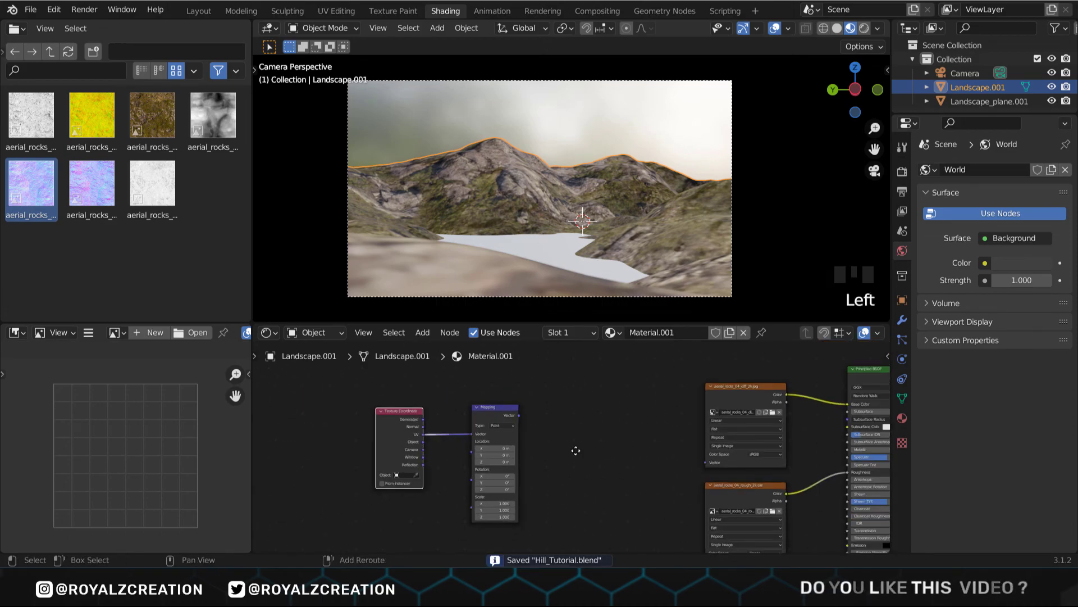
{"action": "middle_click_drag", "start_coordinate": [578, 451], "coordinate": [479, 433]}
{"action": "left_click_drag", "start_coordinate": [416, 393], "coordinate": [672, 456]}
{"action": "scroll", "coordinate": [671, 456], "scroll_direction": "down", "scroll_amount": 3}
{"action": "scroll", "coordinate": [508, 534], "scroll_direction": "down", "scroll_amount": 2}
{"action": "left_click_drag", "start_coordinate": [416, 392], "coordinate": [505, 496]}
{"action": "middle_click_drag", "start_coordinate": [535, 501], "coordinate": [504, 465]}
{"action": "scroll", "coordinate": [500, 469], "scroll_direction": "up", "scroll_amount": 1}
{"action": "middle_click_drag", "start_coordinate": [639, 473], "coordinate": [614, 494]}
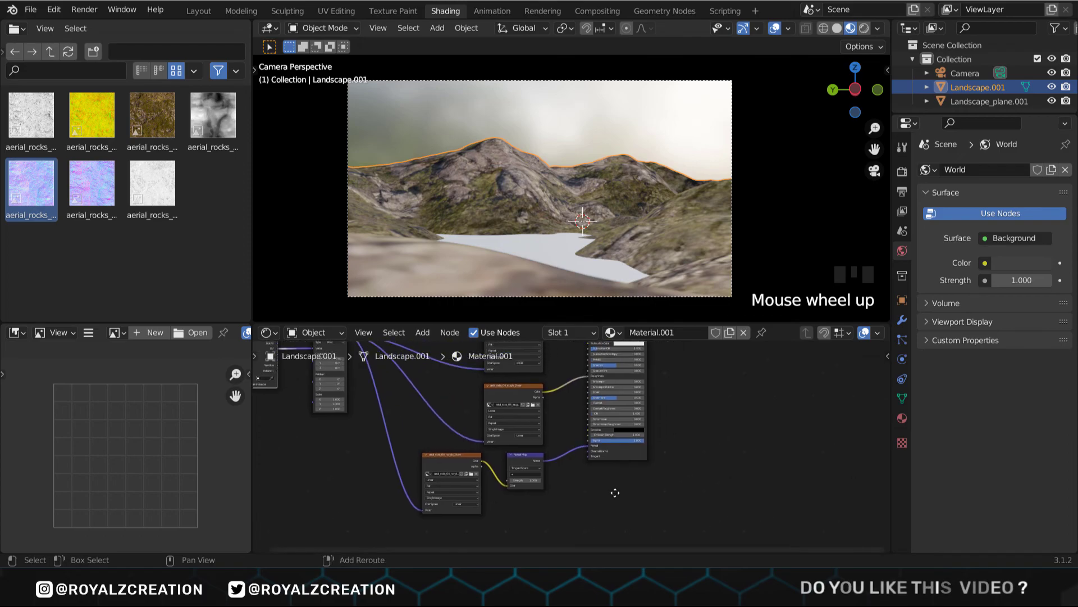
Set the Mapping node's scale to 8 on X and 6.6 on Y in the landscape material.
{"action": "scroll", "coordinate": [443, 465], "scroll_direction": "up", "scroll_amount": 5}
{"action": "double_click", "coordinate": [417, 447]}
{"action": "type", "text": "8.0"}
{"action": "key", "text": "Return"}
{"action": "double_click", "coordinate": [417, 460]}
{"action": "type", "text": "8.0"}
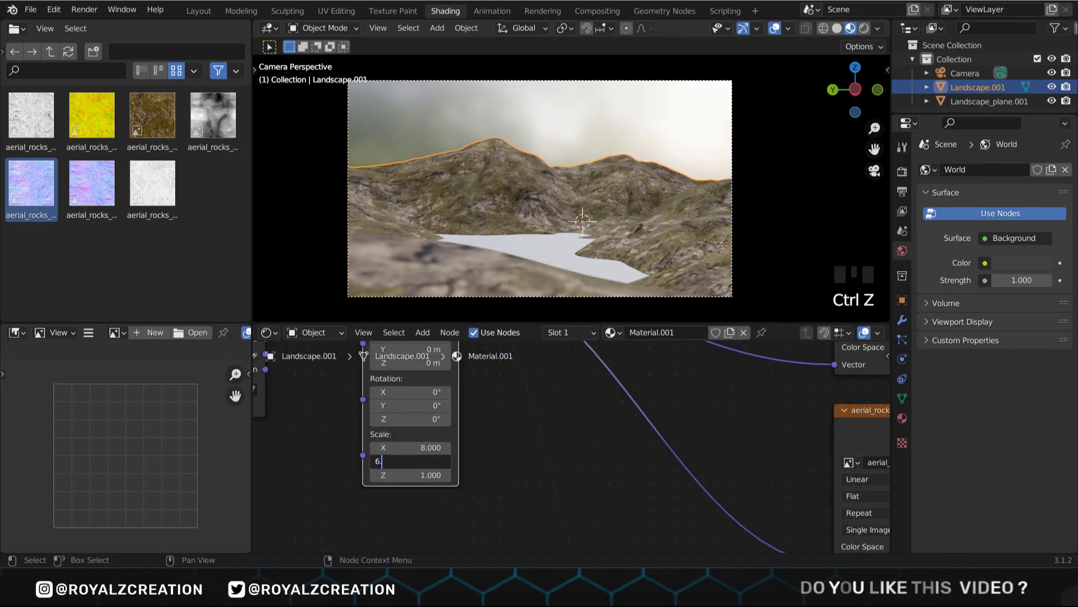
{"action": "left_click", "coordinate": [507, 486]}
{"action": "scroll", "coordinate": [508, 486], "scroll_direction": "down", "scroll_amount": 4}
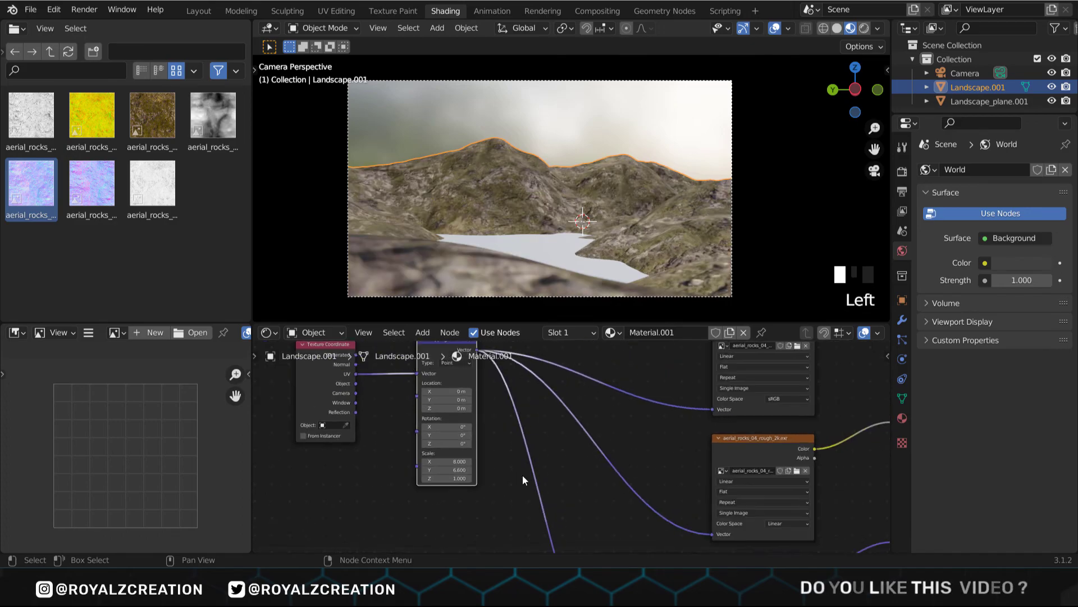
Add the aerial_rocks_04_disp_2k.png image and a Displacement node between the Principled BSDF and the Material Output.
{"action": "middle_click_drag", "start_coordinate": [546, 478], "coordinate": [674, 449]}
{"action": "left_click_drag", "start_coordinate": [639, 402], "coordinate": [733, 414]}
{"action": "left_click_drag", "start_coordinate": [214, 121], "coordinate": [682, 463]}
{"action": "key", "text": "shift+a"}
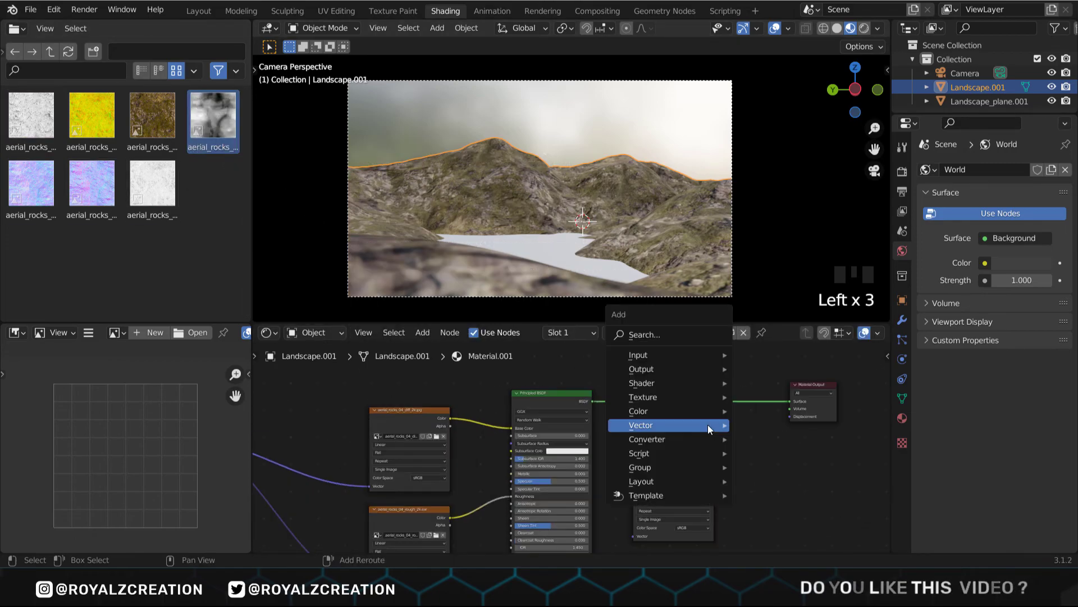
{"action": "left_click", "coordinate": [672, 338]}
{"action": "type", "text": "dis"}
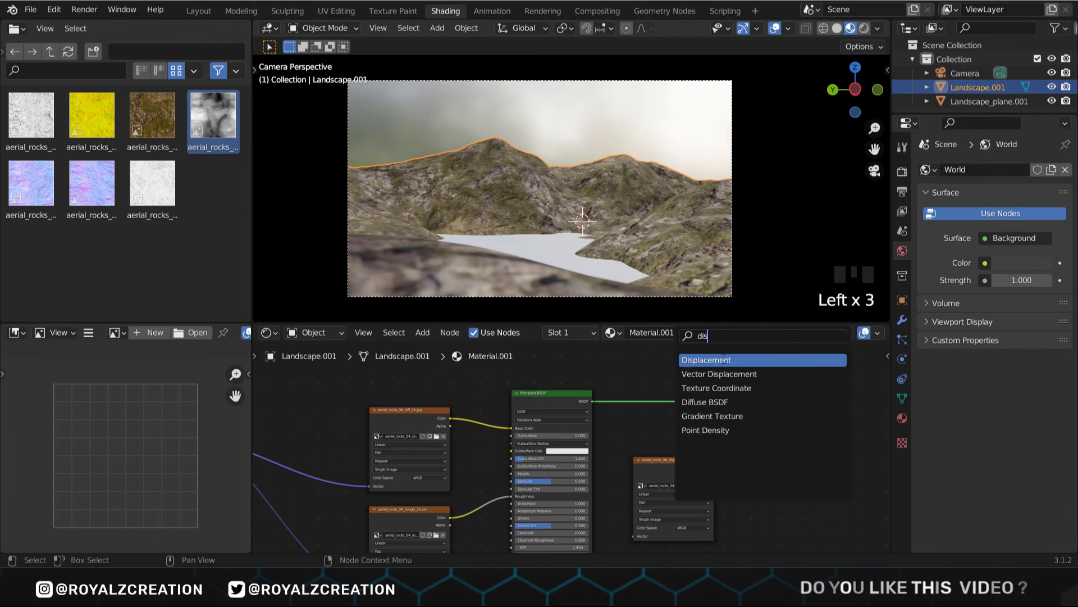
{"action": "left_click", "coordinate": [707, 359]}
{"action": "left_click", "coordinate": [781, 452]}
Connect the Mapping output through the displacement image and Displacement node to the Material Output's Displacement input, and save the file.
{"action": "scroll", "coordinate": [781, 452], "scroll_direction": "up", "scroll_amount": 3}
{"action": "left_click_drag", "start_coordinate": [771, 450], "coordinate": [795, 389]}
{"action": "scroll", "coordinate": [797, 390], "scroll_direction": "down", "scroll_amount": 1}
{"action": "left_click_drag", "start_coordinate": [618, 431], "coordinate": [668, 453]}
{"action": "key", "text": "Home"}
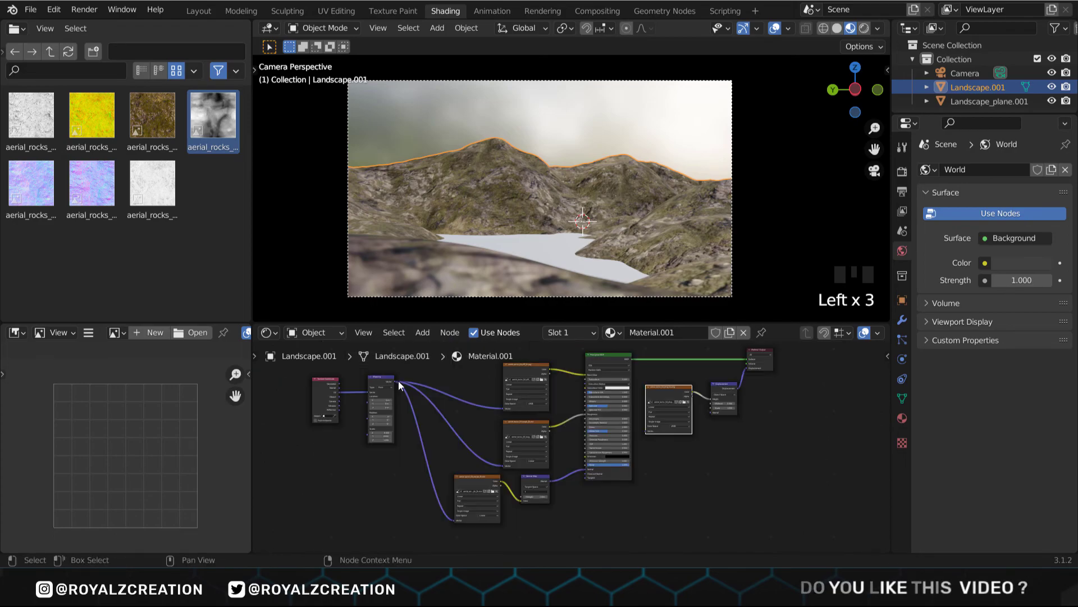
{"action": "left_click_drag", "start_coordinate": [399, 379], "coordinate": [645, 430]}
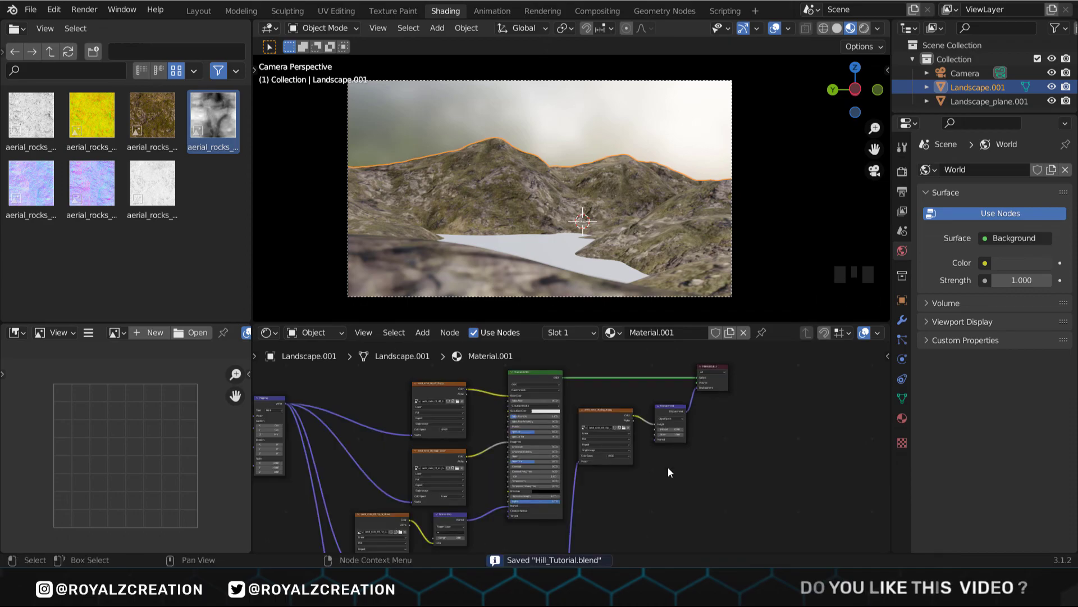
{"action": "key", "text": "ctrl+s"}
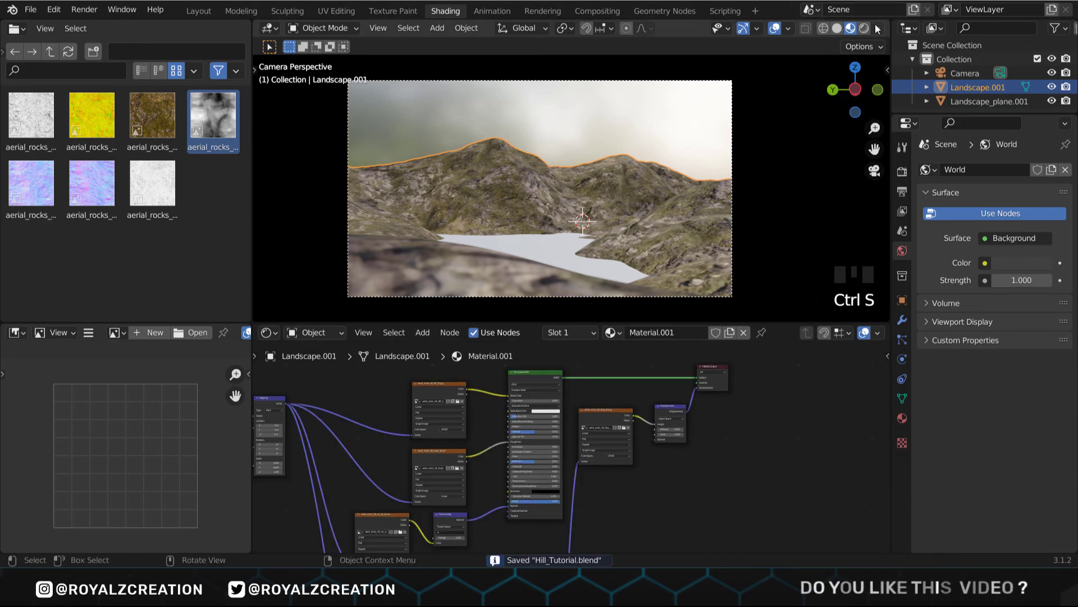
Switch the viewport to rendered shading and set the render engine to Cycles with GPU Compute as the device.
{"action": "left_click", "coordinate": [864, 28]}
{"action": "left_click", "coordinate": [902, 171]}
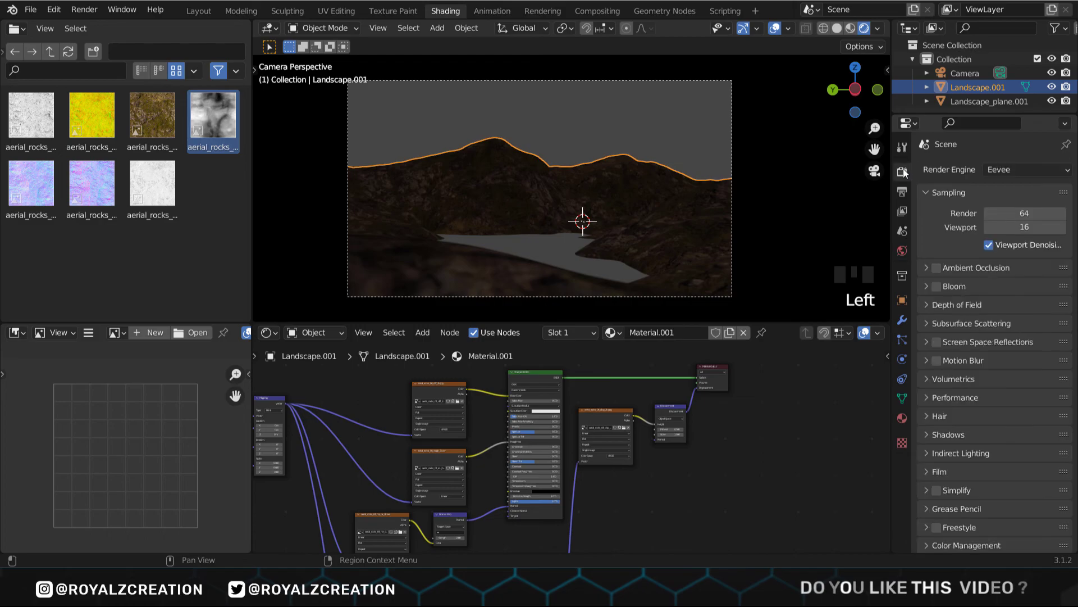
{"action": "left_click", "coordinate": [1005, 170]}
{"action": "left_click", "coordinate": [1008, 217]}
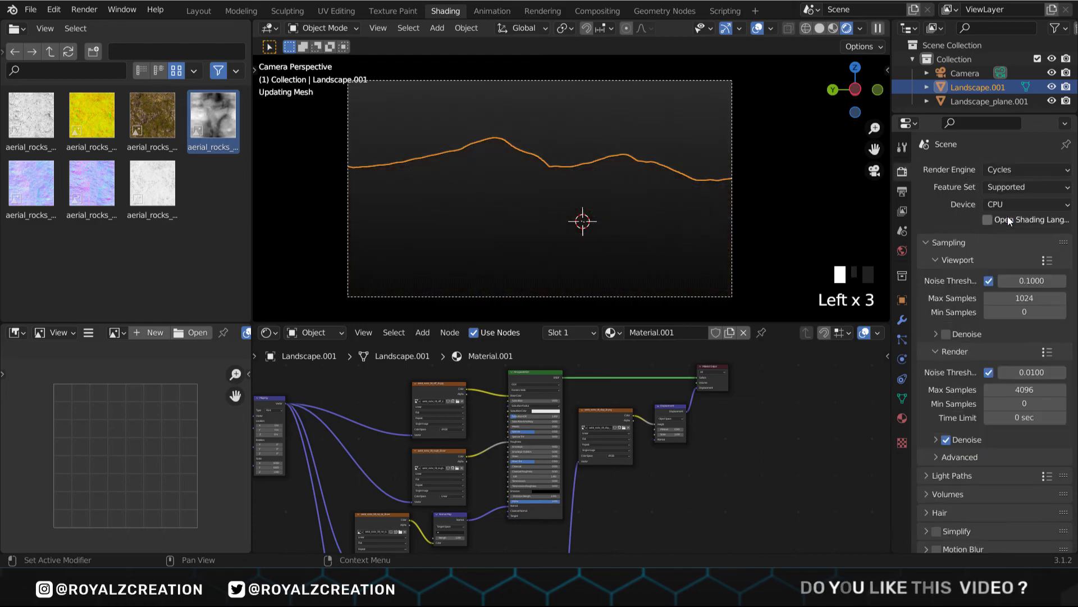
{"action": "left_click", "coordinate": [1005, 202]}
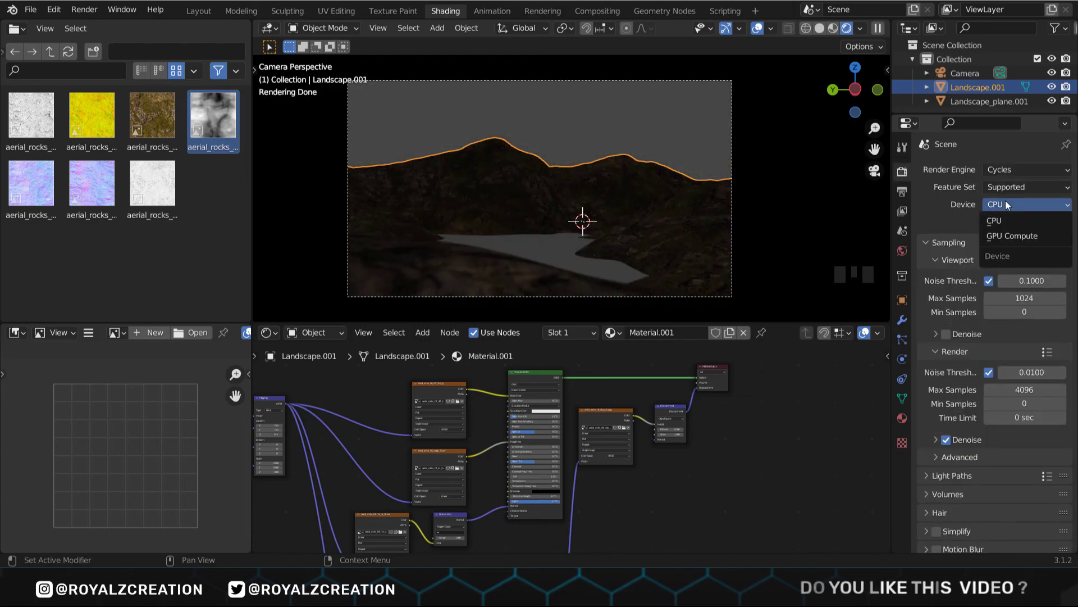
{"action": "left_click", "coordinate": [1009, 235]}
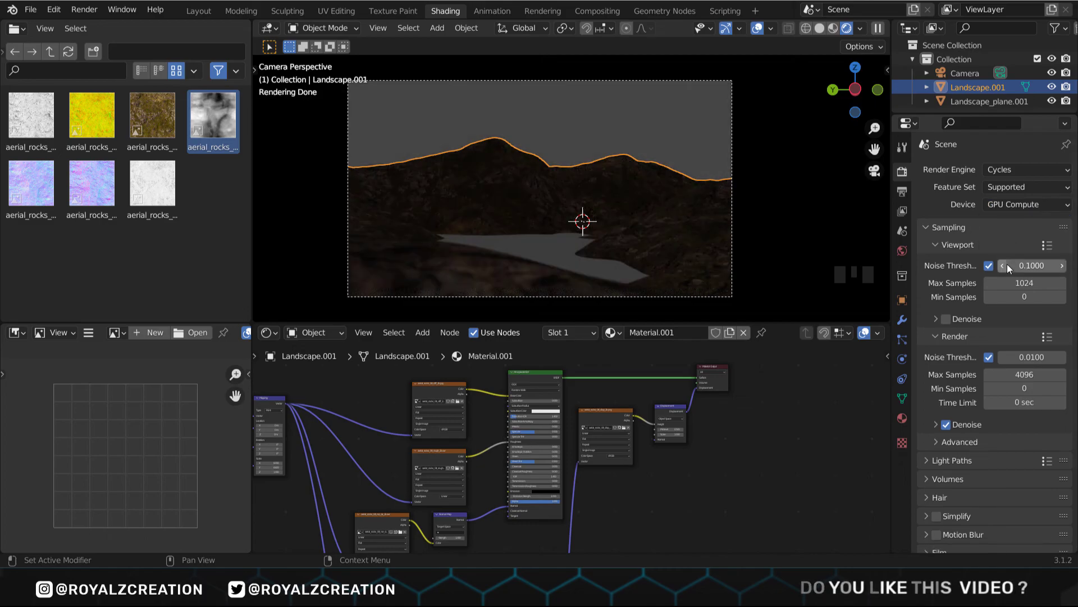
Set the Cycles maximum samples to 50 for the viewport and 100 for the render.
{"action": "left_click", "coordinate": [1006, 283]}
{"action": "type", "text": "50"}
{"action": "key", "text": "Return"}
{"action": "left_click", "coordinate": [1023, 374]}
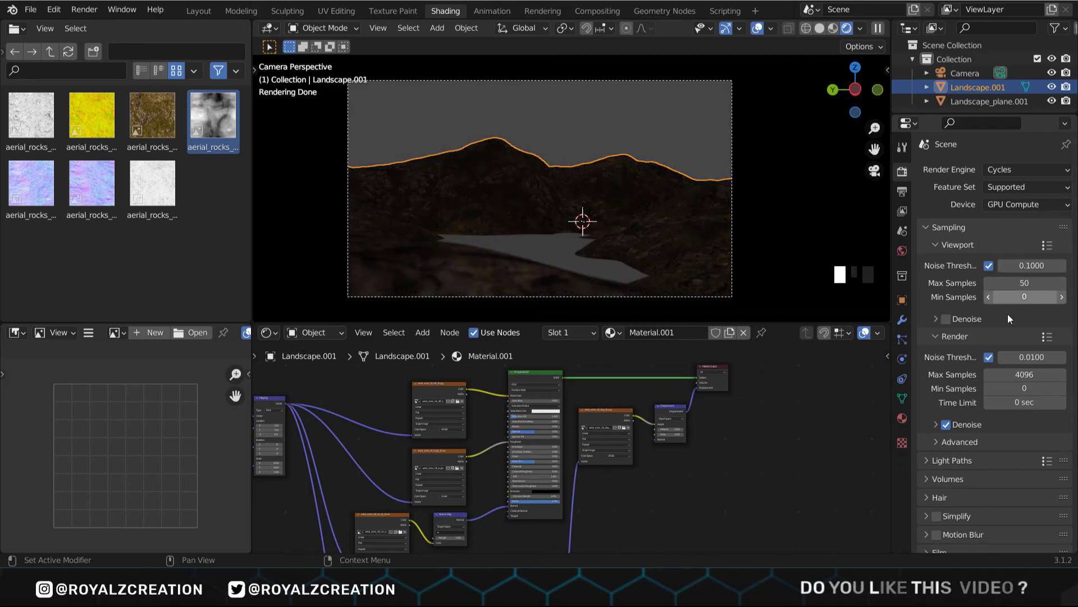
{"action": "type", "text": "100"}
{"action": "key", "text": "Return"}
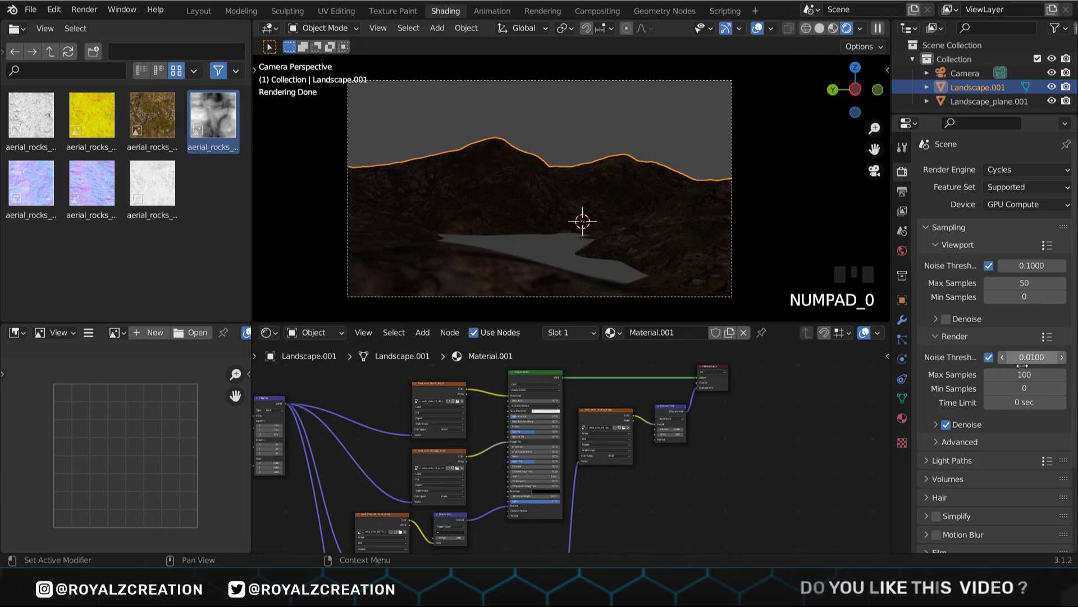
Set the colour management look to Medium High Contrast.
{"action": "scroll", "coordinate": [1021, 356], "scroll_direction": "down", "scroll_amount": 8}
{"action": "left_click", "coordinate": [979, 544]}
{"action": "scroll", "coordinate": [982, 510], "scroll_direction": "down", "scroll_amount": 4}
{"action": "scroll", "coordinate": [982, 510], "scroll_direction": "down", "scroll_amount": 2}
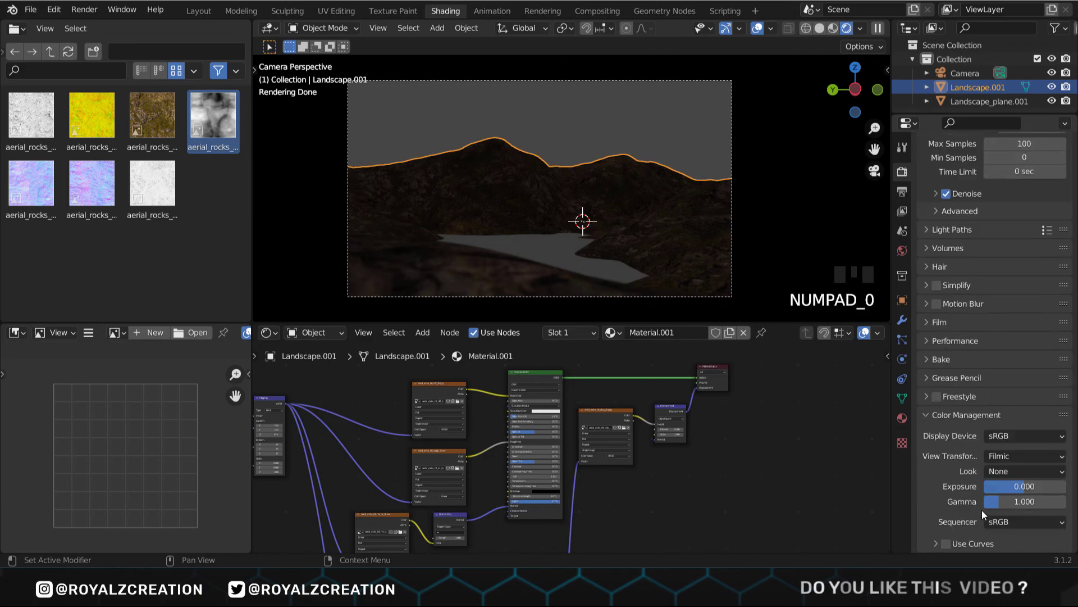
{"action": "left_click", "coordinate": [1017, 471]}
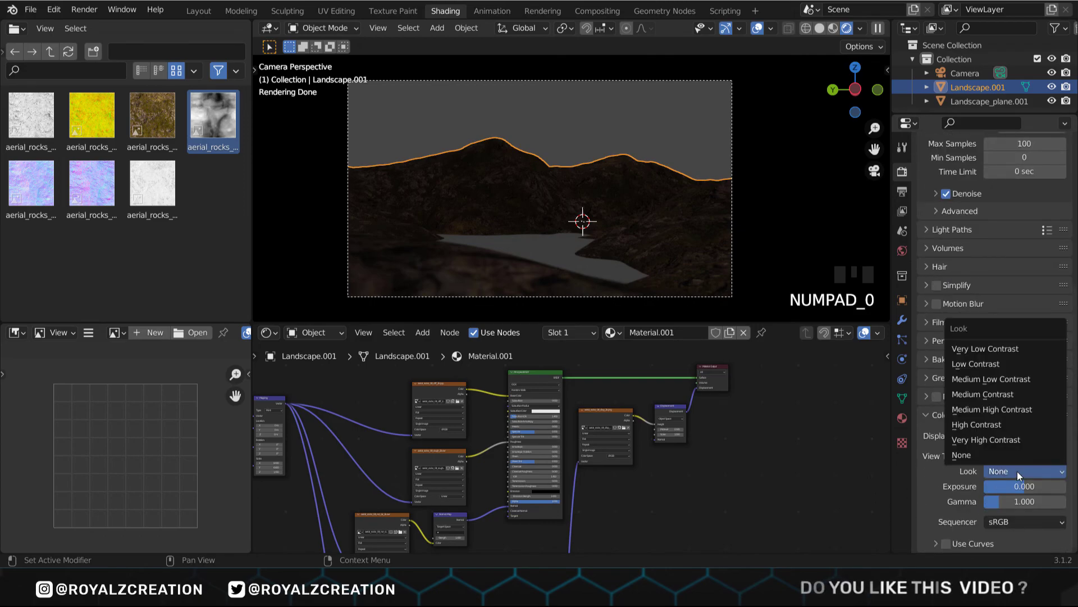
{"action": "left_click", "coordinate": [1011, 411]}
{"action": "scroll", "coordinate": [997, 410], "scroll_direction": "up", "scroll_amount": 14}
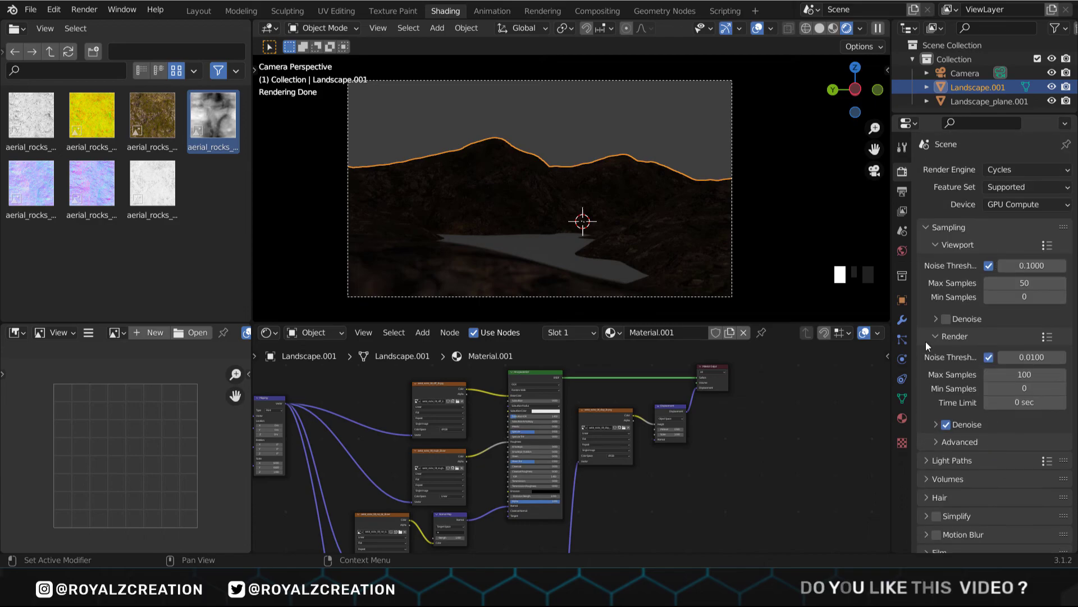
Open the program preferences.
{"action": "left_click", "coordinate": [54, 10]}
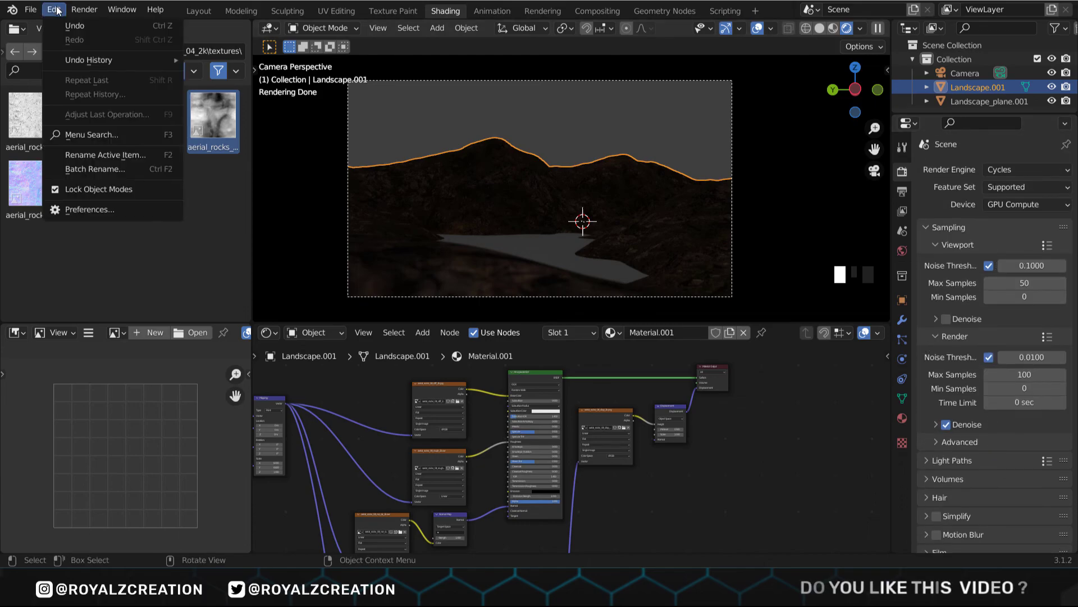
{"action": "left_click", "coordinate": [100, 209]}
{"action": "left_click", "coordinate": [70, 234]}
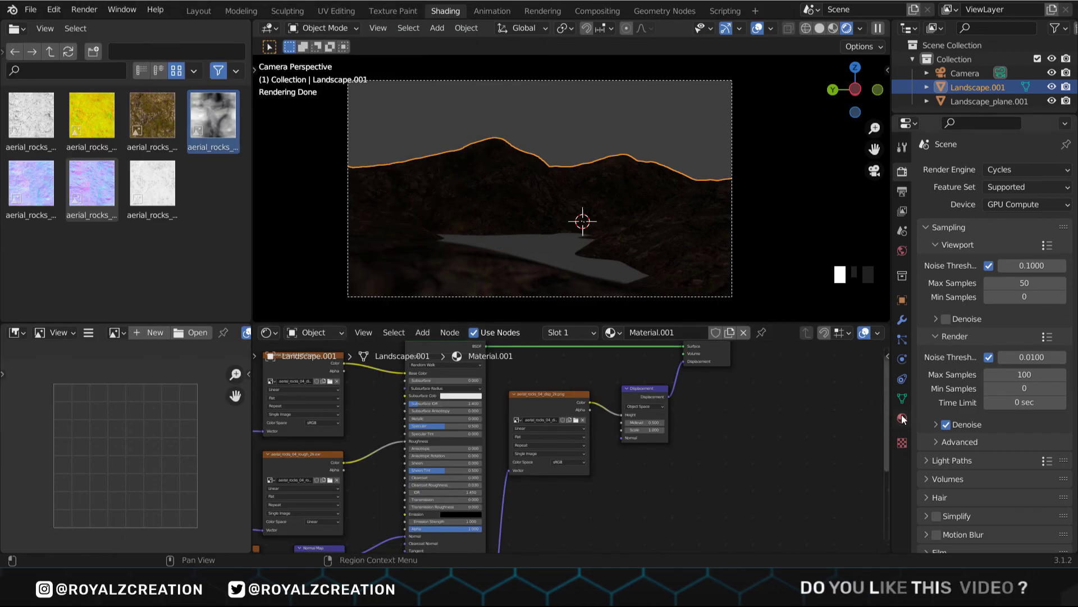
Change the landscape material's surface displacement method to Displacement and Bump.
{"action": "left_click", "coordinate": [902, 418]}
{"action": "scroll", "coordinate": [952, 430], "scroll_direction": "down", "scroll_amount": 15}
{"action": "left_click", "coordinate": [947, 487]}
{"action": "scroll", "coordinate": [949, 475], "scroll_direction": "down", "scroll_amount": 8}
{"action": "left_click", "coordinate": [1019, 402]}
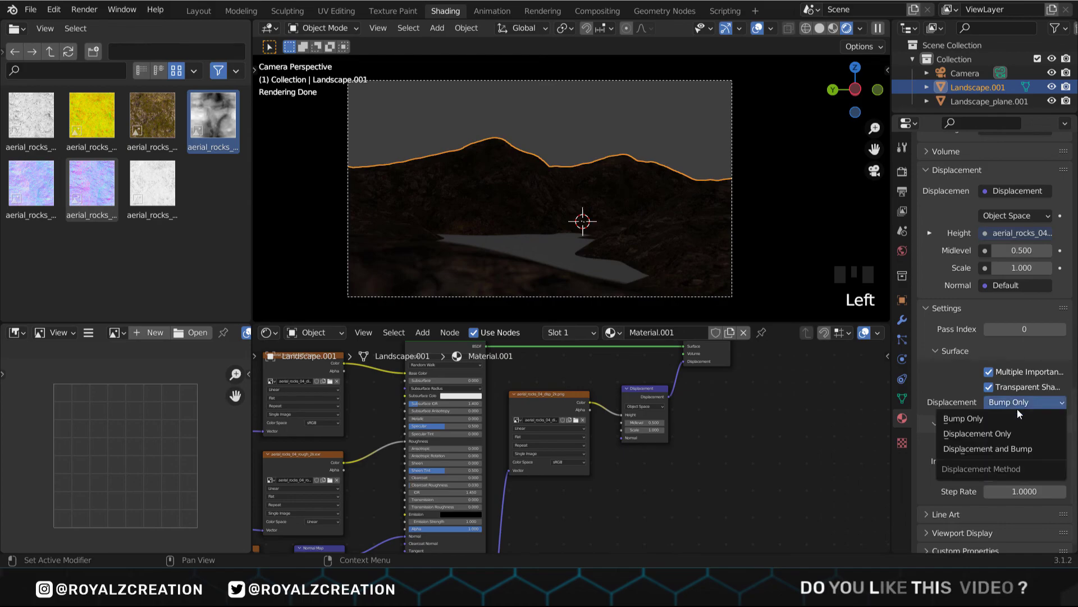
{"action": "left_click", "coordinate": [1010, 448]}
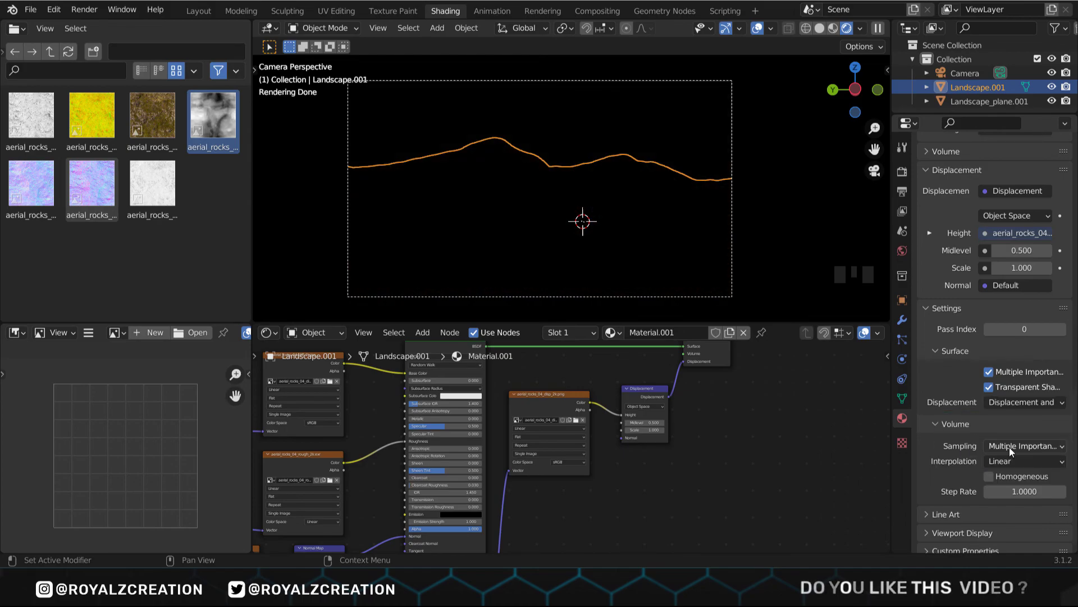
Turn off Scene World lighting in the rendered viewport so the preview uses the studio HDRI.
{"action": "left_click", "coordinate": [859, 28]}
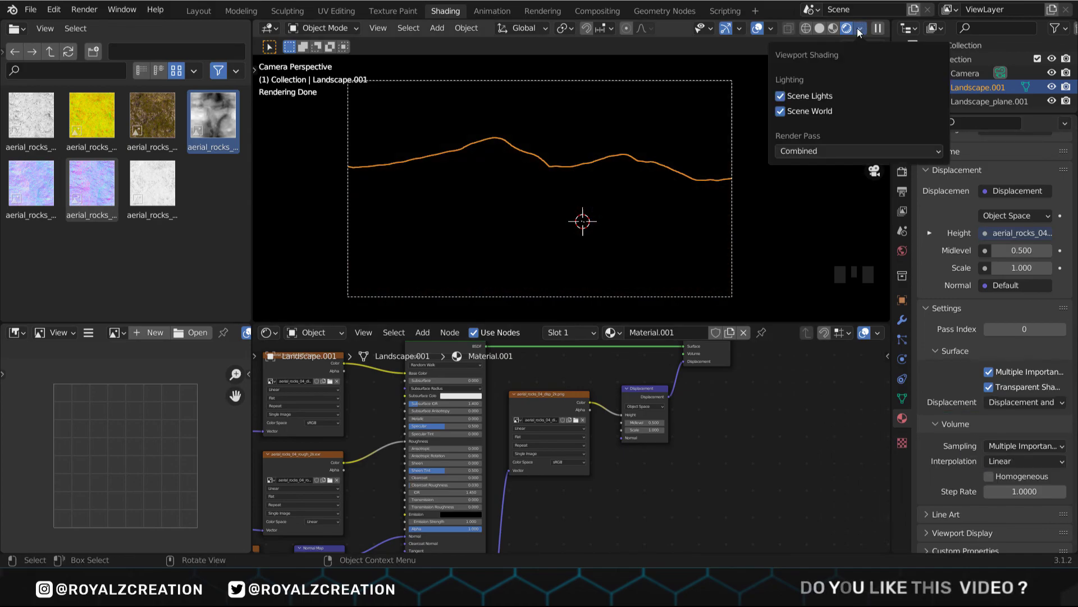
{"action": "left_click", "coordinate": [781, 112]}
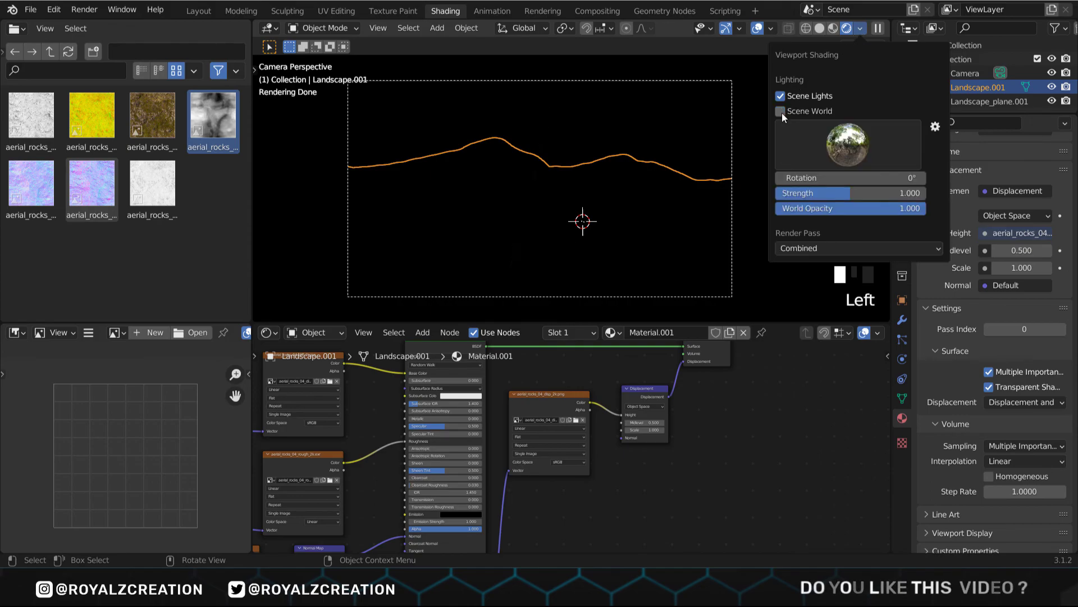
Set the Displacement node's scale to 0.009 and its midlevel to 1.
{"action": "scroll", "coordinate": [621, 461], "scroll_direction": "up", "scroll_amount": 2}
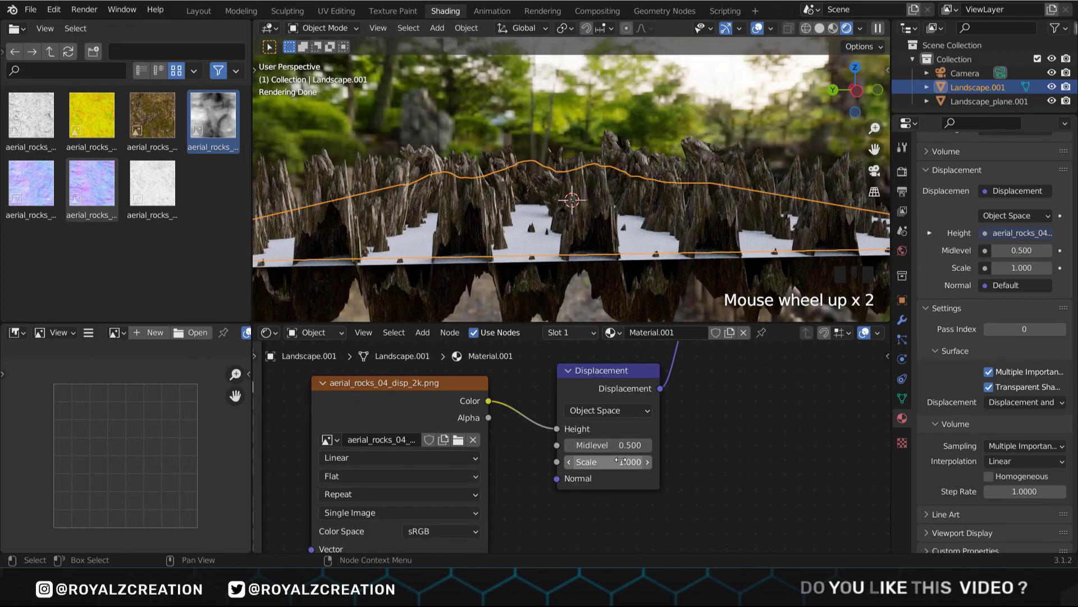
{"action": "left_click", "coordinate": [620, 460]}
{"action": "type", "text": ".00"}
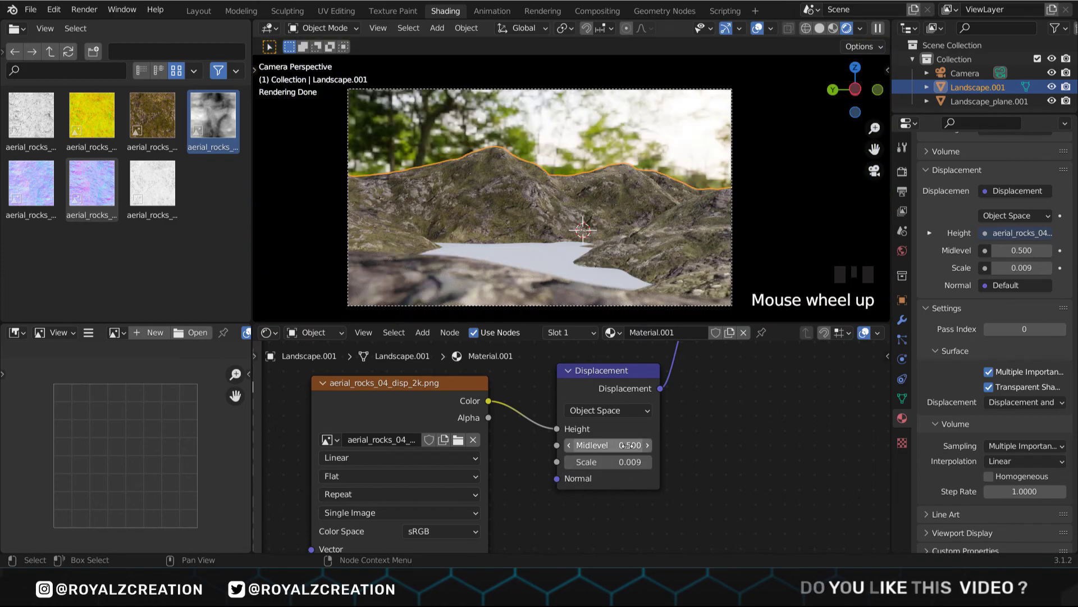
{"action": "left_click", "coordinate": [628, 444]}
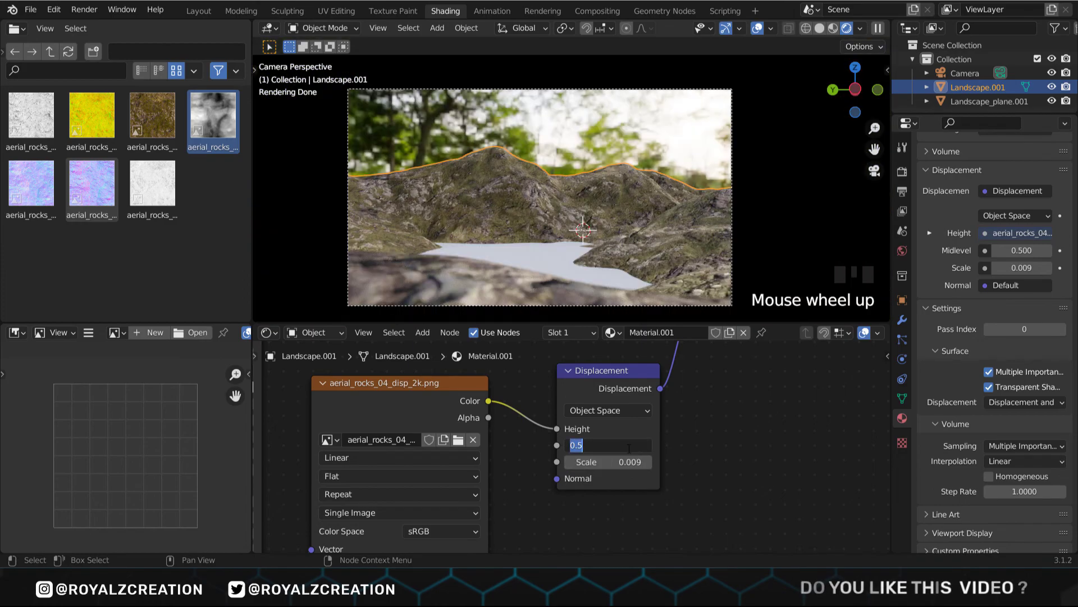
{"action": "type", "text": "1"}
{"action": "key", "text": "Return"}
{"action": "scroll", "coordinate": [681, 458], "scroll_direction": "down", "scroll_amount": 12}
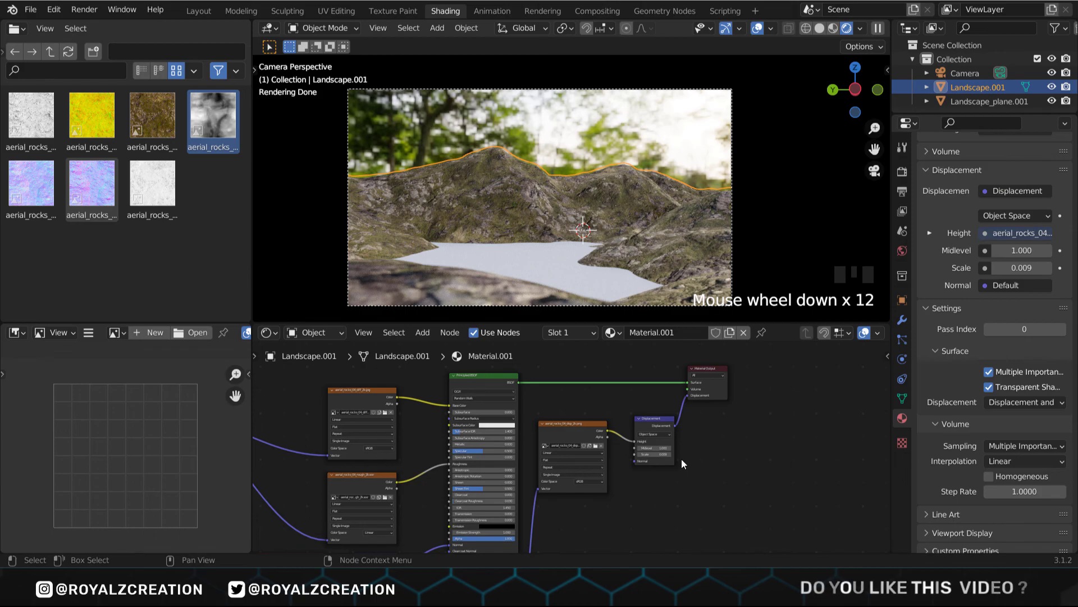
Create a material named Water for the lake plane, with Texture Coordinate, Mapping, Noise Texture and Bump nodes.
{"action": "double_click", "coordinate": [562, 253]}
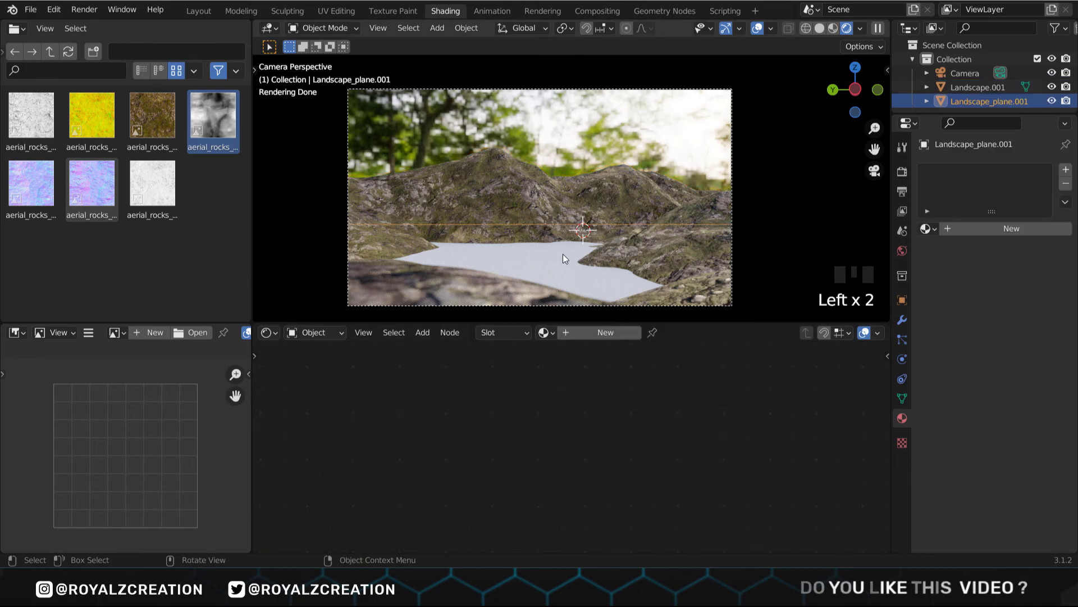
{"action": "left_click", "coordinate": [587, 332]}
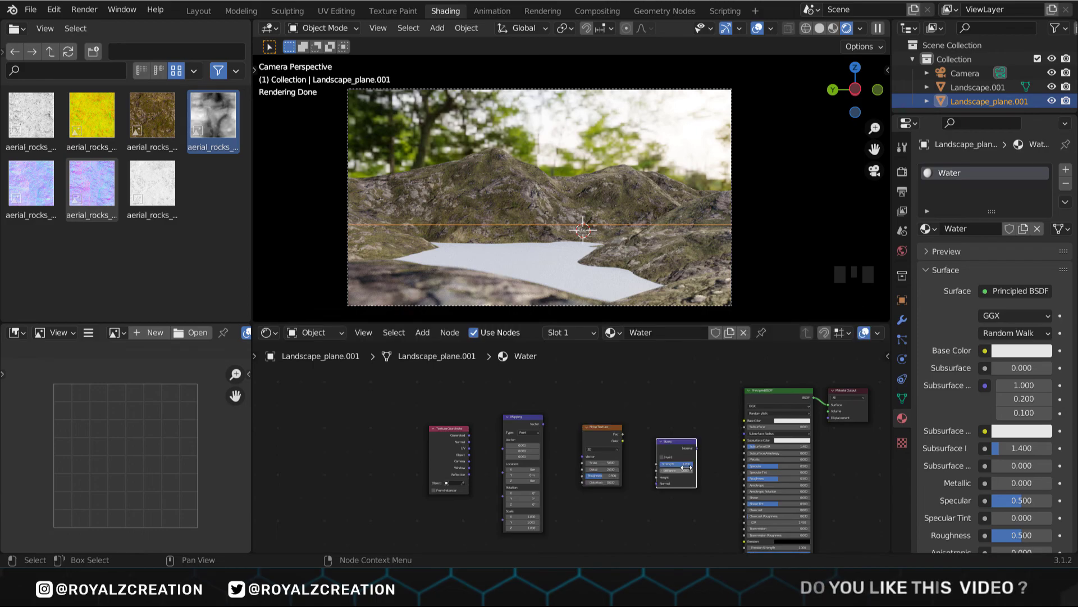
Link Texture Coordinate, Mapping, Noise Texture and Bump in sequence, using the noise colour as bump height, into the Principled BSDF's Normal input.
{"action": "scroll", "coordinate": [687, 467], "scroll_direction": "up", "scroll_amount": 4}
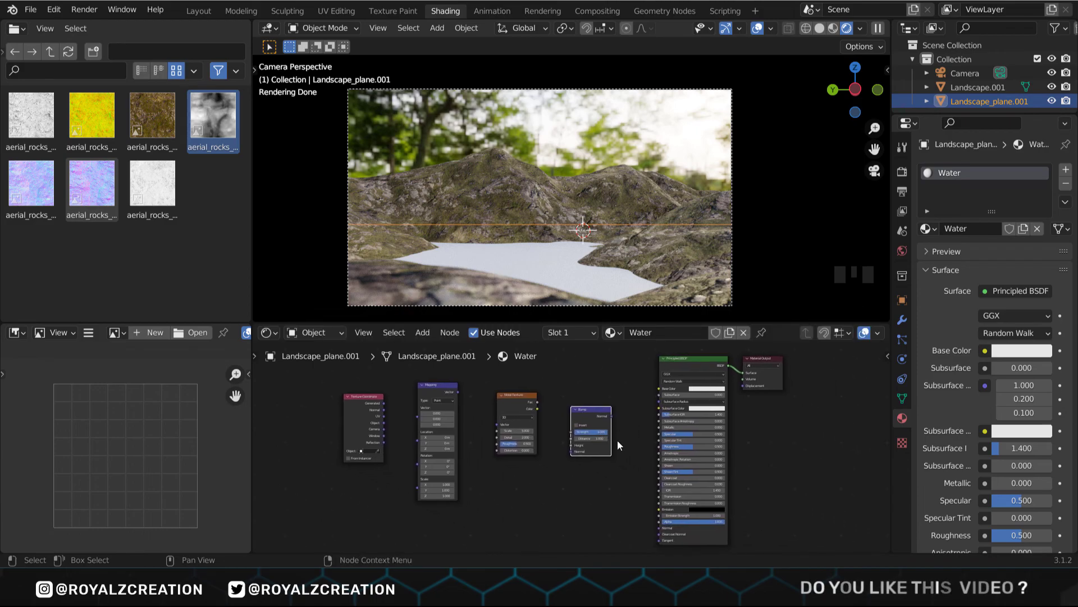
{"action": "left_click_drag", "start_coordinate": [379, 433], "coordinate": [424, 415]}
{"action": "left_click_drag", "start_coordinate": [480, 381], "coordinate": [534, 426]}
{"action": "left_click_drag", "start_coordinate": [589, 404], "coordinate": [635, 454]}
{"action": "scroll", "coordinate": [562, 407], "scroll_direction": "down", "scroll_amount": 2}
{"action": "left_click", "coordinate": [560, 406]}
{"action": "left_click_drag", "start_coordinate": [562, 408], "coordinate": [604, 504]}
Set the Water material's base colour to light blue by pasting the copied colour.
{"action": "scroll", "coordinate": [650, 401], "scroll_direction": "up", "scroll_amount": 3}
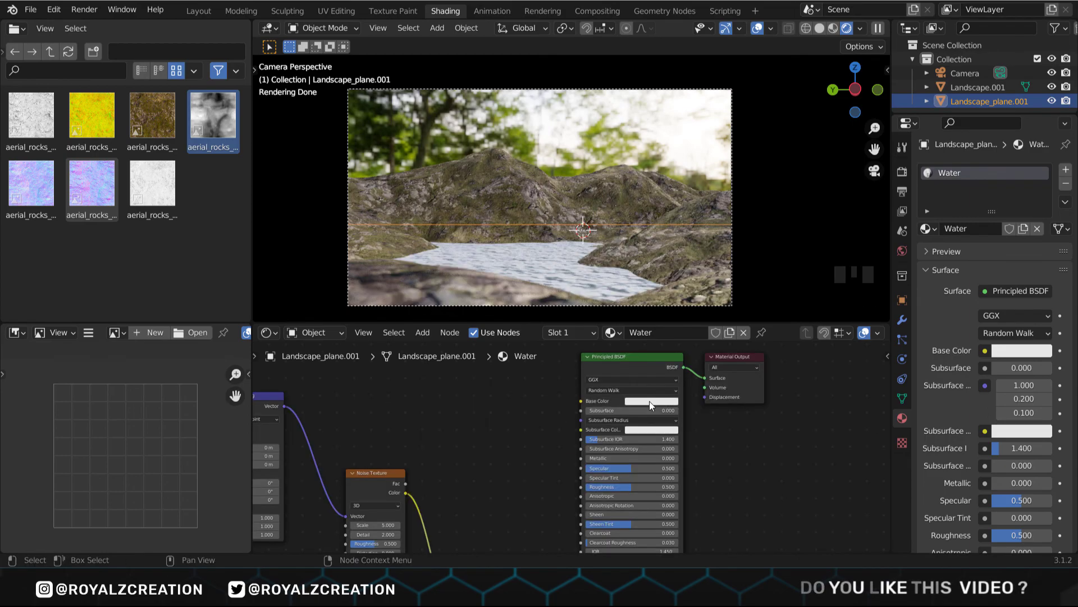
{"action": "left_click", "coordinate": [650, 401]}
{"action": "key", "text": "ctrl+v"}
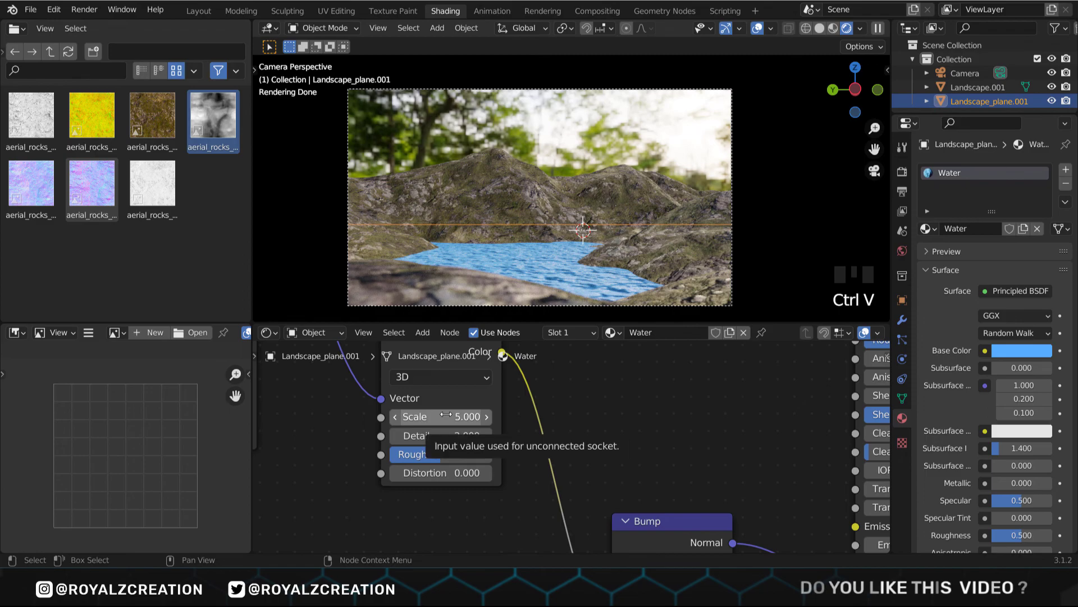
Set the water's Noise Texture scale to 30 and detail to 15.
{"action": "left_click", "coordinate": [446, 416]}
{"action": "type", "text": "30"}
{"action": "key", "text": "Return"}
{"action": "scroll", "coordinate": [505, 253], "scroll_direction": "up", "scroll_amount": 9}
{"action": "left_click", "coordinate": [441, 435]}
{"action": "type", "text": "1"}
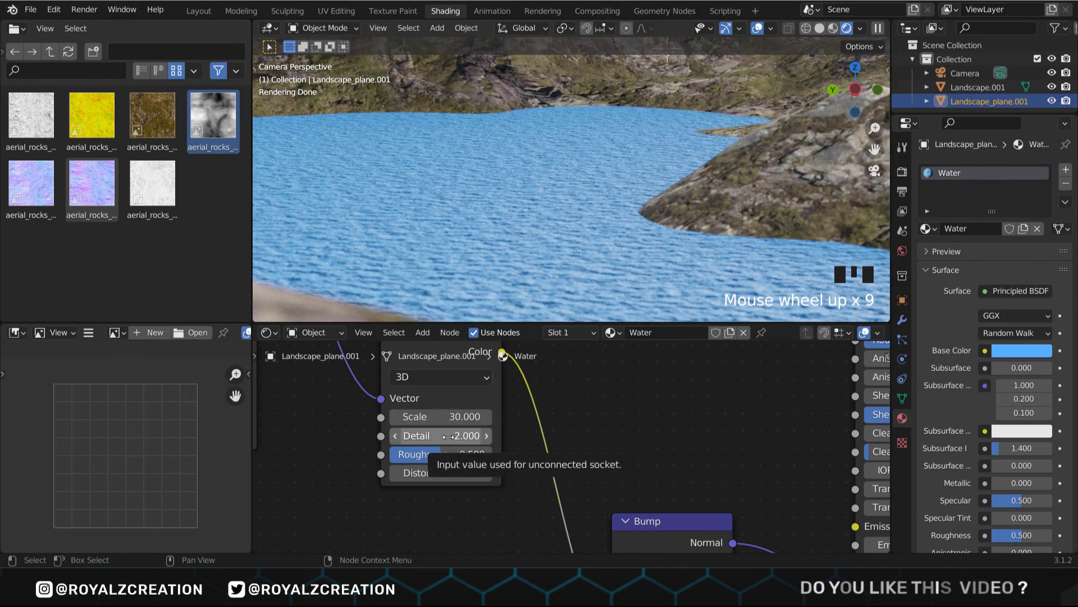
{"action": "key", "text": "Return"}
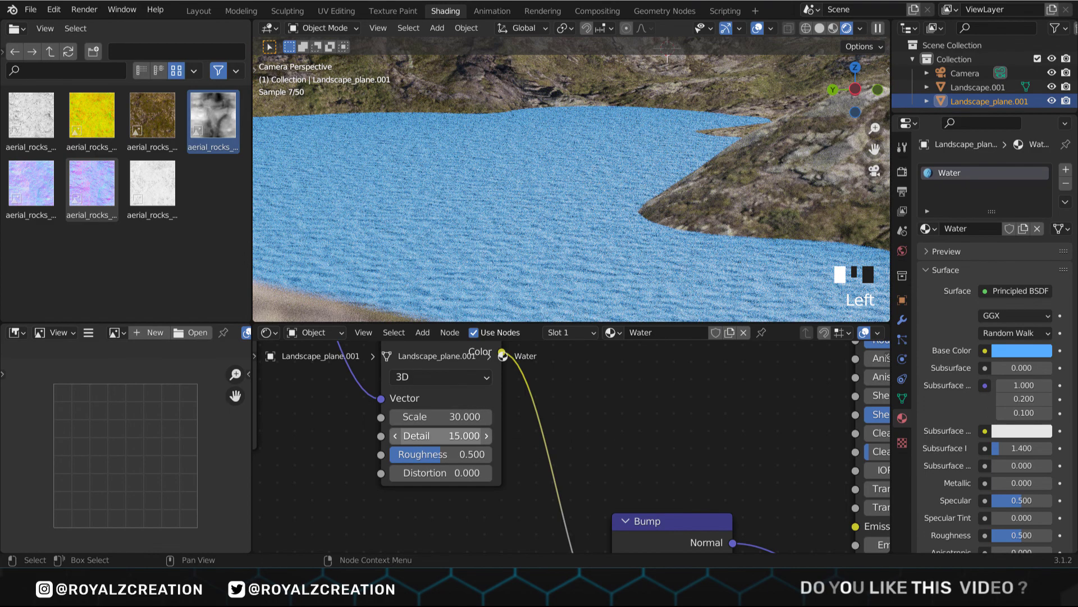
Set the water Noise Texture's roughness to 0.4 and its distortion to 0.3.
{"action": "left_click", "coordinate": [456, 455]}
{"action": "type", "text": ".4"}
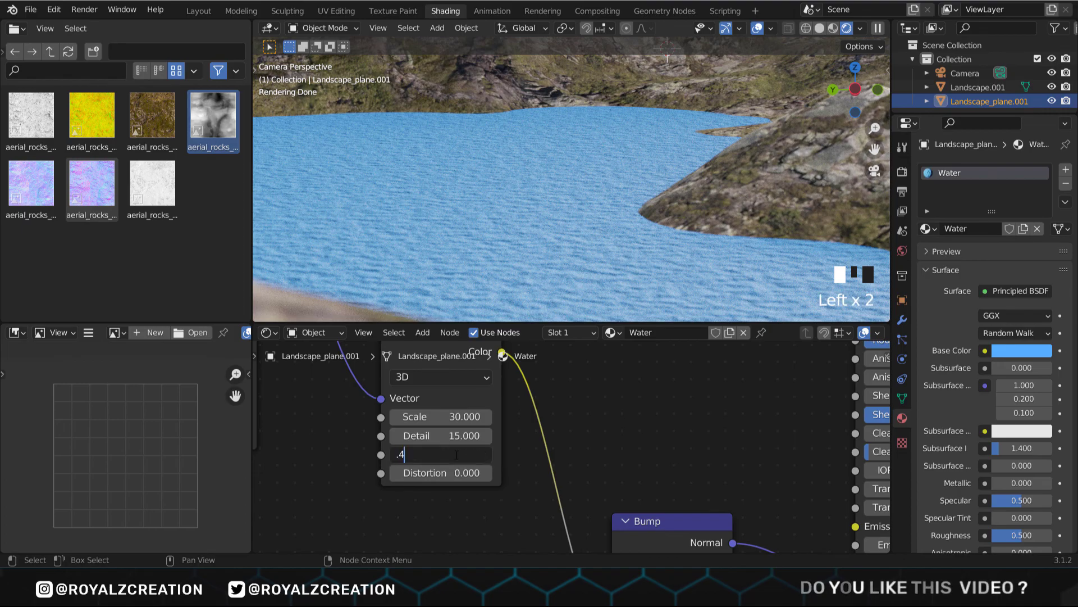
{"action": "key", "text": "Return"}
{"action": "scroll", "coordinate": [457, 470], "scroll_direction": "down", "scroll_amount": 1}
{"action": "middle_click_drag", "start_coordinate": [457, 472], "coordinate": [456, 470]}
{"action": "left_click", "coordinate": [456, 470]}
{"action": "key", "text": "BackSpace"}
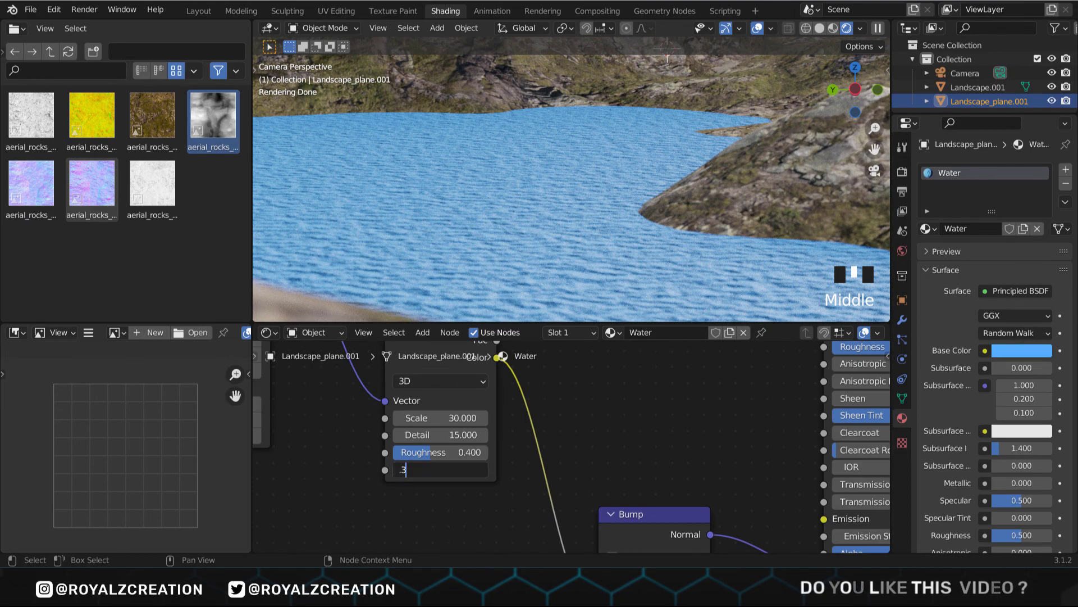
{"action": "type", "text": ".3"}
{"action": "key", "text": "Return"}
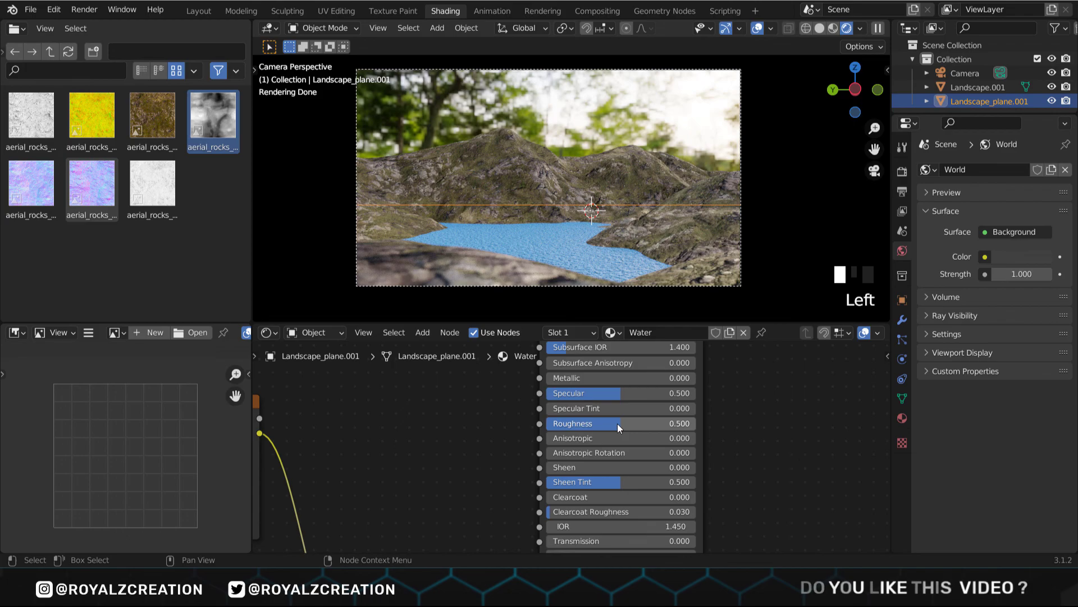
Lower the roughness and raise the metallic value of the Water material's Principled BSDF.
{"action": "left_click_drag", "start_coordinate": [621, 424], "coordinate": [568, 420]}
{"action": "key", "text": "BackSpace"}
{"action": "middle_click_drag", "start_coordinate": [596, 396], "coordinate": [592, 473]}
{"action": "left_click_drag", "start_coordinate": [584, 455], "coordinate": [696, 455]}
{"action": "scroll", "coordinate": [572, 180], "scroll_direction": "up", "scroll_amount": 10}
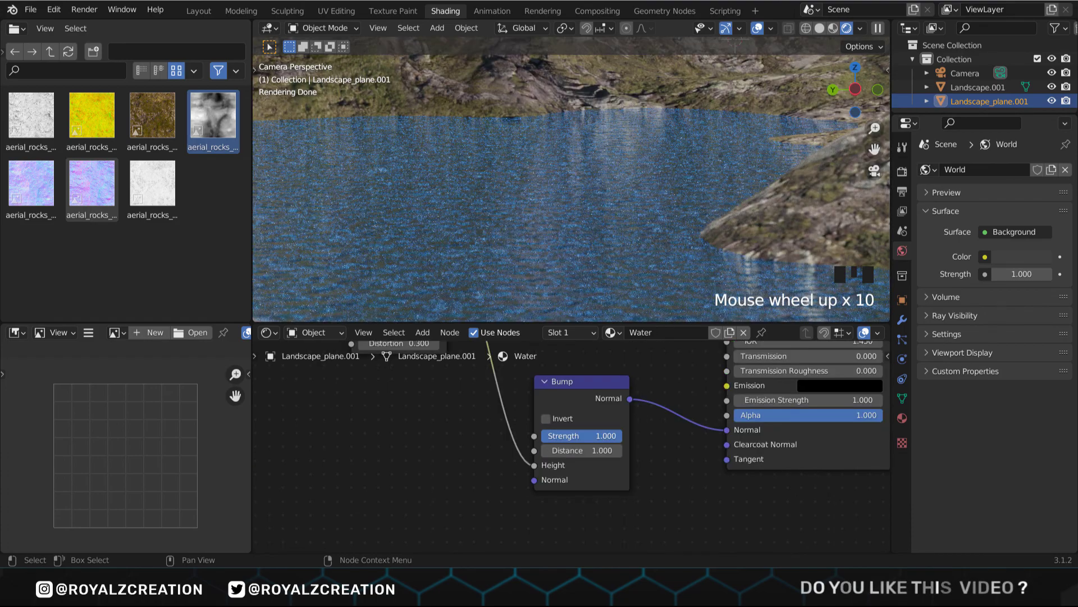
Set the water Bump node's strength to 0.06 and save the file.
{"action": "left_click", "coordinate": [582, 436]}
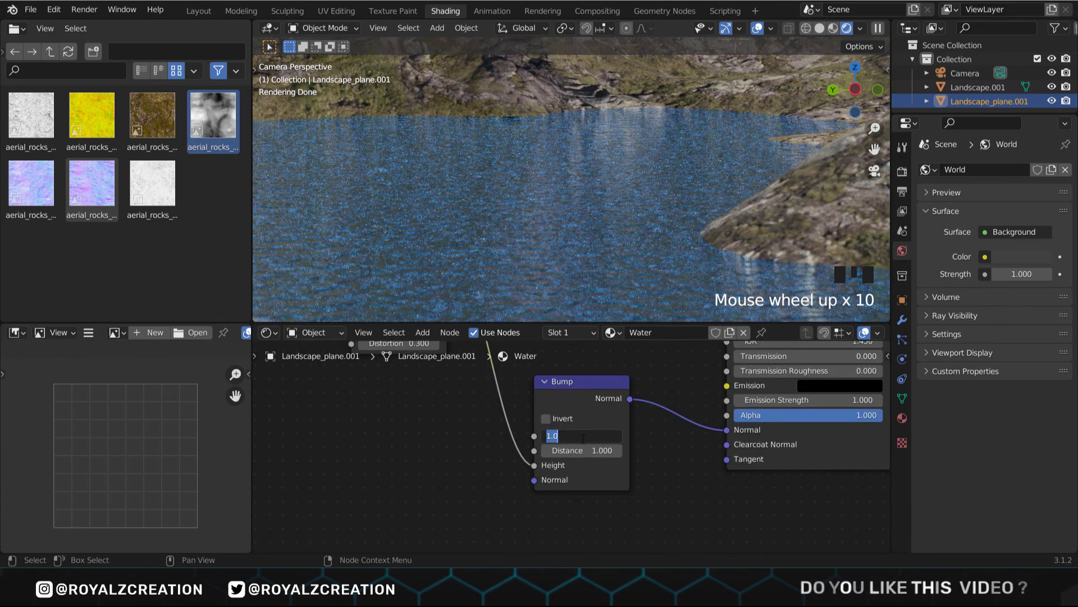
{"action": "key", "text": "Return"}
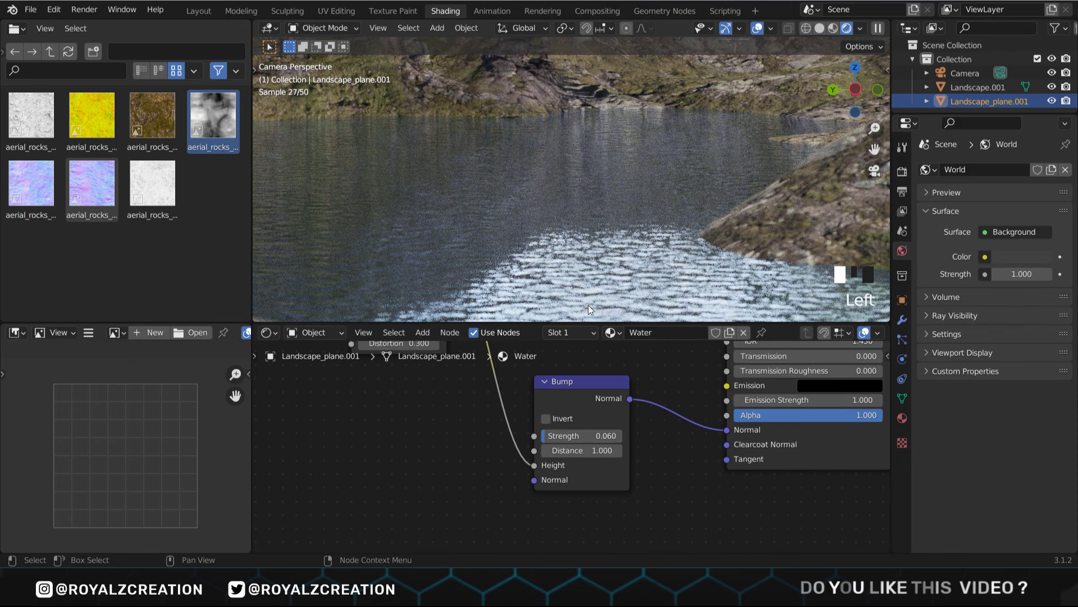
{"action": "key", "text": "ctrl+s"}
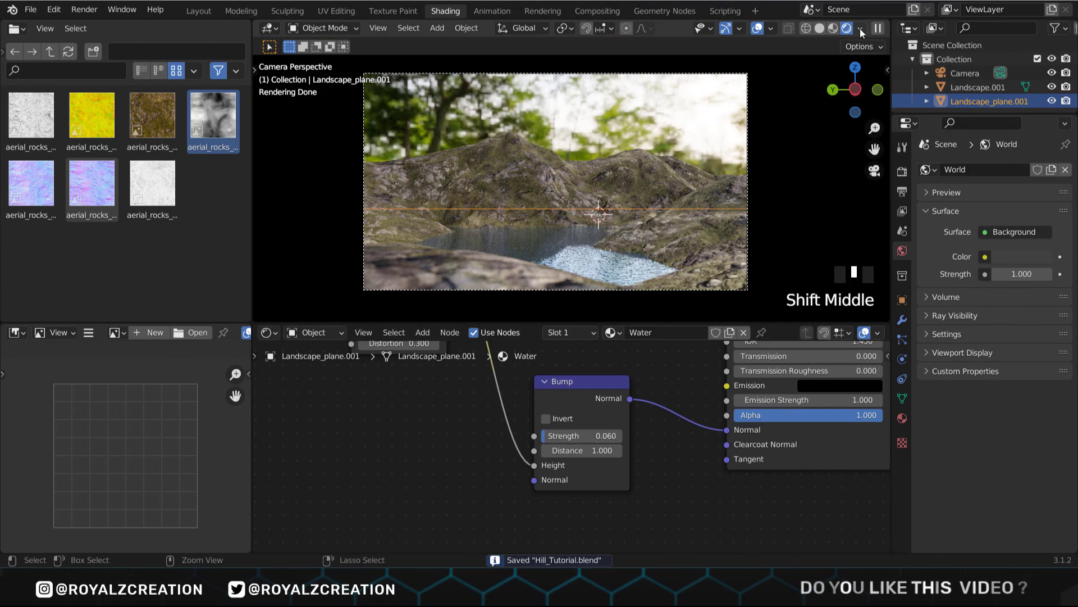
Enable Scene World lighting in the viewport and load sunset_in_the_chalk_quarry_2k.hdr as an Environment Texture for the world colour.
{"action": "left_click", "coordinate": [860, 29]}
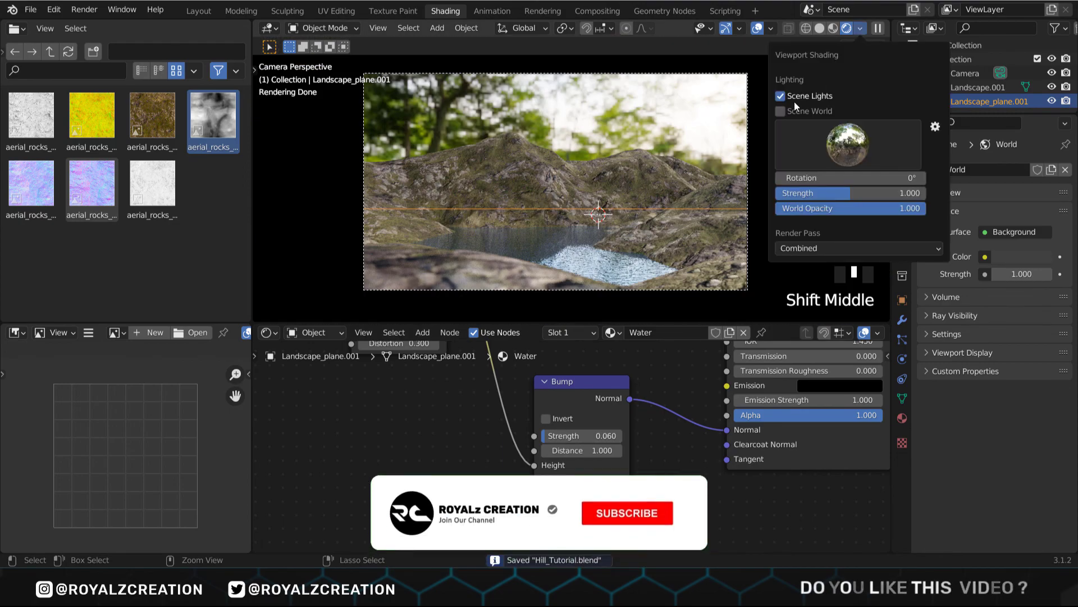
{"action": "left_click", "coordinate": [780, 111]}
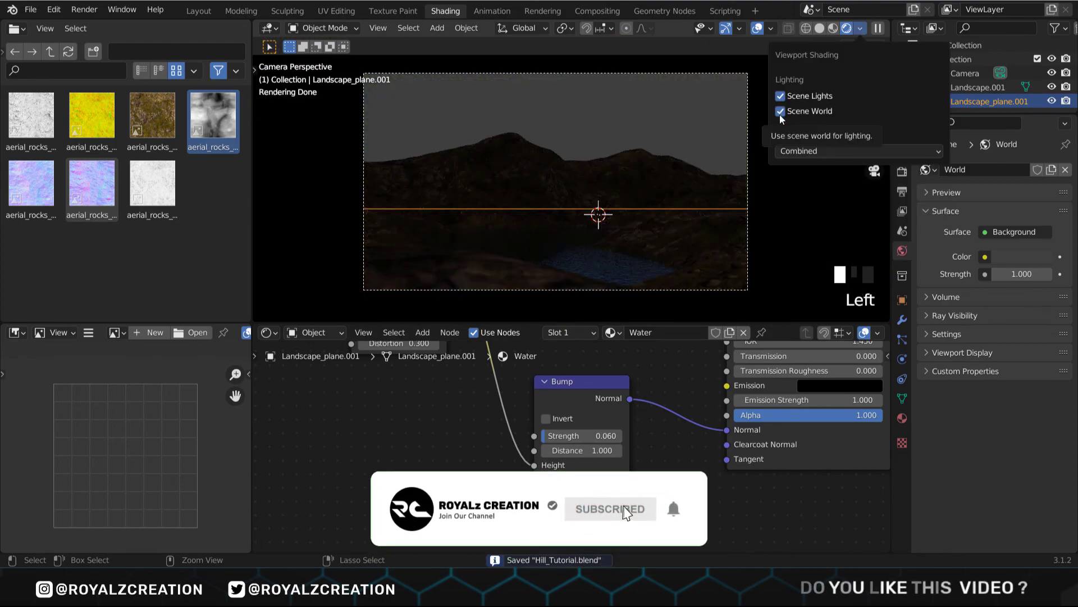
{"action": "left_click", "coordinate": [983, 256]}
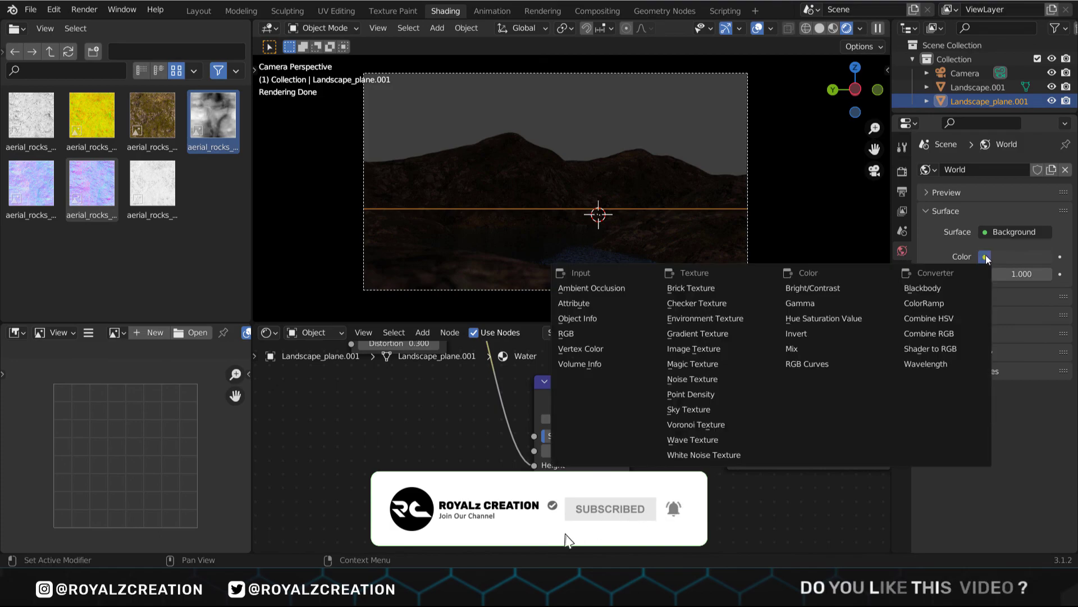
{"action": "left_click", "coordinate": [729, 316]}
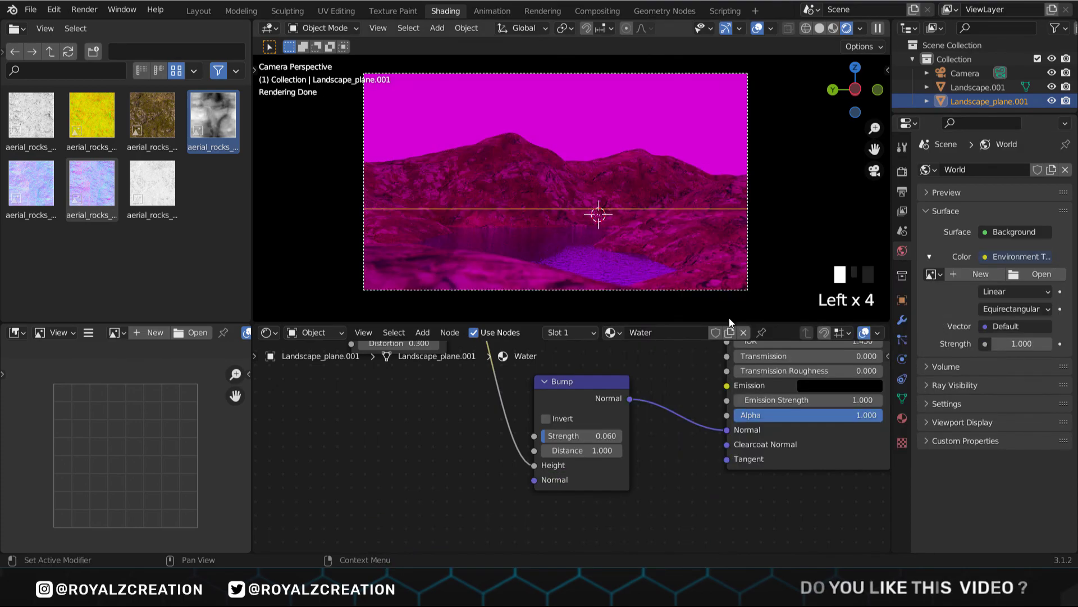
{"action": "left_click", "coordinate": [1039, 275]}
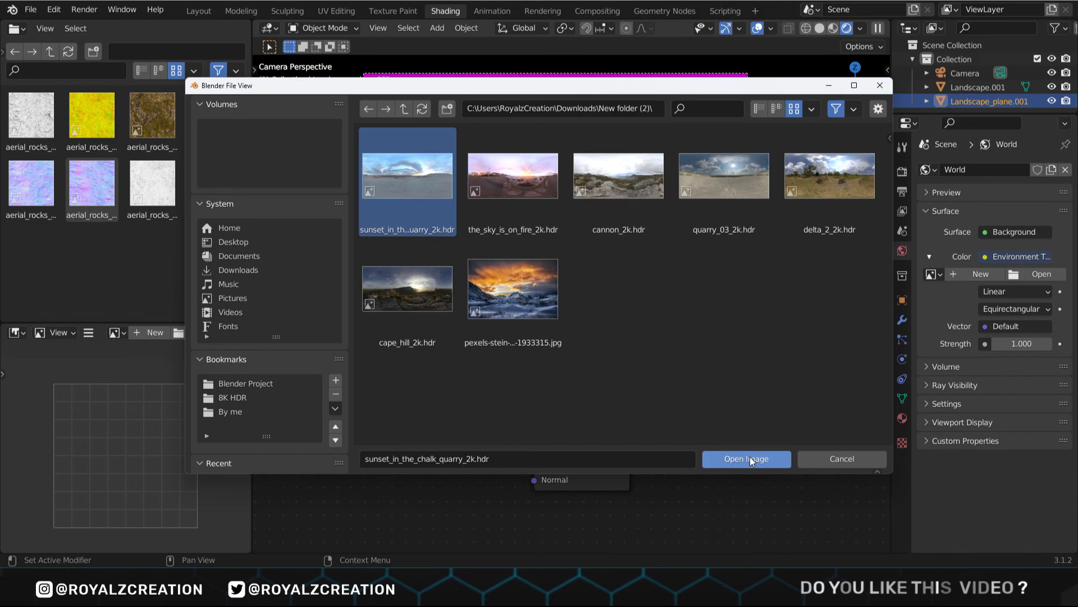
{"action": "left_click", "coordinate": [750, 458]}
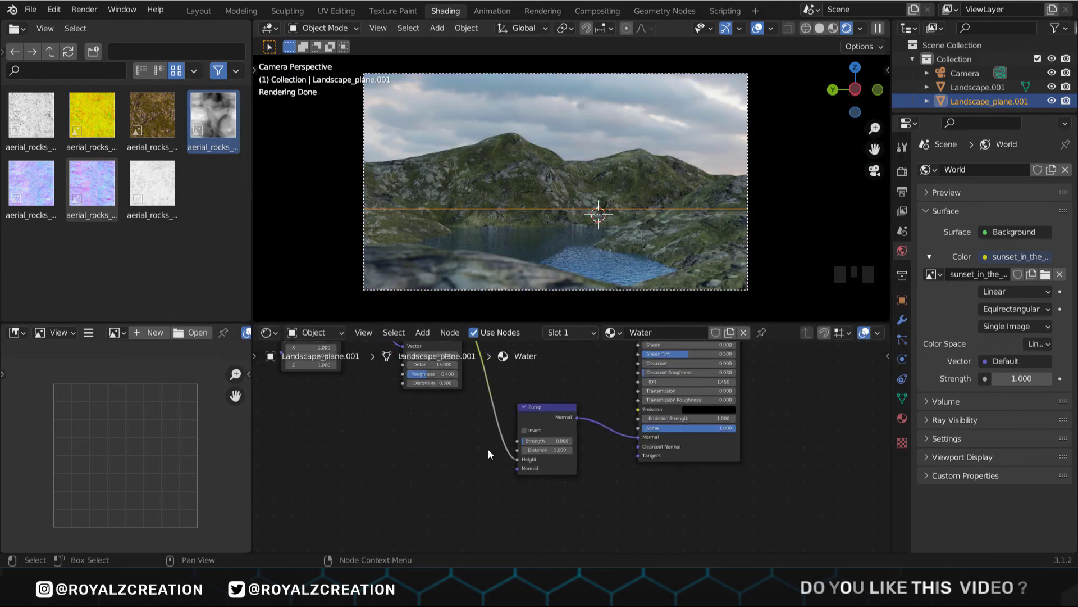
In the World shader, add Texture Coordinate and Mapping nodes and link Generated through Mapping into the environment texture's Vector input.
{"action": "left_click", "coordinate": [315, 332]}
{"action": "left_click", "coordinate": [310, 363]}
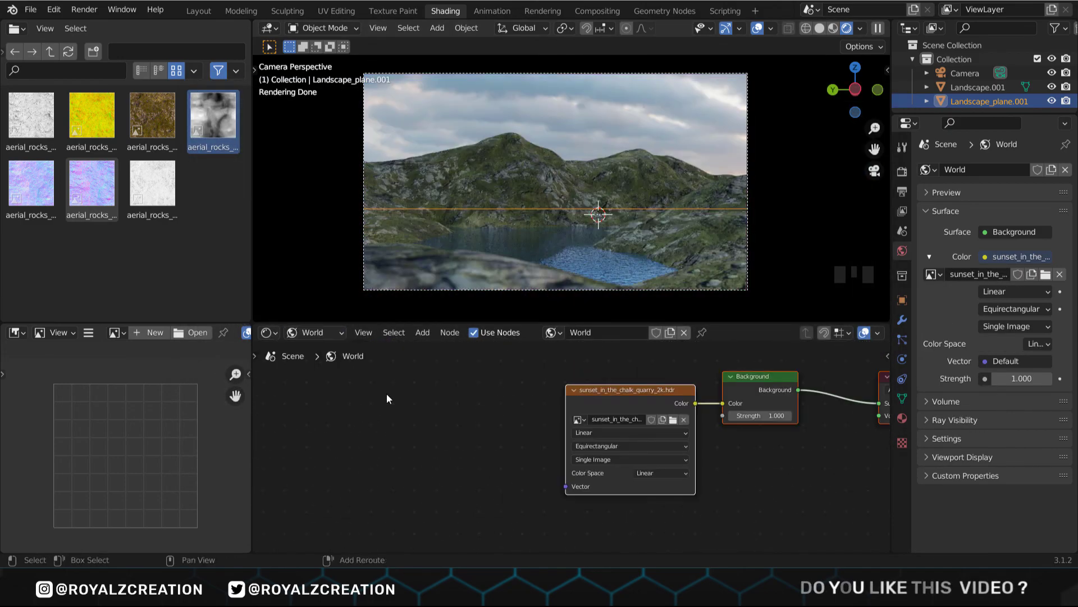
{"action": "key", "text": "shift+a"}
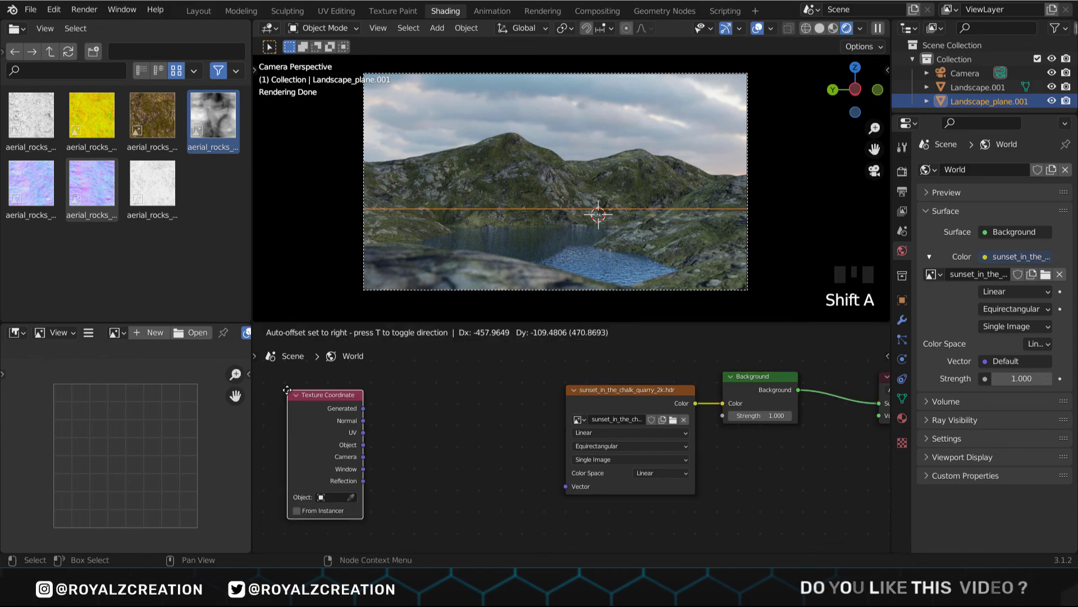
{"action": "left_click", "coordinate": [287, 389]}
{"action": "key", "text": "shift+a"}
{"action": "left_click", "coordinate": [439, 424]}
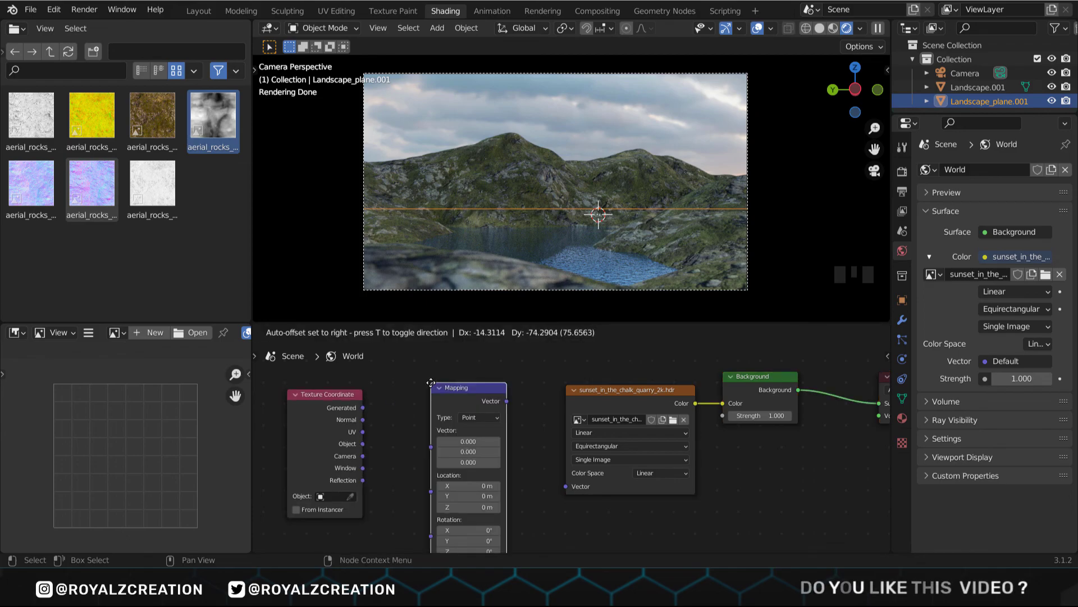
{"action": "left_click", "coordinate": [431, 383]}
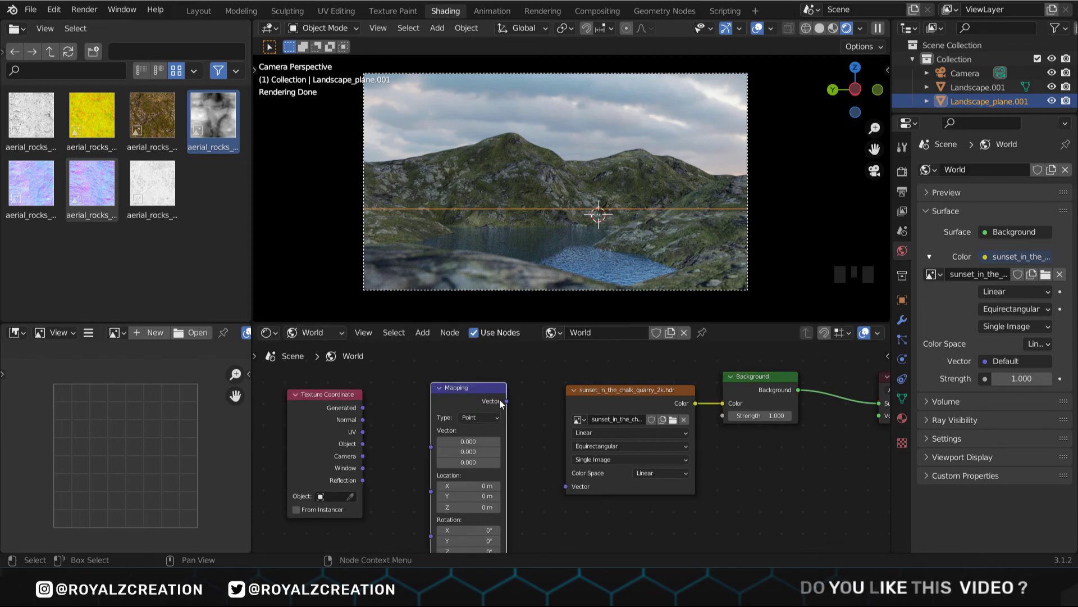
{"action": "left_click_drag", "start_coordinate": [507, 401], "coordinate": [567, 486]}
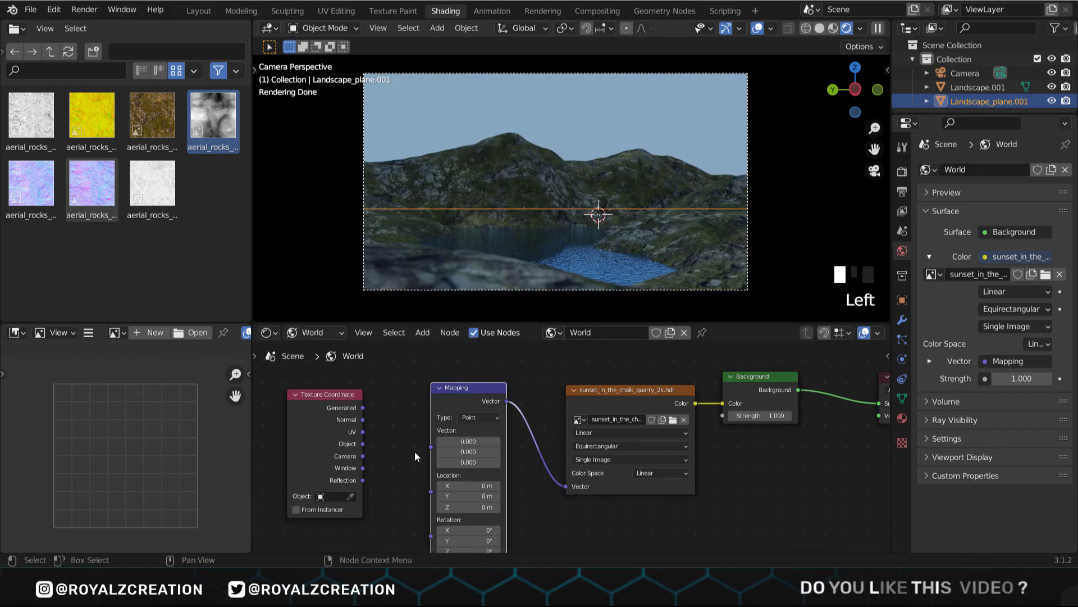
{"action": "left_click_drag", "start_coordinate": [365, 407], "coordinate": [430, 446]}
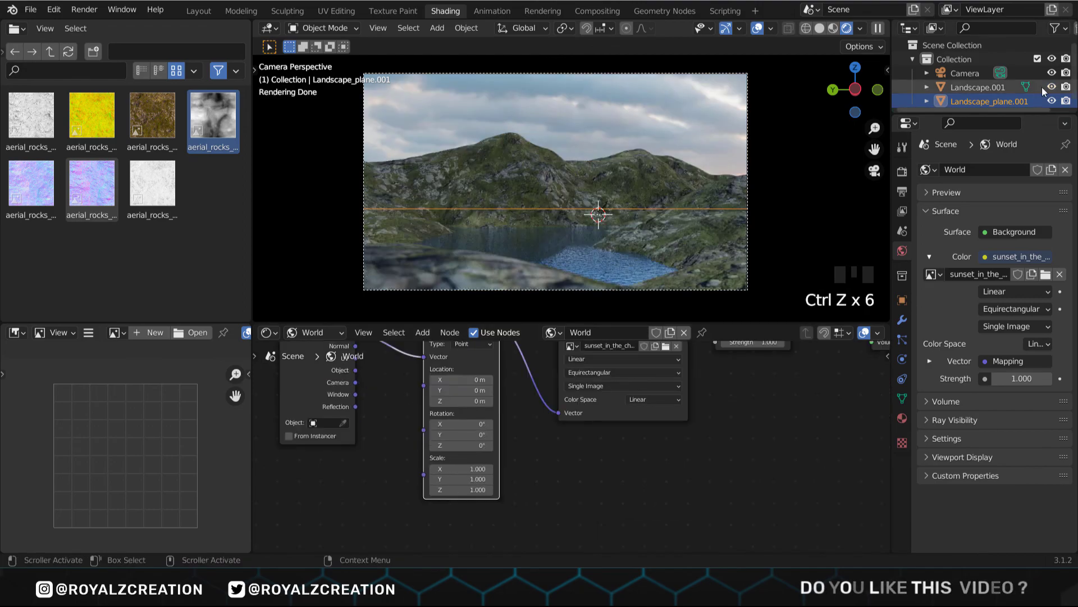
Set the world Mapping rotation to Y 2.9° and Z 348°, hiding the landscape temporarily to judge the sky.
{"action": "left_click", "coordinate": [1052, 87]}
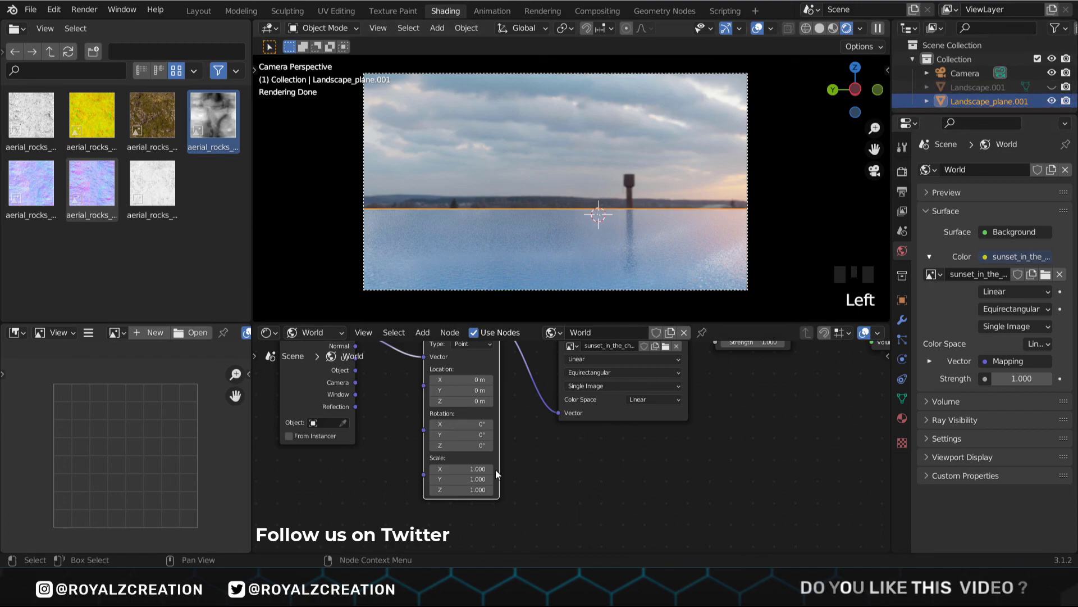
{"action": "left_click", "coordinate": [461, 445]}
{"action": "type", "text": "350"}
{"action": "left_click", "coordinate": [489, 438]}
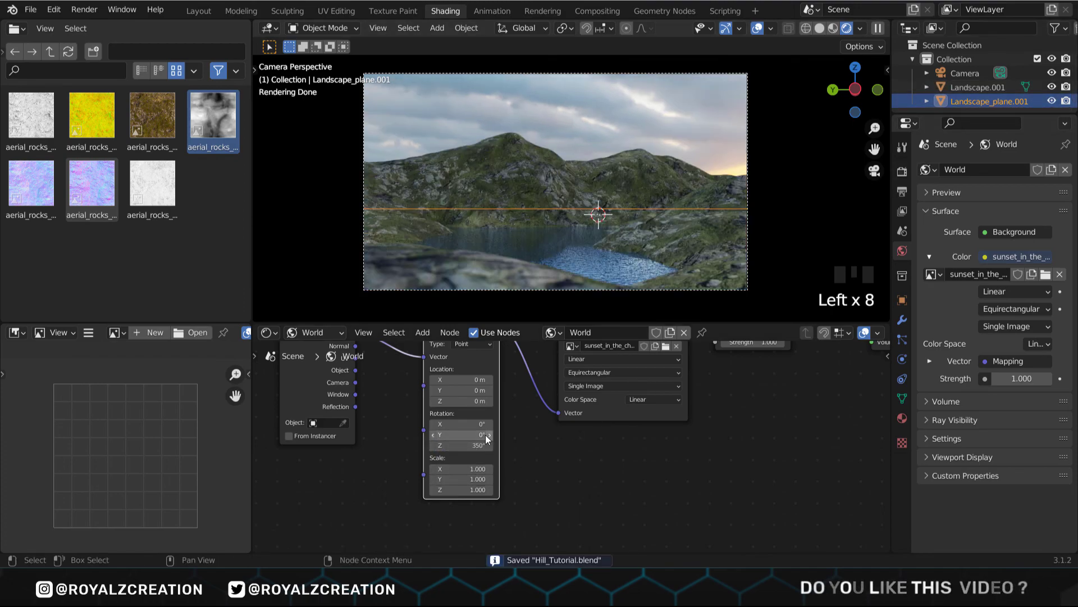
{"action": "left_click", "coordinate": [488, 435]}
{"action": "left_click", "coordinate": [488, 435]}
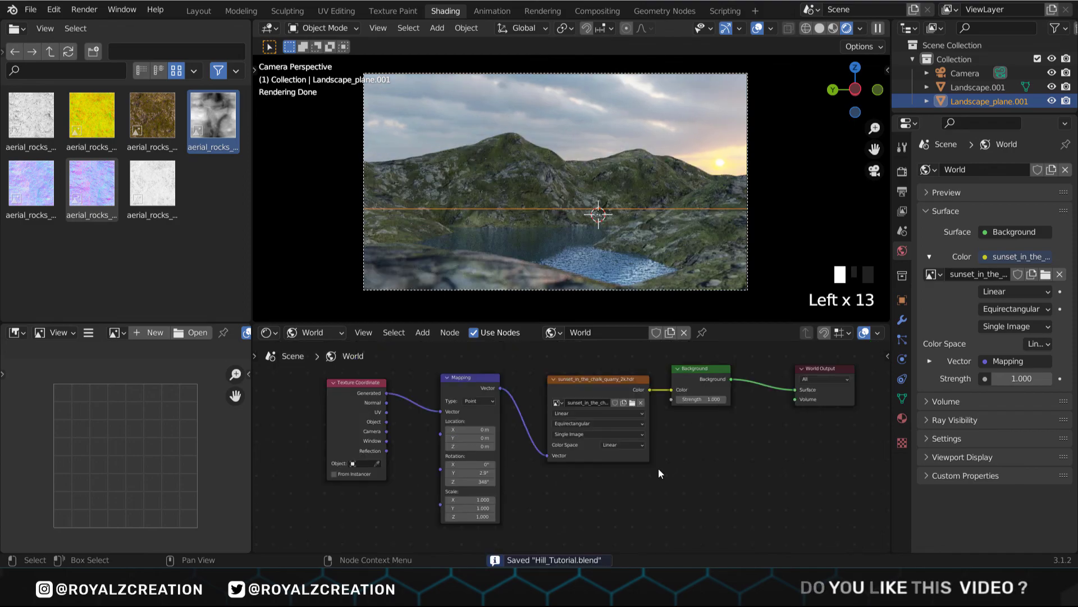
Render the scene as a still image, then close the render result.
{"action": "left_click", "coordinate": [85, 10]}
{"action": "left_click", "coordinate": [99, 25]}
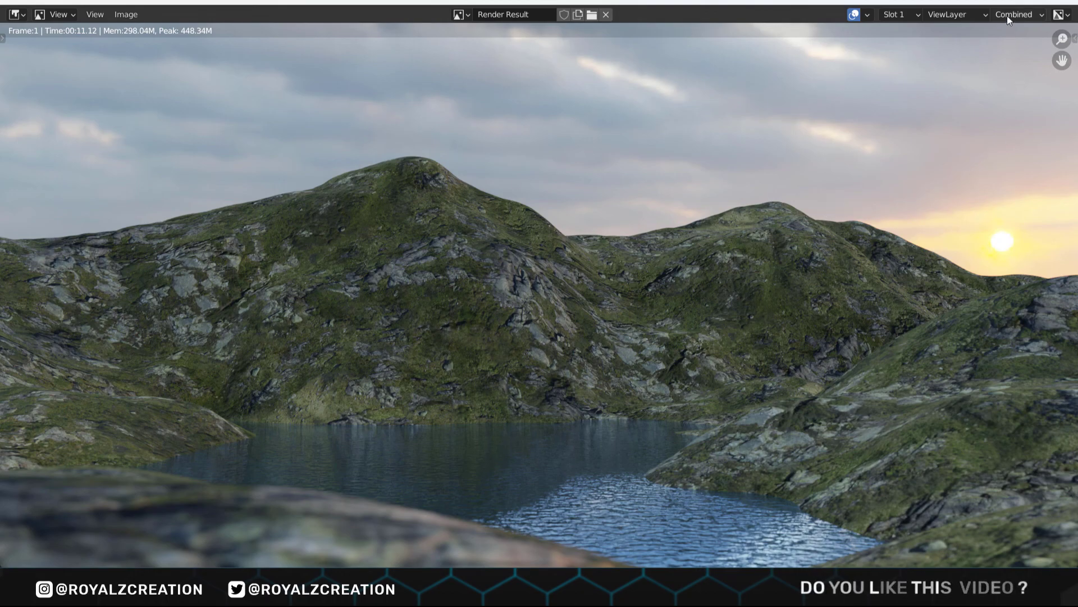
{"action": "key", "text": "Escape"}
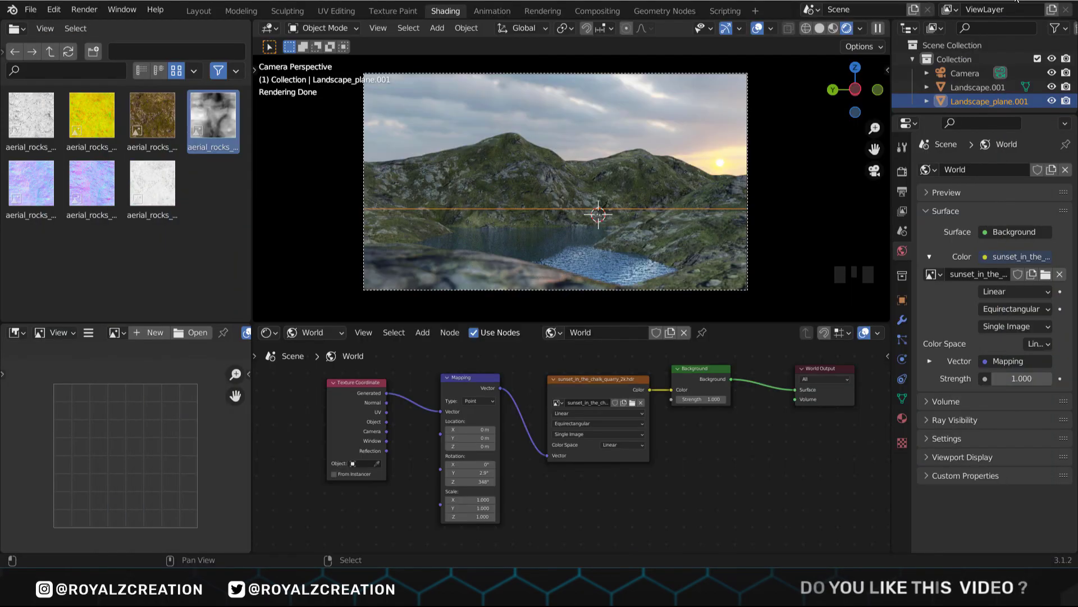
Enable compositing nodes and add a Viewer node fed by the Render Layers image, beside the repositioned Composite node.
{"action": "left_click", "coordinate": [604, 12]}
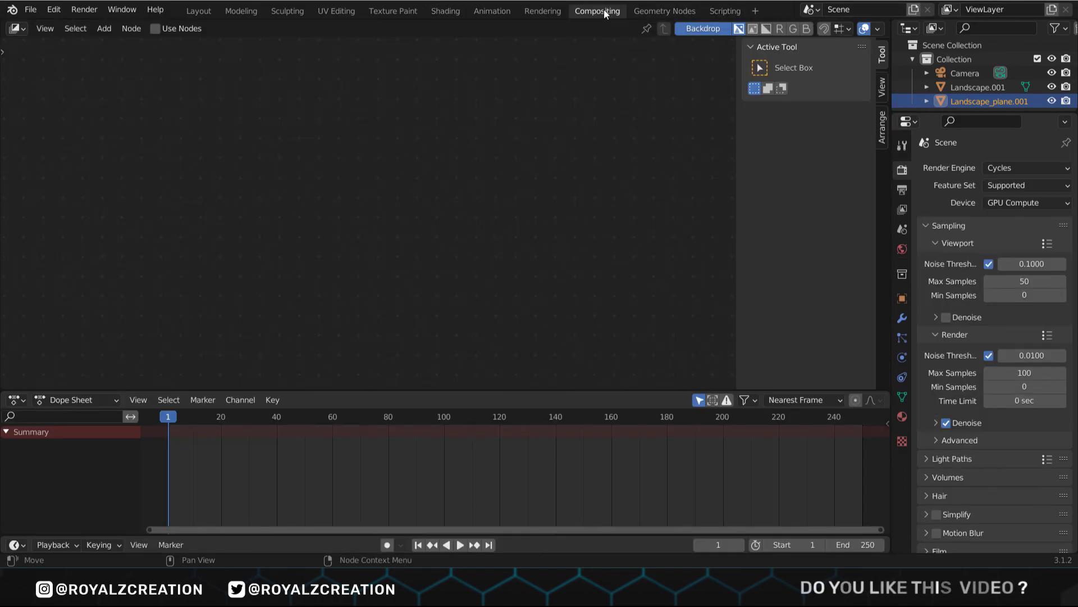
{"action": "left_click", "coordinate": [155, 29]}
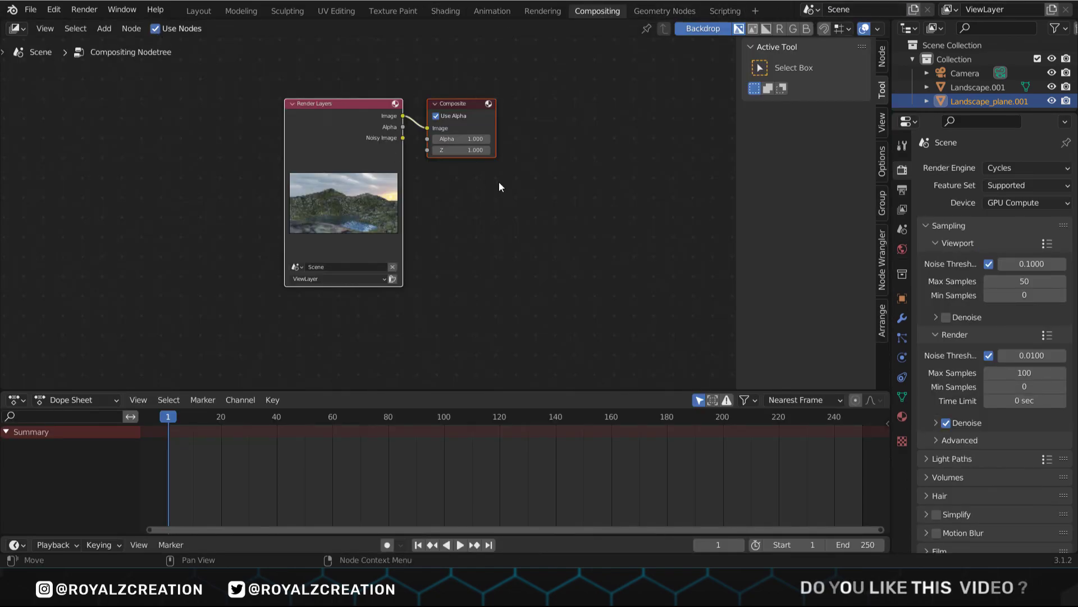
{"action": "middle_click_drag", "start_coordinate": [501, 187], "coordinate": [384, 199]}
{"action": "key", "text": "shift+a"}
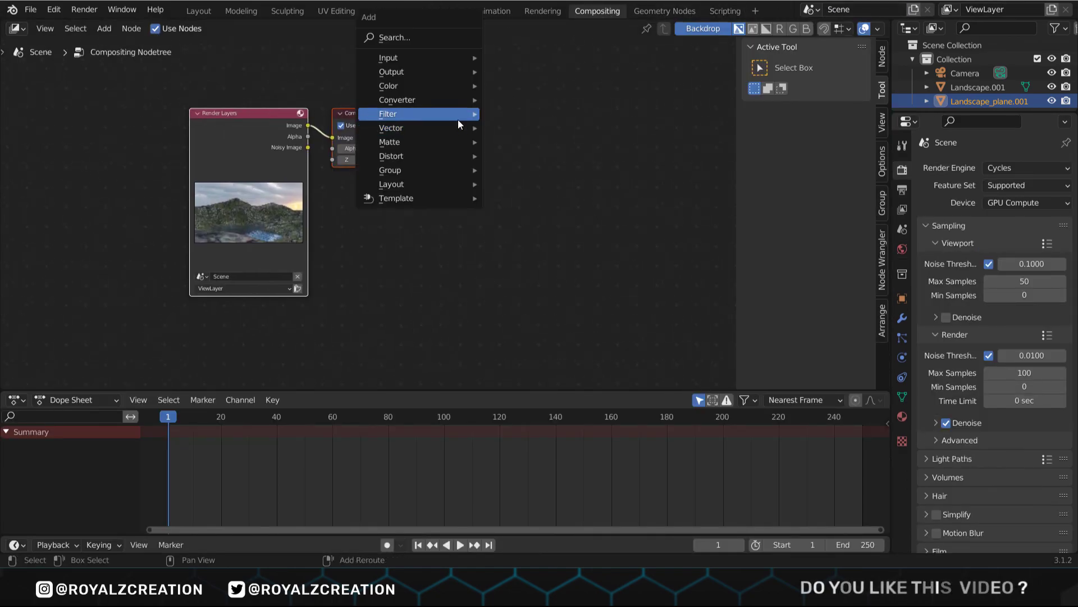
{"action": "left_click", "coordinate": [433, 41]}
{"action": "type", "text": "vie"}
{"action": "left_click", "coordinate": [465, 69]}
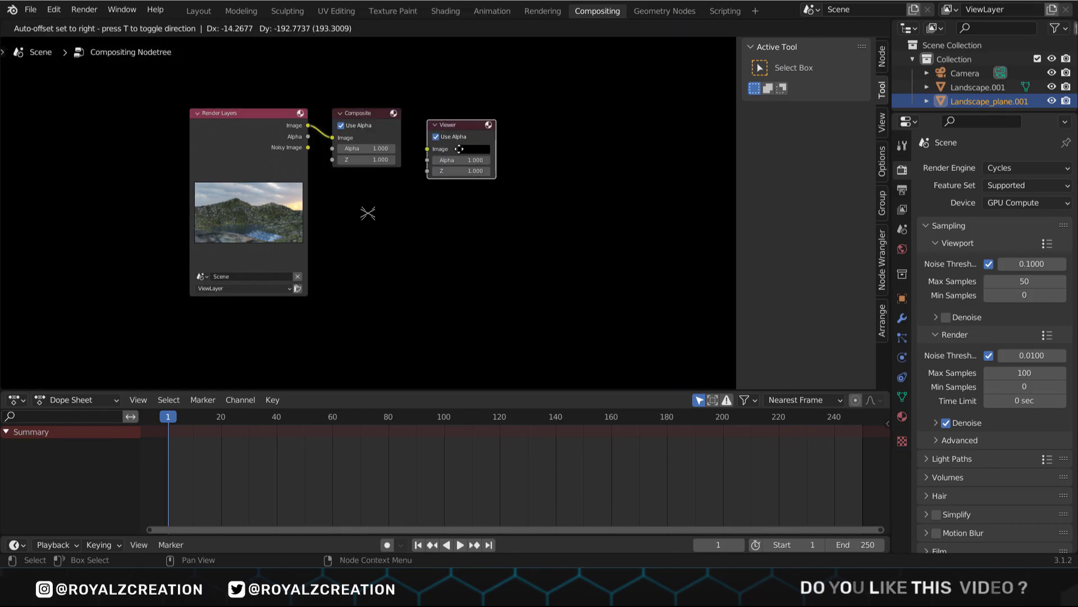
{"action": "left_click", "coordinate": [472, 178]}
{"action": "left_click_drag", "start_coordinate": [309, 125], "coordinate": [437, 178]}
{"action": "left_click_drag", "start_coordinate": [385, 141], "coordinate": [433, 128]}
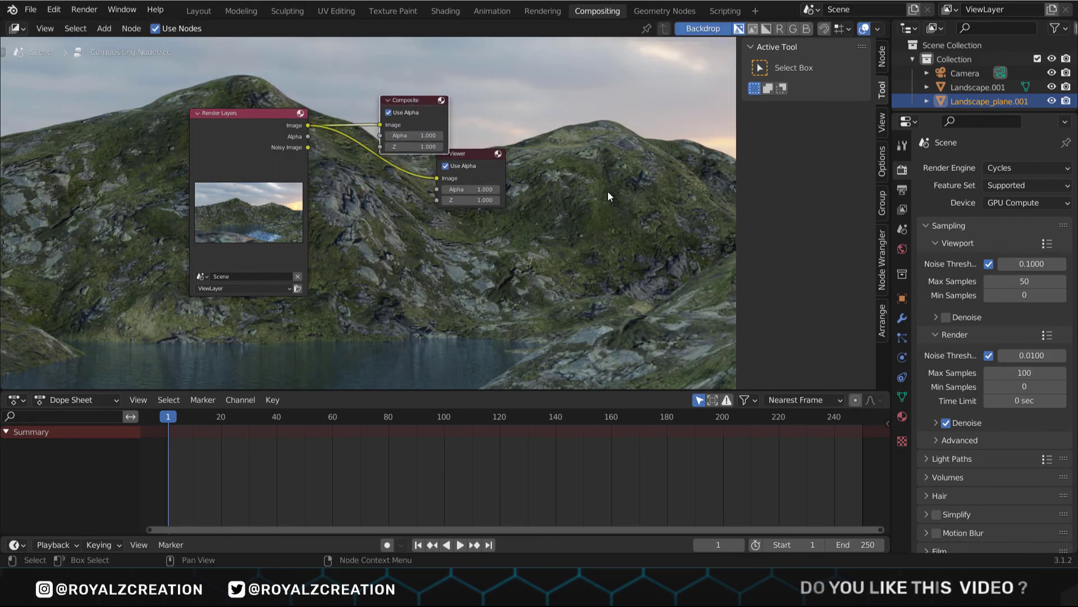
Set the compositor backdrop zoom to 0.65 and move the Viewer node clear of the Composite node.
{"action": "left_click", "coordinate": [882, 122]}
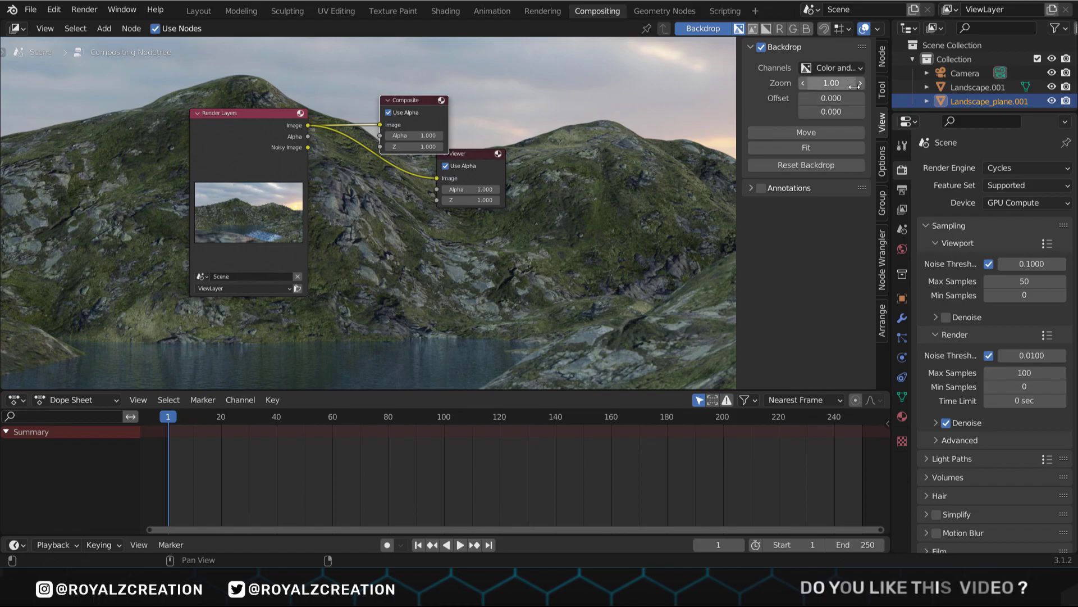
{"action": "left_click_drag", "start_coordinate": [856, 83], "coordinate": [823, 83]}
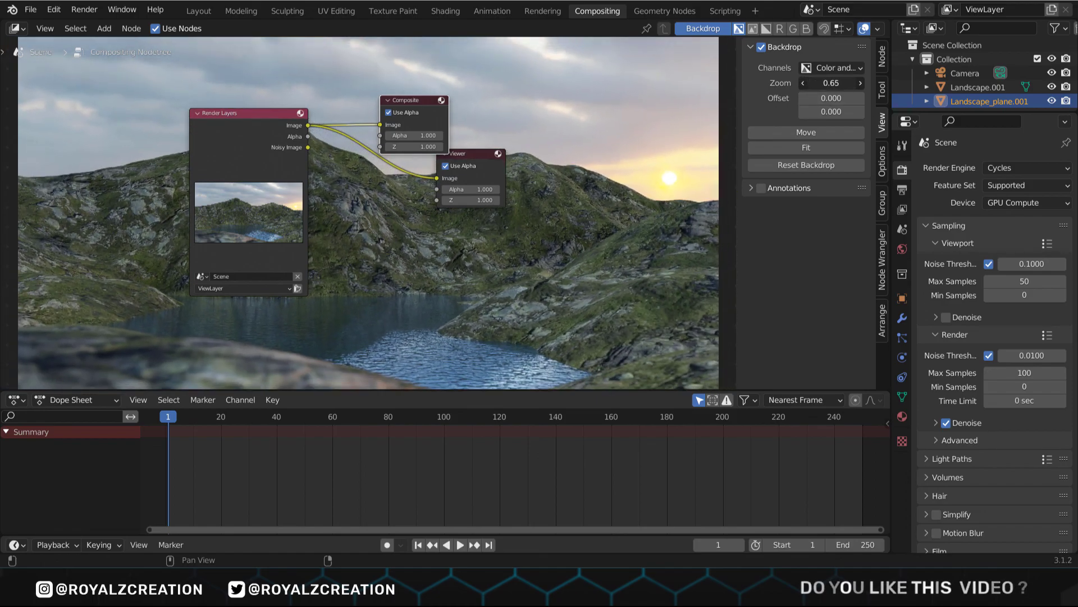
{"action": "left_click_drag", "start_coordinate": [468, 153], "coordinate": [464, 184]}
Insert a Glare node between Render Layers and the Viewer and set its type to Fog Glow.
{"action": "key", "text": "shift+a"}
{"action": "left_click", "coordinate": [531, 148]}
{"action": "type", "text": "gla"}
{"action": "left_click", "coordinate": [567, 169]}
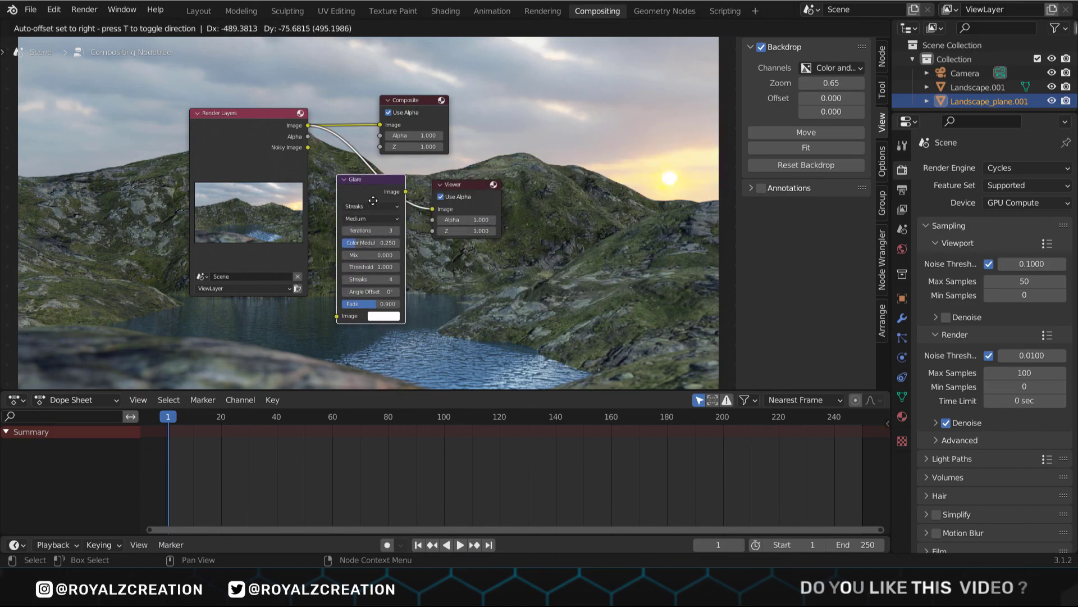
{"action": "left_click", "coordinate": [394, 181]}
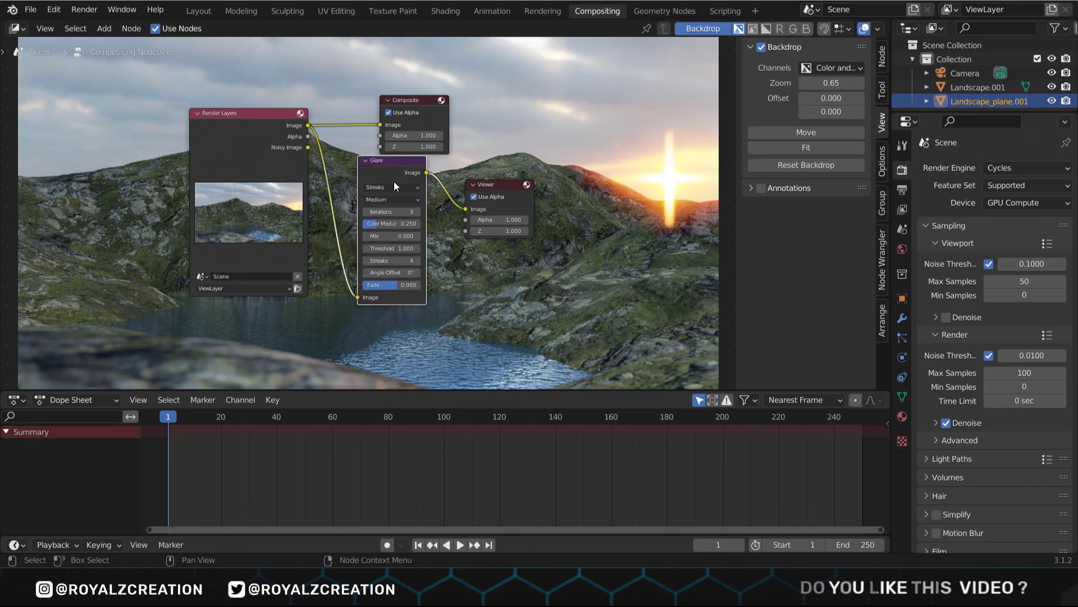
{"action": "left_click", "coordinate": [397, 187]}
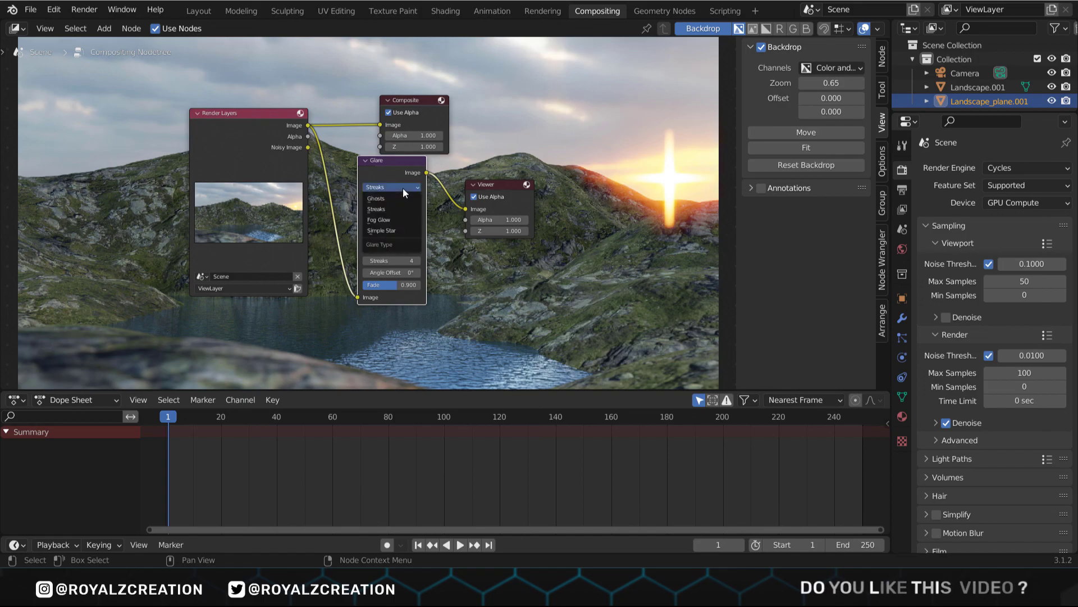
{"action": "left_click", "coordinate": [393, 218]}
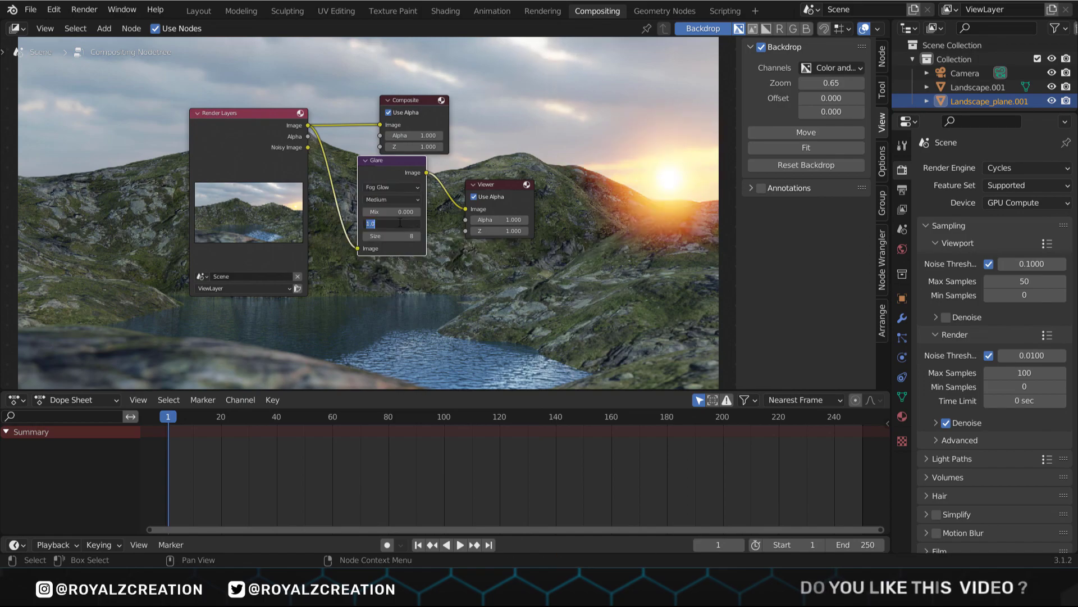
Set the Glare node's mix to 0.1 and threshold to 5, and change its quality to High.
{"action": "left_click", "coordinate": [392, 212]}
{"action": "type", "text": "0.1"}
{"action": "key", "text": "Return"}
{"action": "left_click", "coordinate": [406, 196]}
{"action": "left_click", "coordinate": [401, 209]}
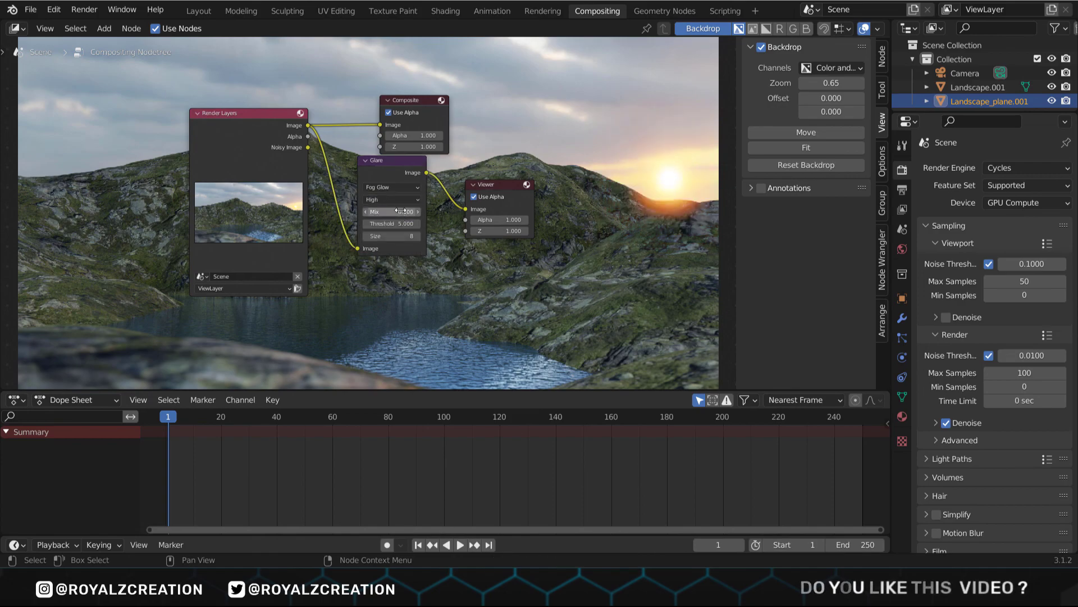
Change the Dope Sheet area to an Image Editor and enlarge it by moving its border with the compositor.
{"action": "scroll", "coordinate": [447, 291], "scroll_direction": "down", "scroll_amount": 1}
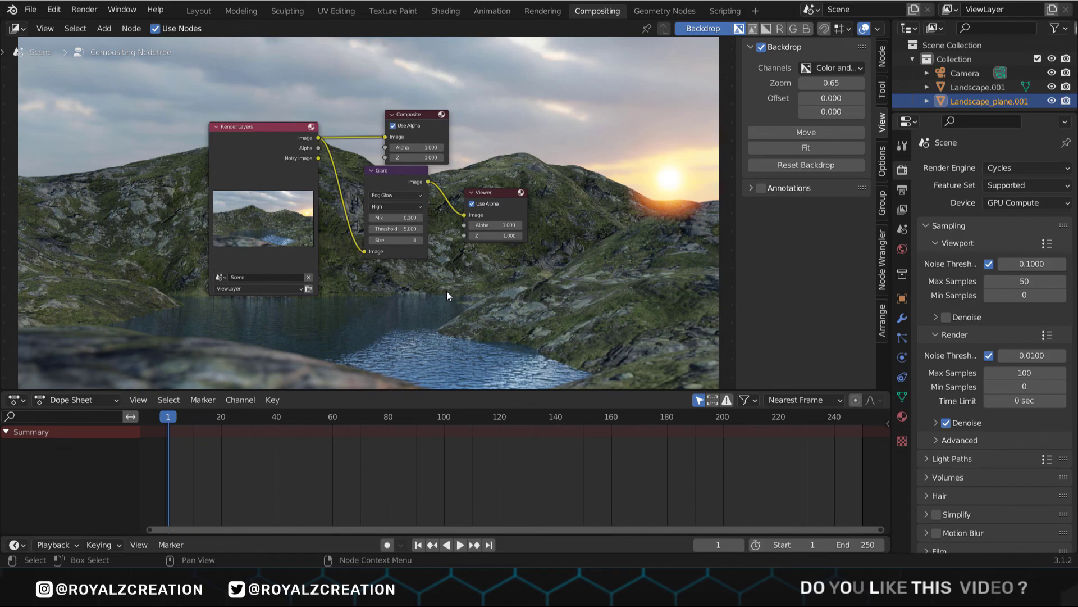
{"action": "left_click", "coordinate": [17, 401]}
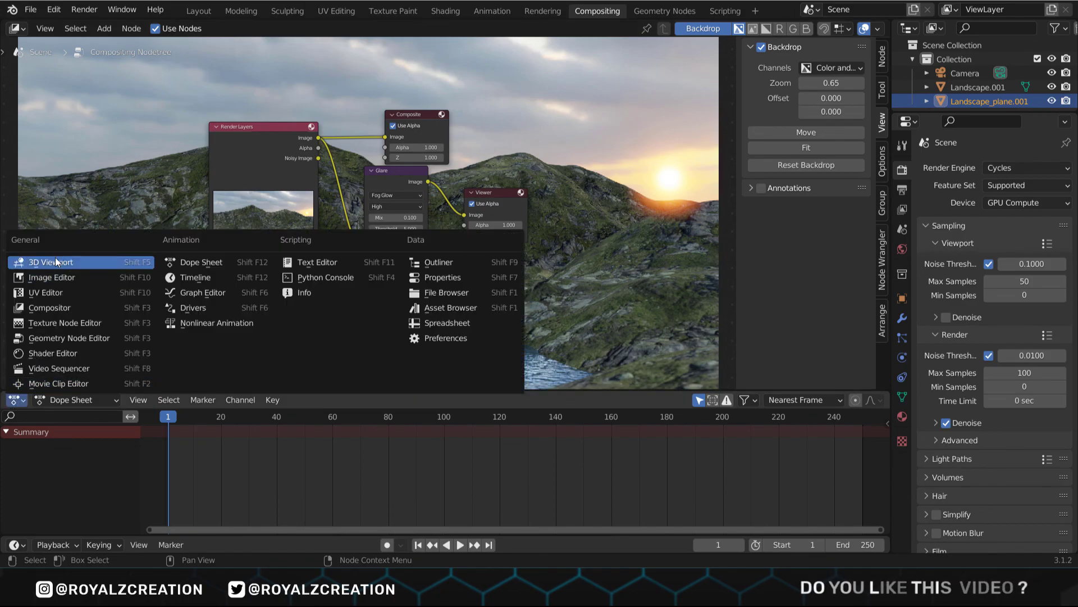
{"action": "left_click", "coordinate": [51, 277]}
{"action": "left_click_drag", "start_coordinate": [340, 392], "coordinate": [340, 280]}
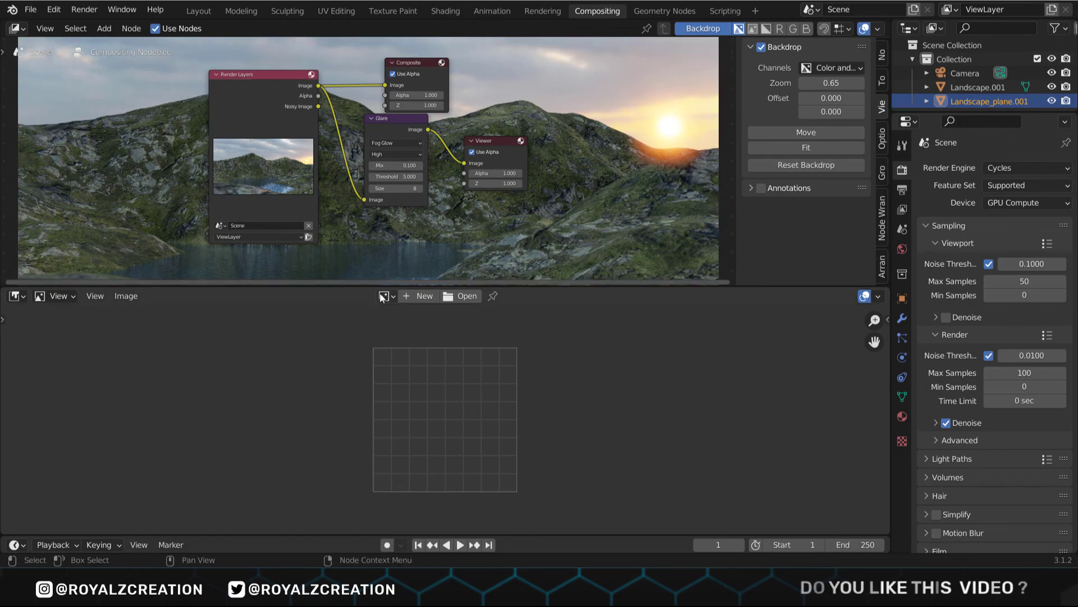
Display the Render Result in the Image Editor, look through its image operations, and switch the displayed image to Viewer Node.
{"action": "left_click", "coordinate": [385, 296]}
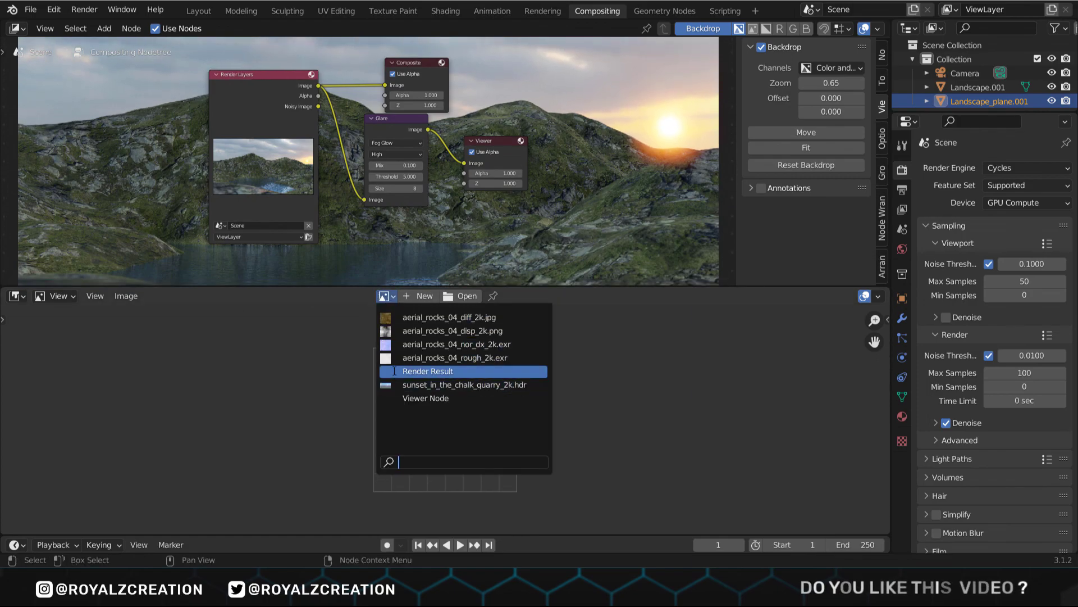
{"action": "left_click", "coordinate": [394, 372]}
{"action": "left_click", "coordinate": [137, 298]}
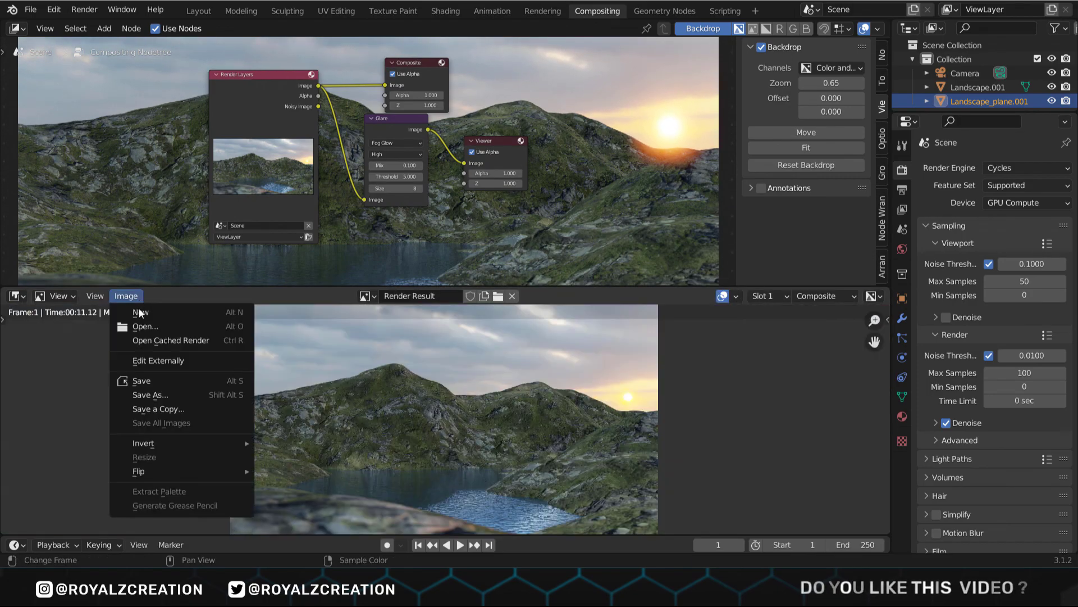
{"action": "left_click", "coordinate": [366, 296]}
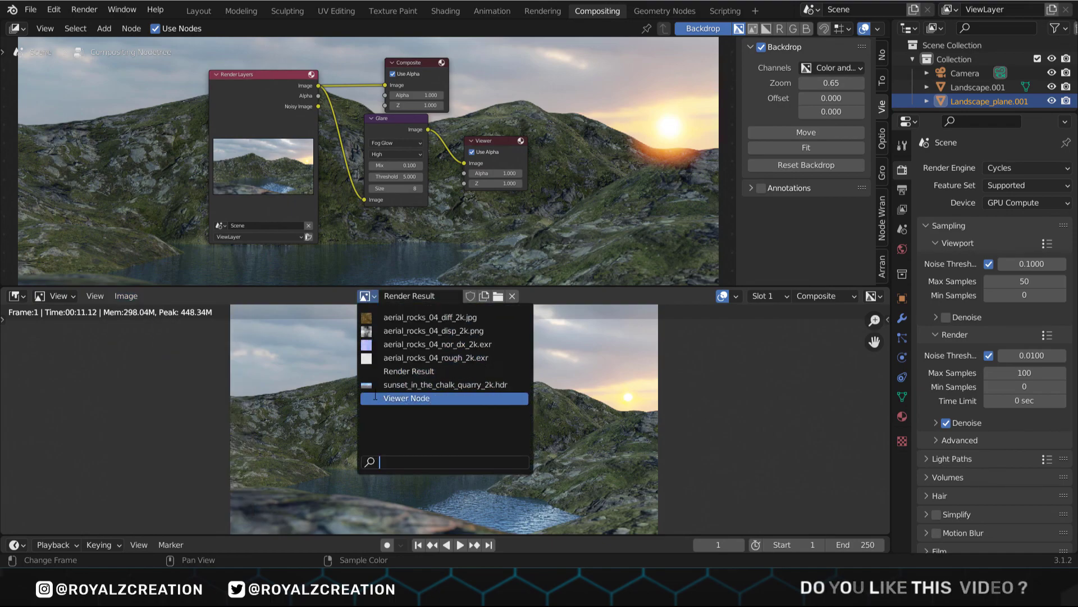
{"action": "left_click", "coordinate": [373, 397]}
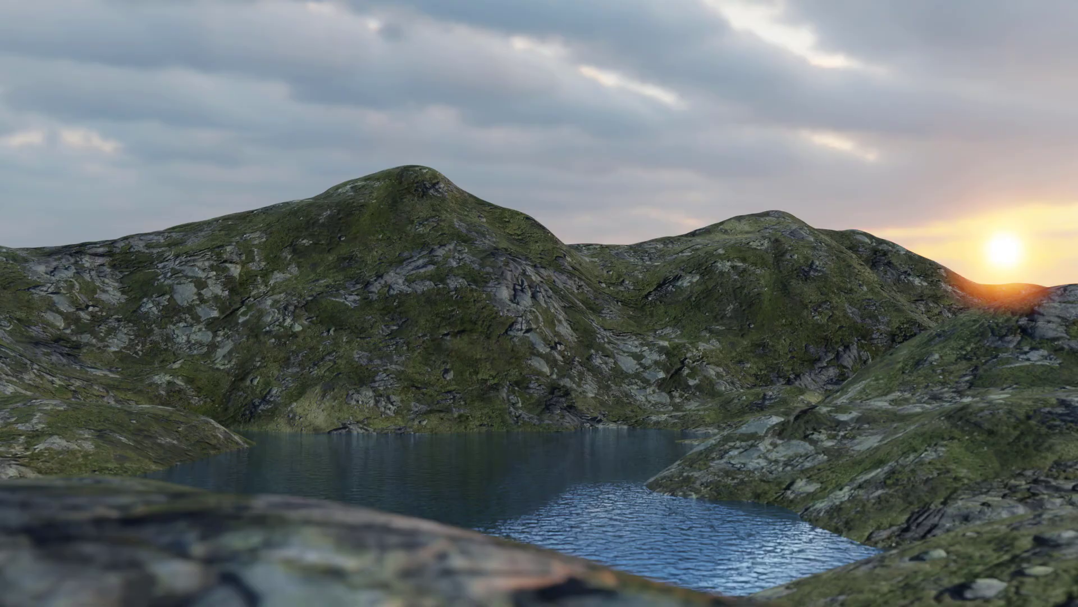